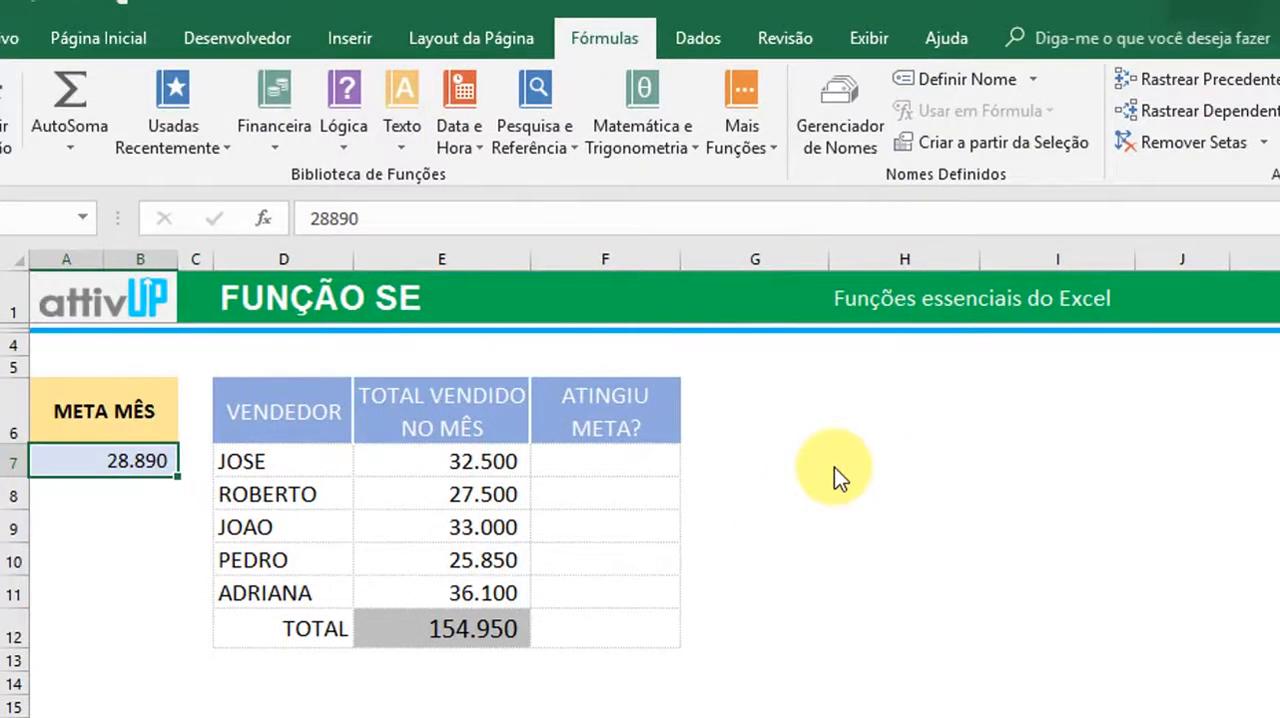
Paste the copied monthly goal of 28890 into the META MÊS cells of rows 8 through 11
{"action": "type", "text": "28.890"}
{"action": "key", "text": "Down"}
{"action": "key", "text": "ctrl+v"}
{"action": "key", "text": "Down"}
{"action": "key", "text": "ctrl+v"}
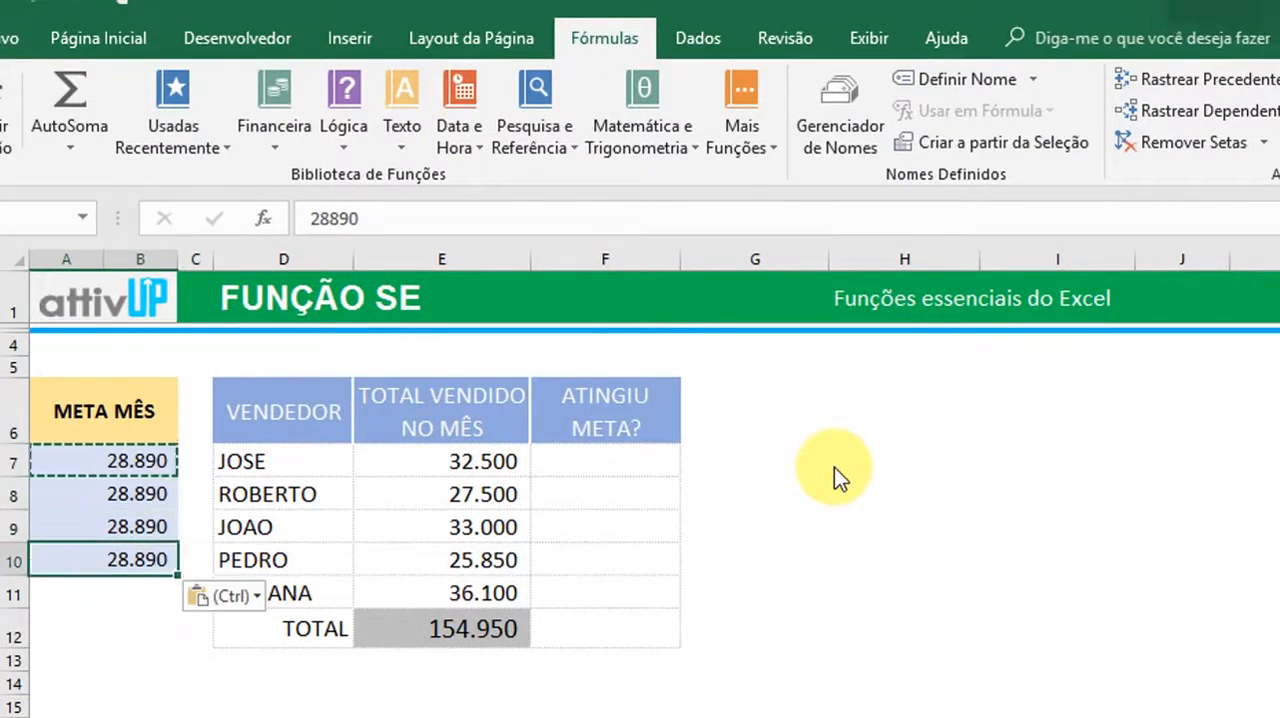
{"action": "key", "text": "Down"}
{"action": "key", "text": "ctrl+v"}
{"action": "key", "text": "Up"}
{"action": "key", "text": "Up"}
{"action": "key", "text": "Up"}
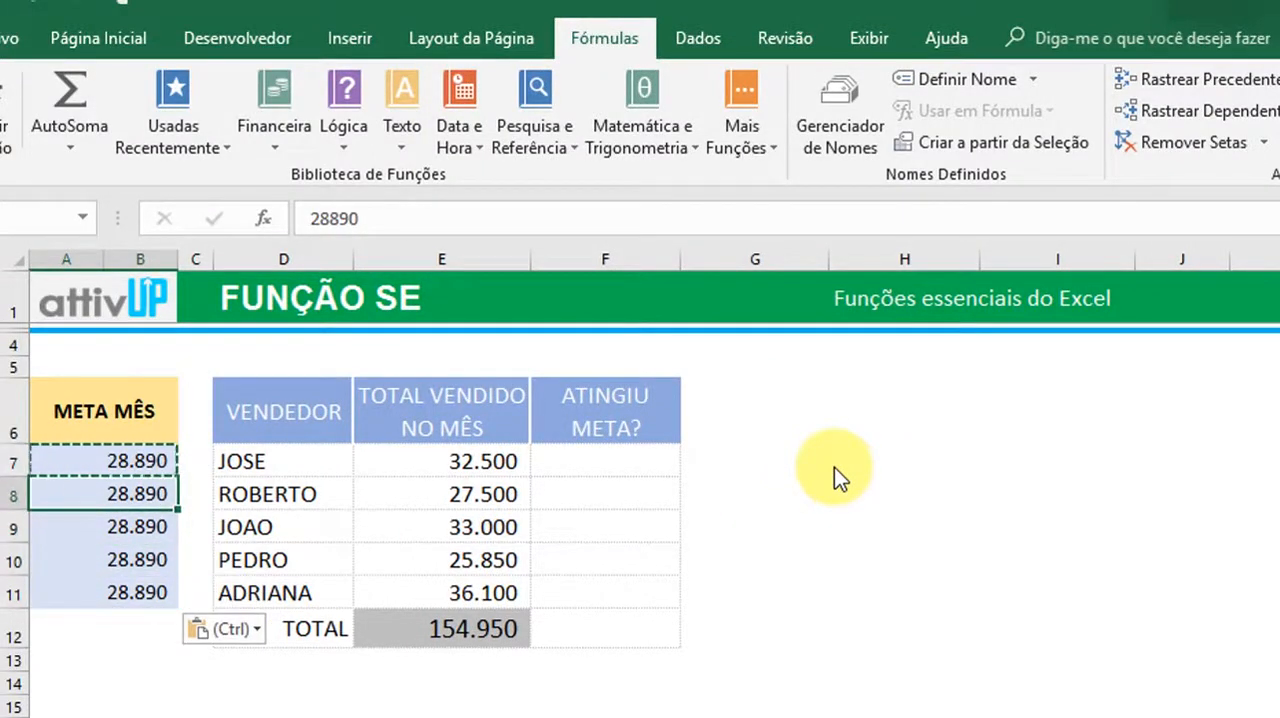
{"action": "key", "text": "Down"}
{"action": "key", "text": "Down"}
{"action": "key", "text": "Escape"}
{"action": "key", "text": "Up"}
{"action": "key", "text": "Up"}
{"action": "key", "text": "Up"}
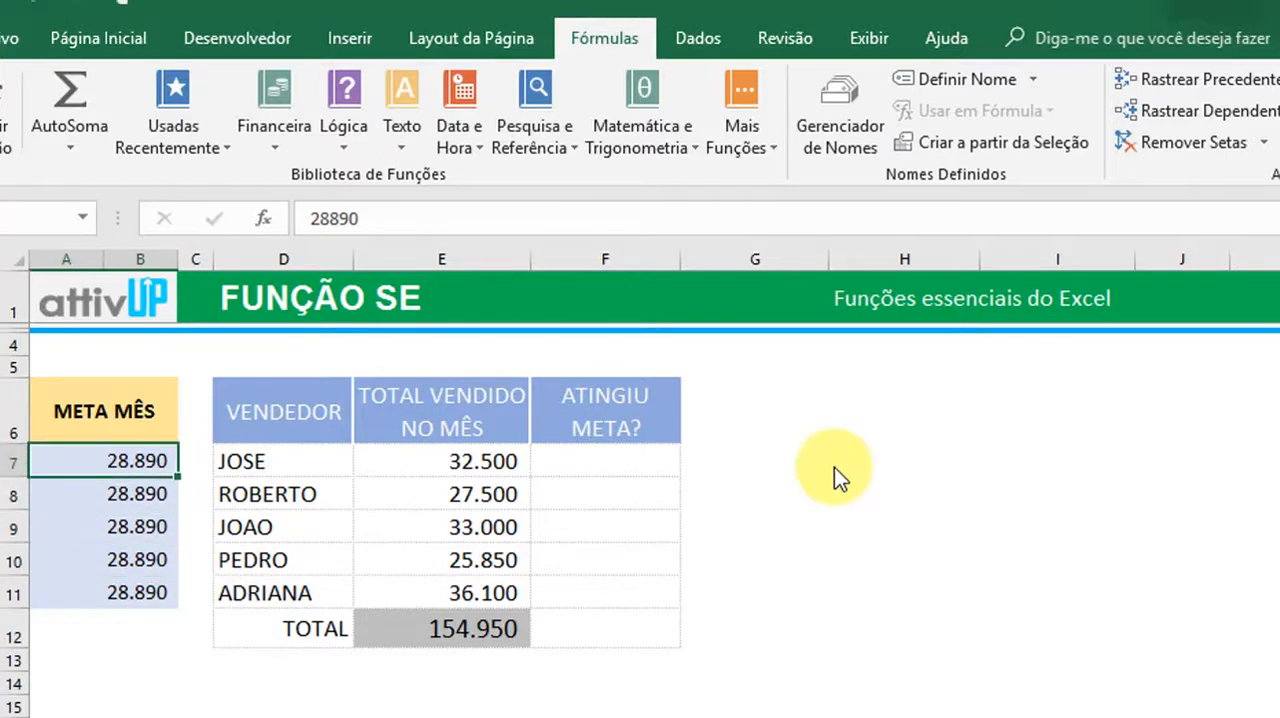
Select cell F7, the first empty cell under ATINGIU META?
{"action": "key", "text": "Down"}
{"action": "key", "text": "Right"}
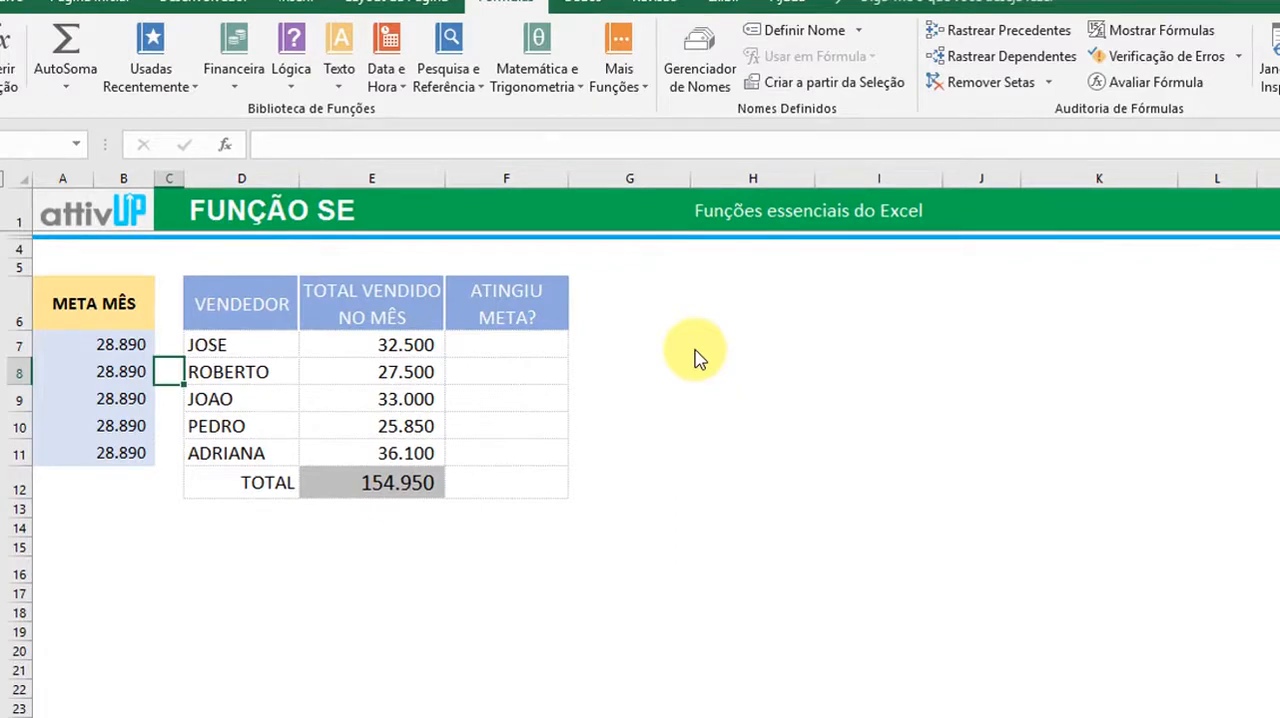
{"action": "key", "text": "Right"}
{"action": "key", "text": "Right"}
{"action": "key", "text": "Right"}
{"action": "key", "text": "Right"}
{"action": "key", "text": "Left"}
{"action": "key", "text": "Up"}
{"action": "key", "text": "Up"}
{"action": "key", "text": "Down"}
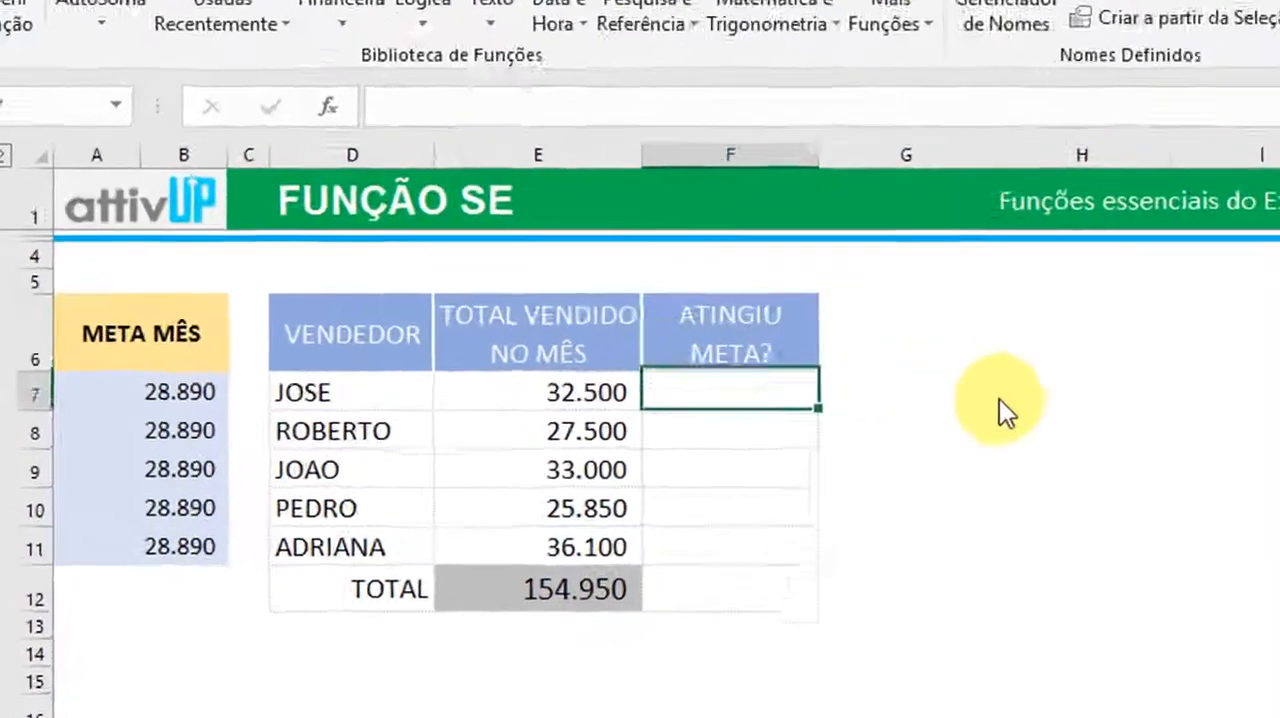
{"action": "key", "text": "Left"}
{"action": "key", "text": "Right"}
{"action": "key", "text": "Up"}
{"action": "key", "text": "Down"}
{"action": "key", "text": "Left"}
{"action": "key", "text": "Left"}
{"action": "key", "text": "Right"}
{"action": "key", "text": "Right"}
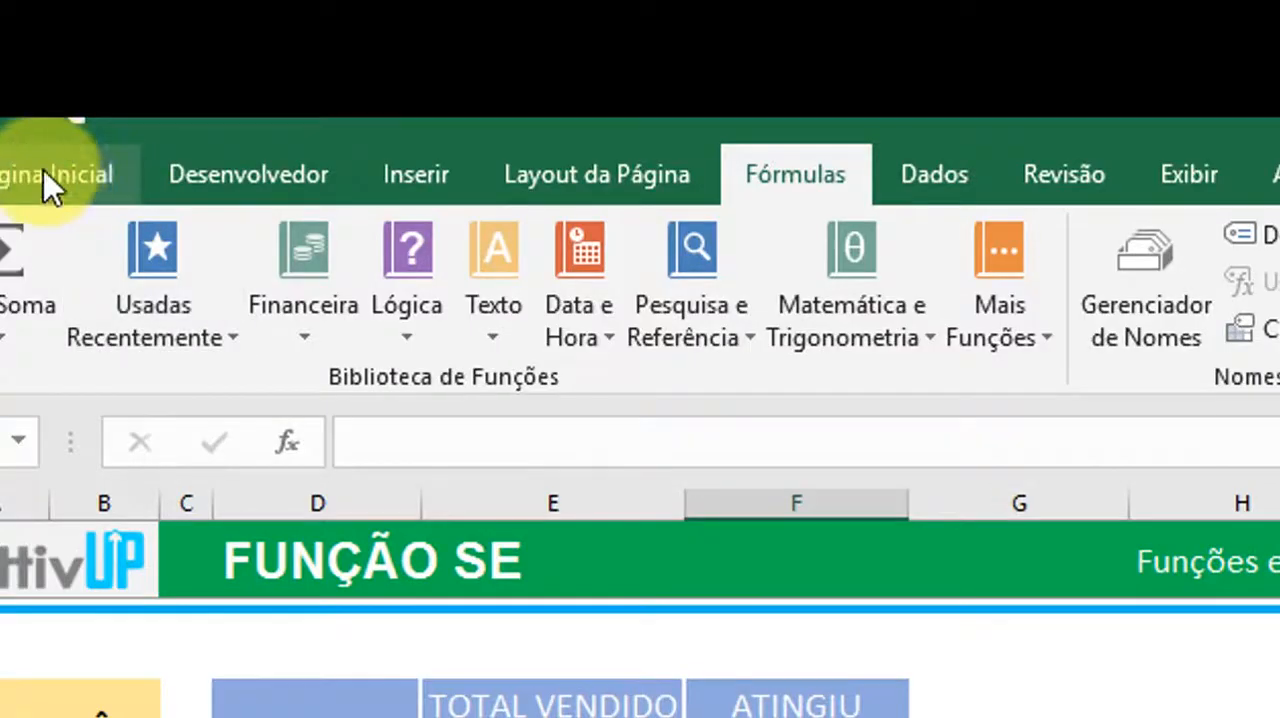
{"action": "left_click", "coordinate": [43, 180]}
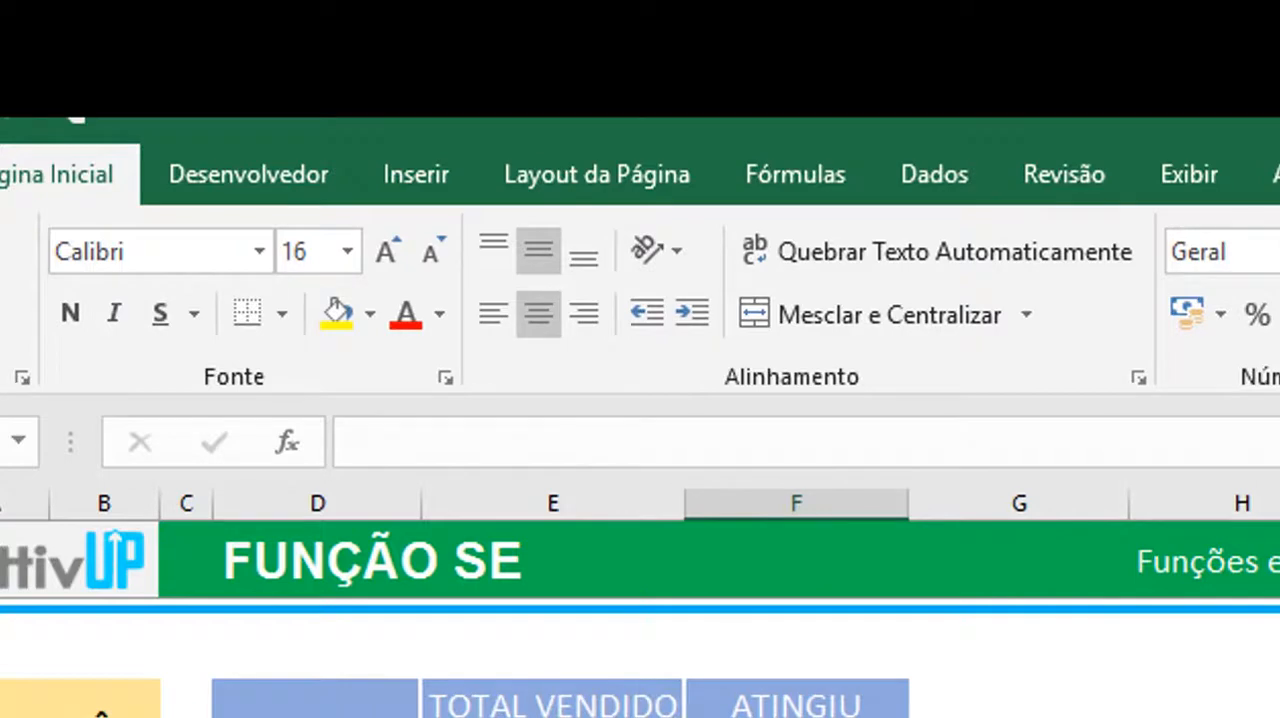
{"action": "type", "text": "="}
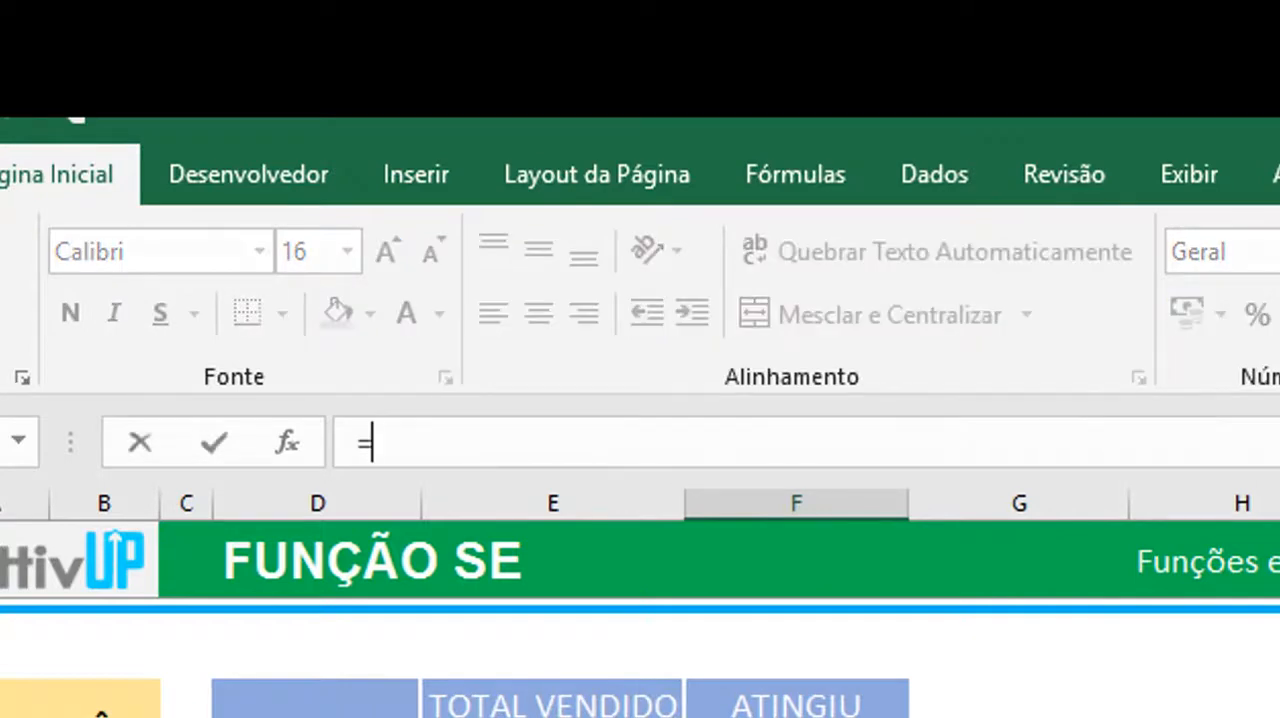
{"action": "type", "text": "SE("}
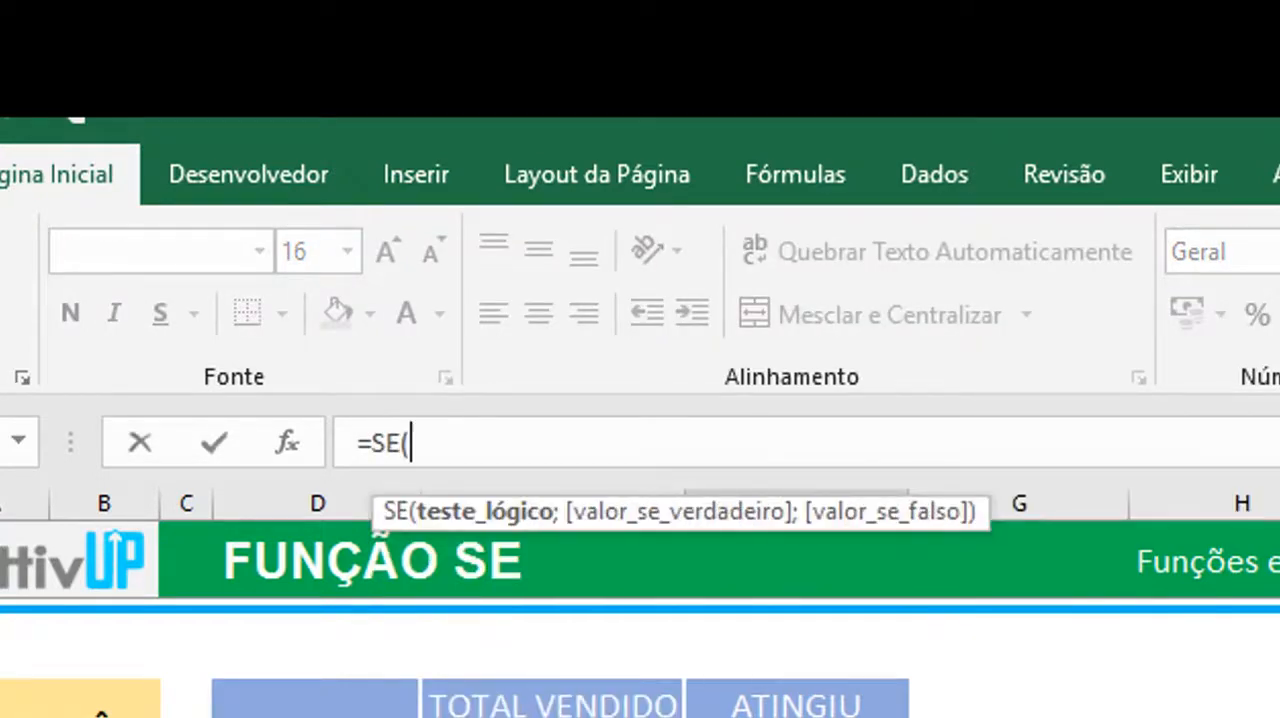
{"action": "key", "text": "BackSpace"}
{"action": "key", "text": "BackSpace"}
{"action": "key", "text": "BackSpace"}
{"action": "key", "text": "BackSpace"}
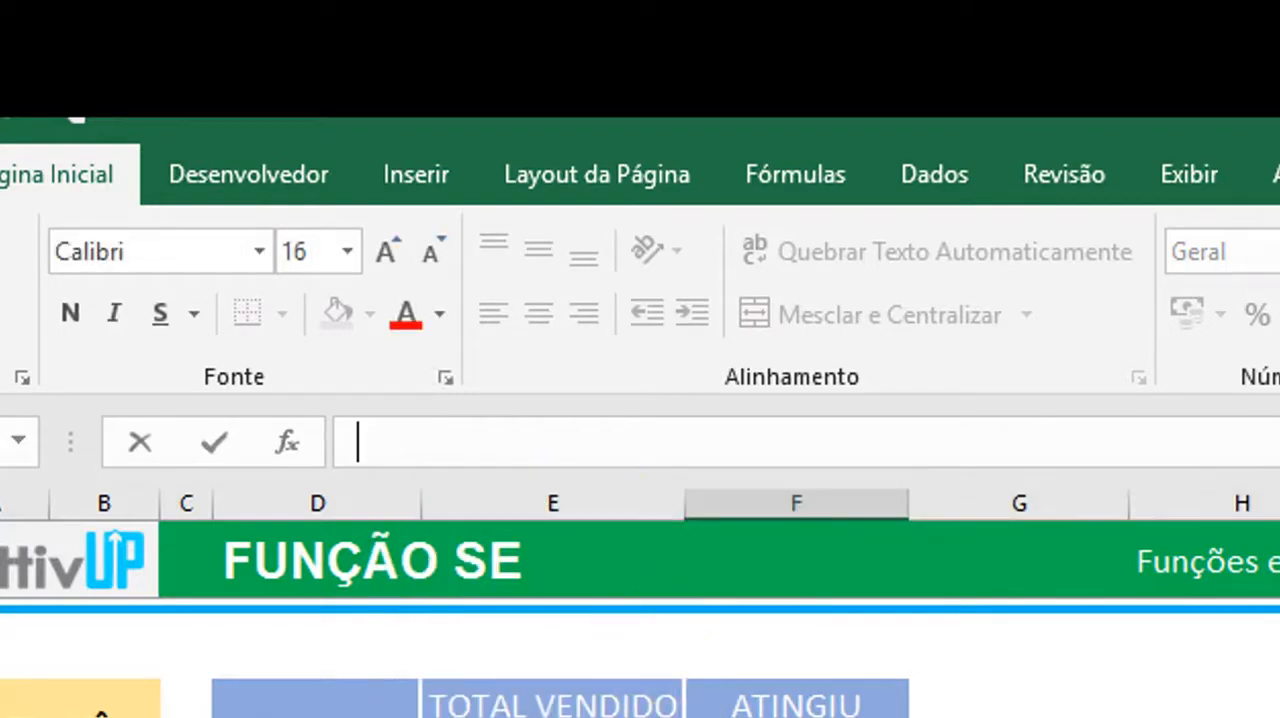
{"action": "key", "text": "Escape"}
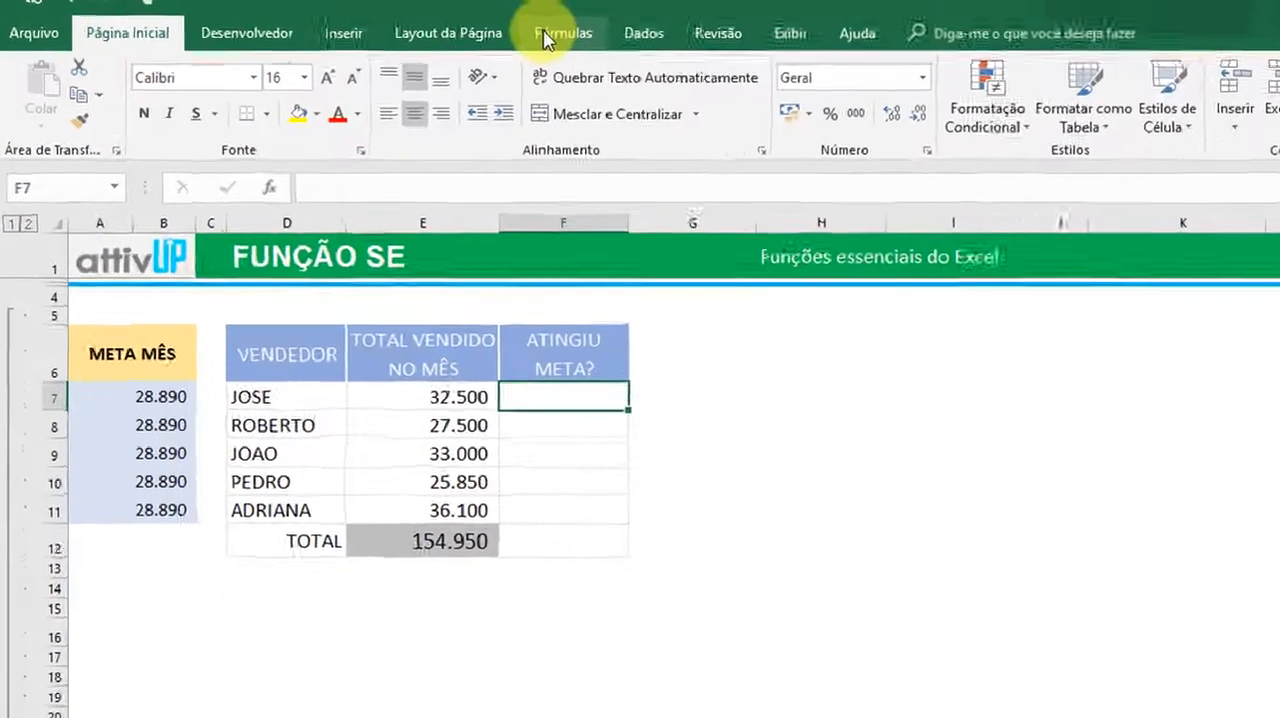
Insert the logical function SE in cell F7 and place its arguments dialog beside the sales table
{"action": "left_click", "coordinate": [458, 27]}
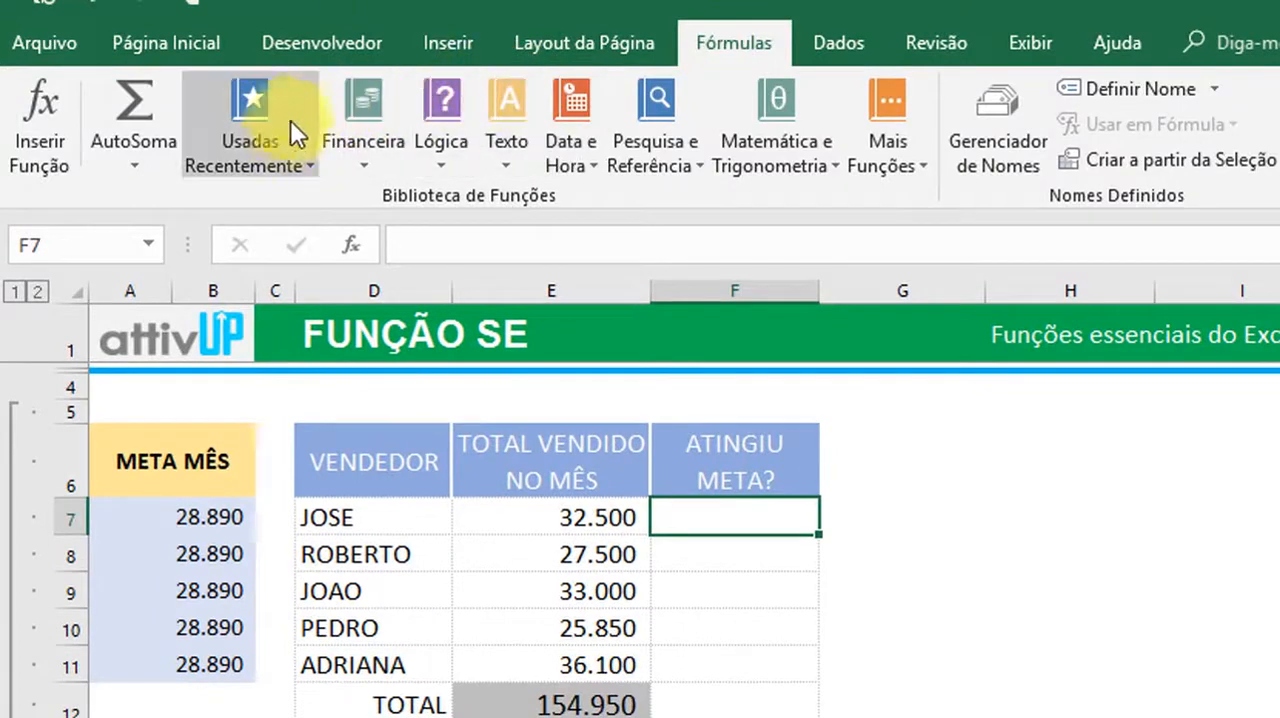
{"action": "left_click", "coordinate": [285, 130]}
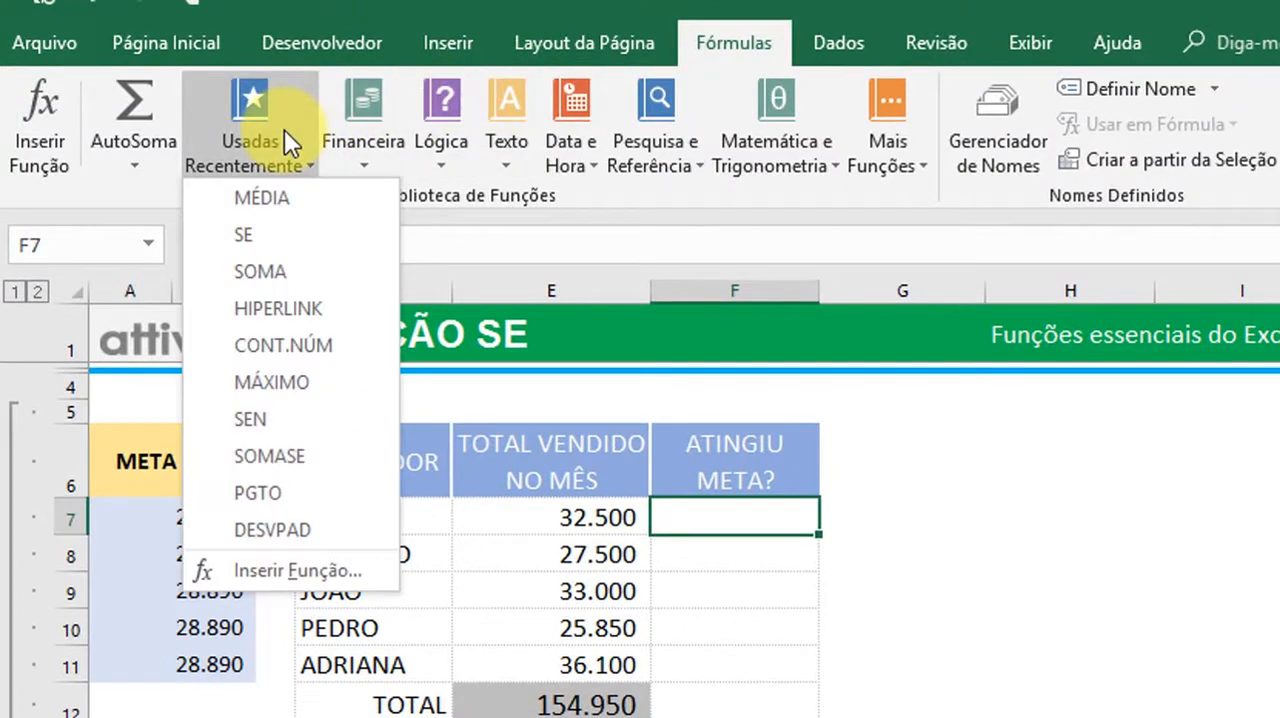
{"action": "left_click", "coordinate": [377, 130]}
{"action": "left_click", "coordinate": [440, 145]}
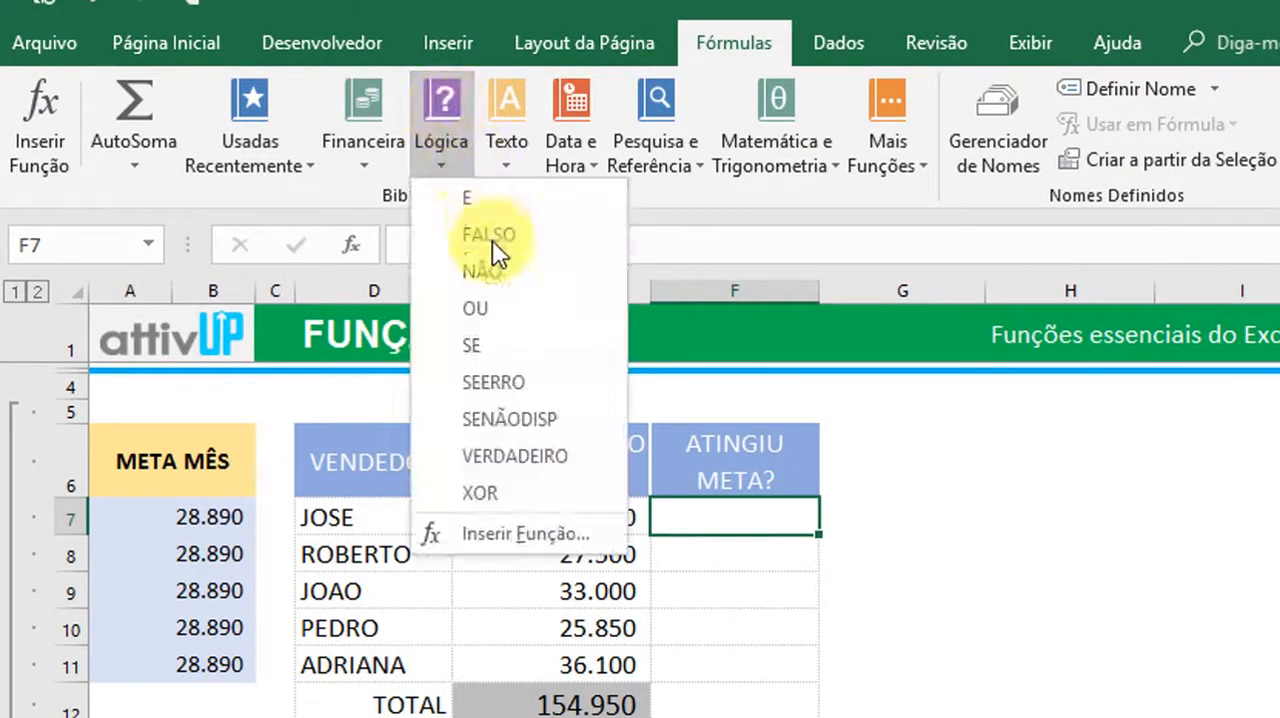
{"action": "left_click", "coordinate": [497, 347]}
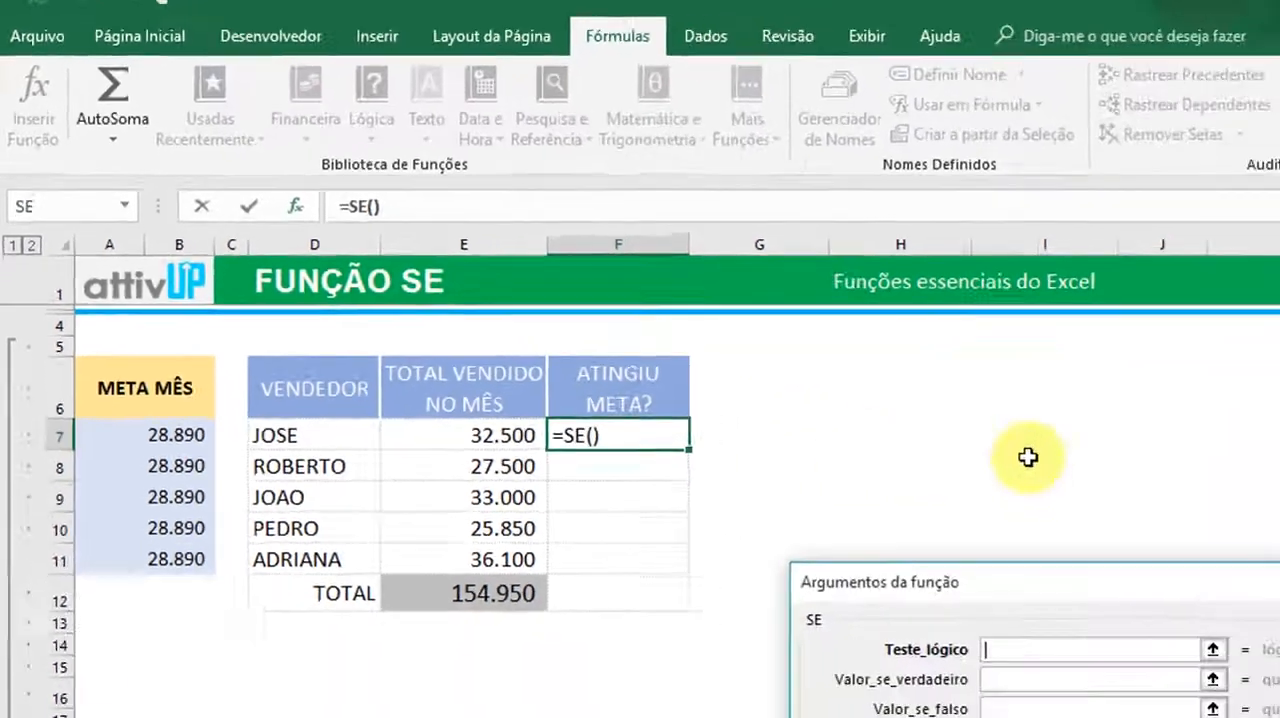
{"action": "left_click_drag", "start_coordinate": [777, 517], "coordinate": [816, 269]}
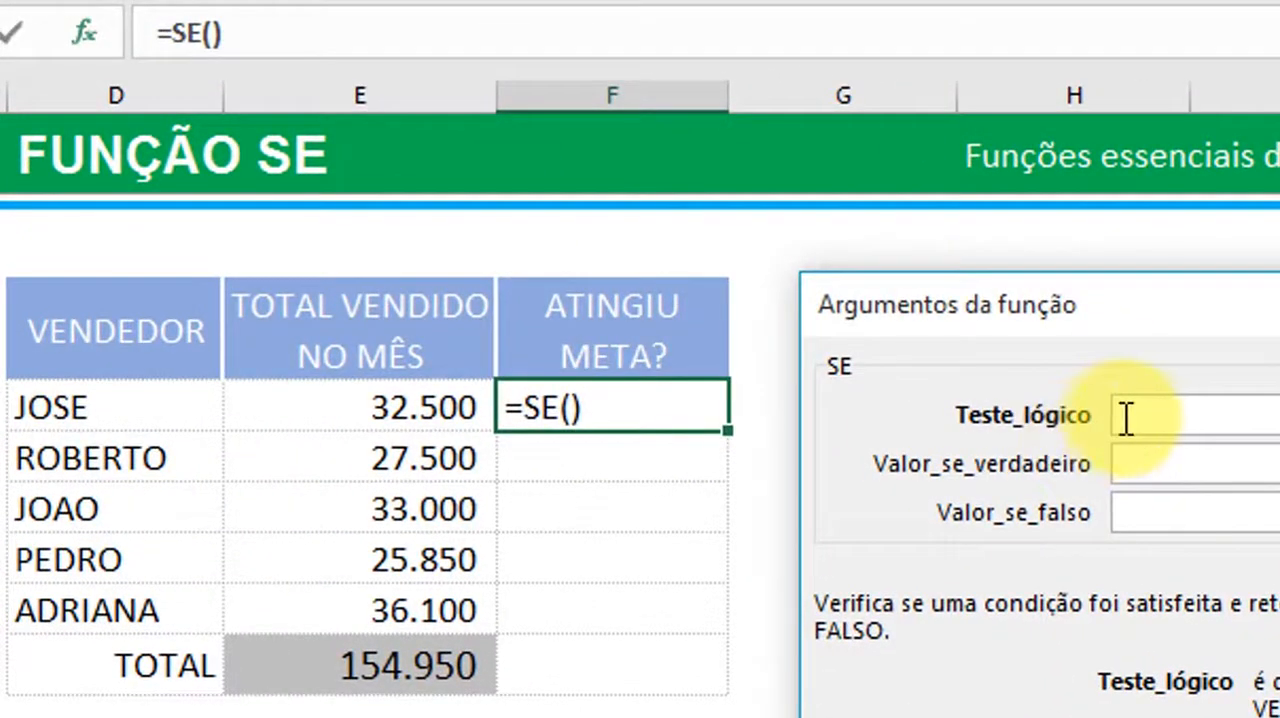
Set the logical test of the SE function to E7>A7, comparing the first seller's total with the monthly goal
{"action": "left_click", "coordinate": [1138, 463]}
{"action": "left_click", "coordinate": [1150, 512]}
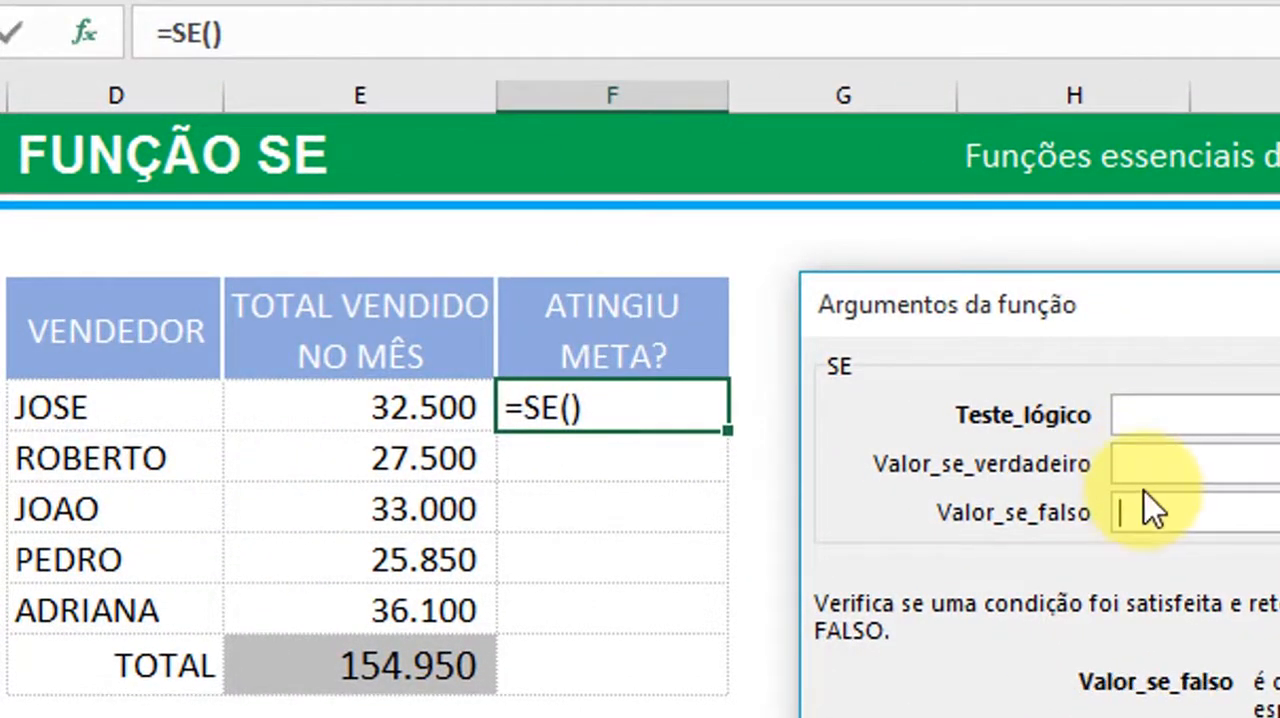
{"action": "left_click", "coordinate": [1152, 463]}
{"action": "left_click", "coordinate": [1133, 418]}
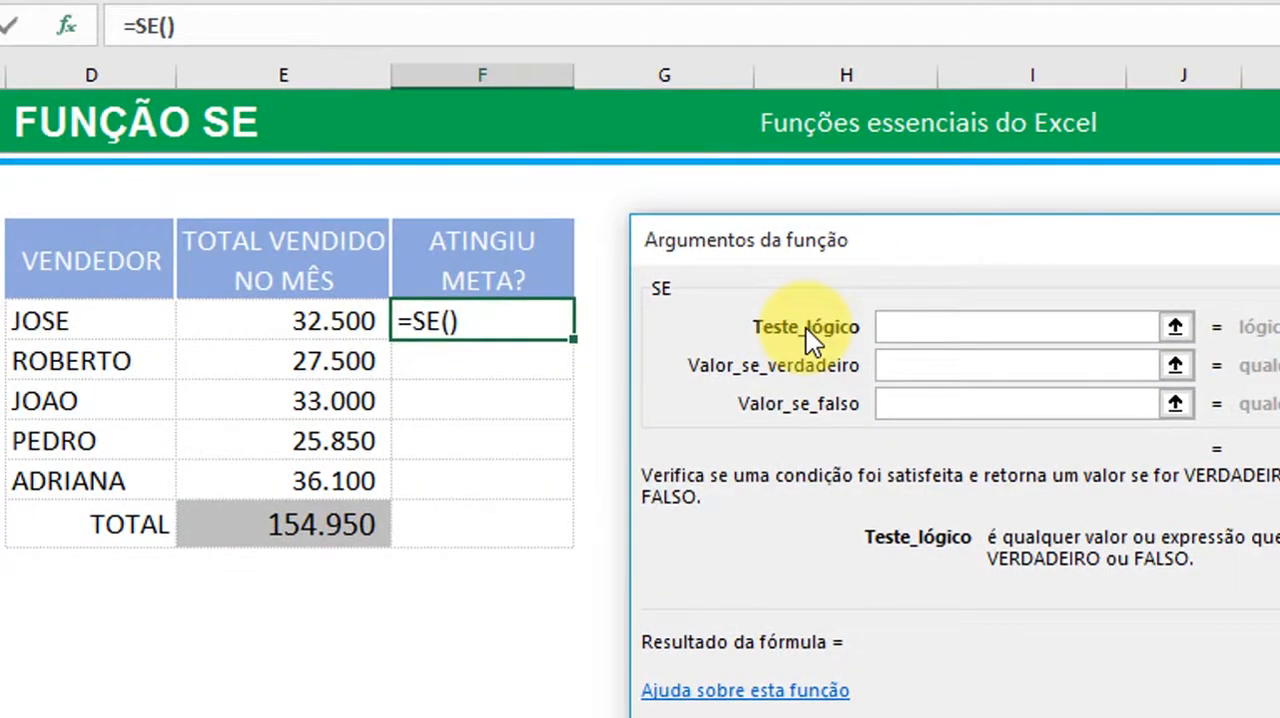
{"action": "left_click", "coordinate": [332, 323]}
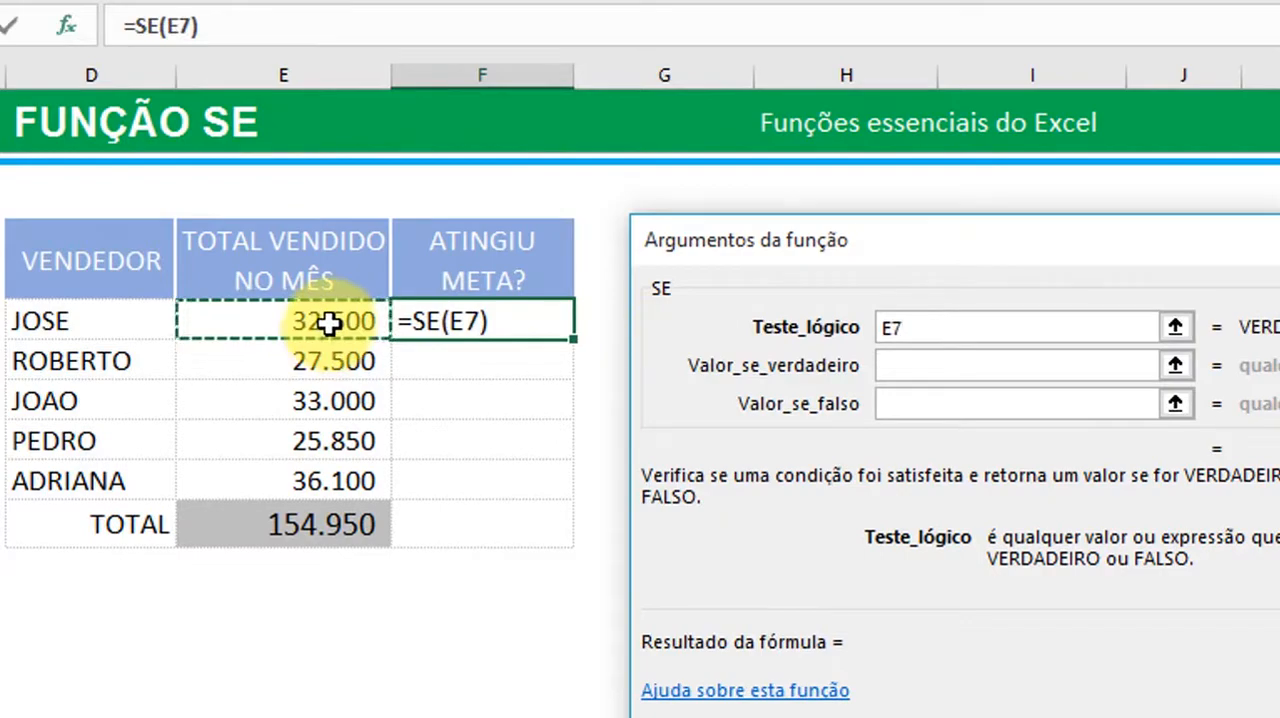
{"action": "type", "text": ">A7"}
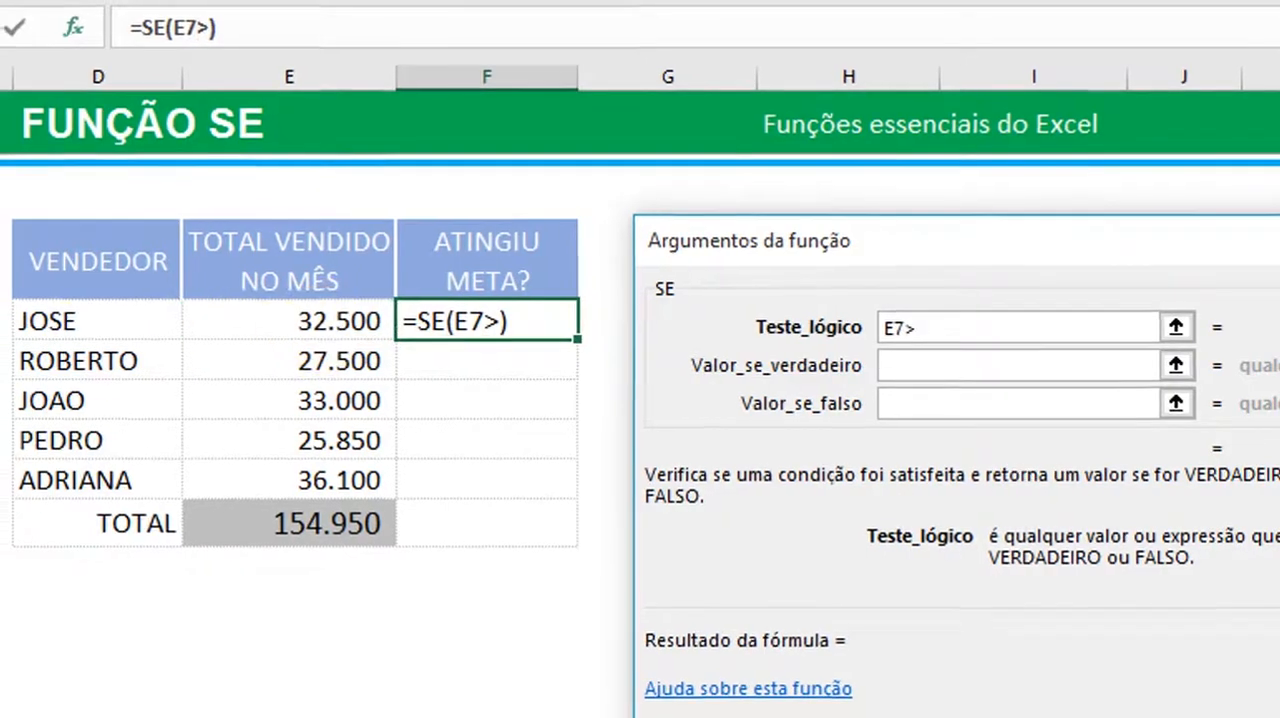
{"action": "left_click", "coordinate": [99, 330]}
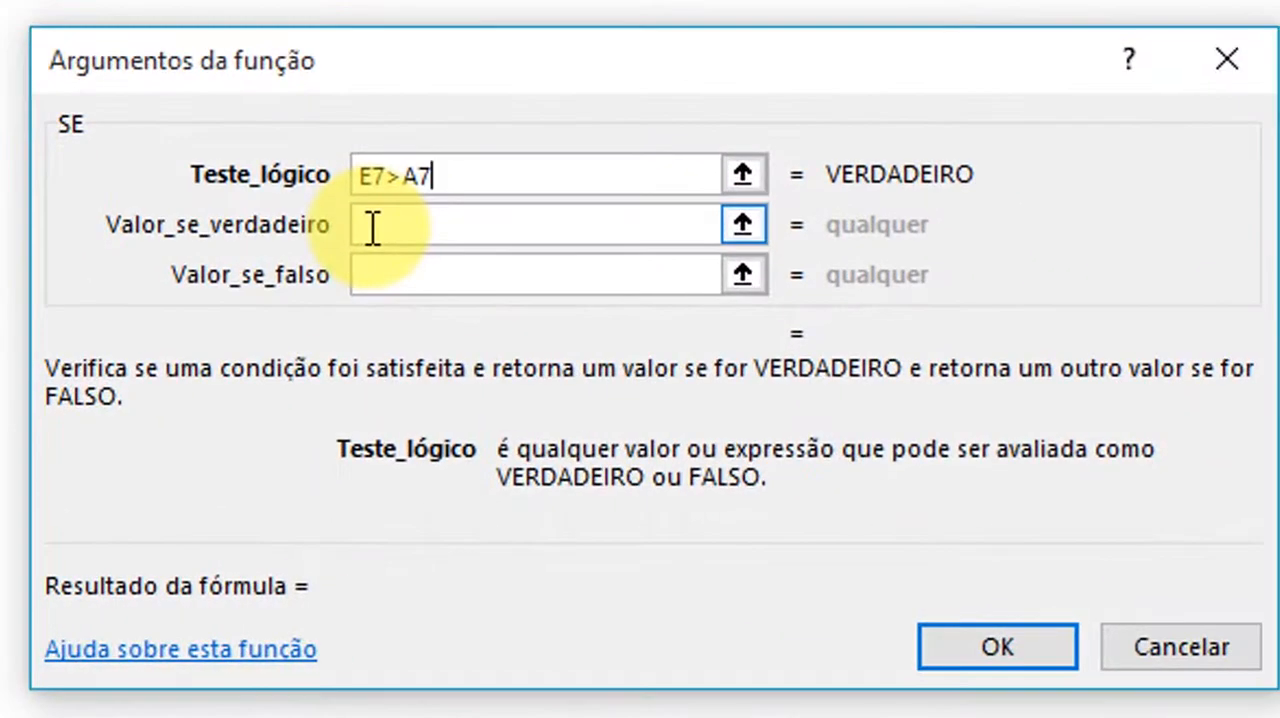
Make the SE function return "SIM" if true and "NÃO" if false, and accept the arguments
{"action": "left_click", "coordinate": [374, 234]}
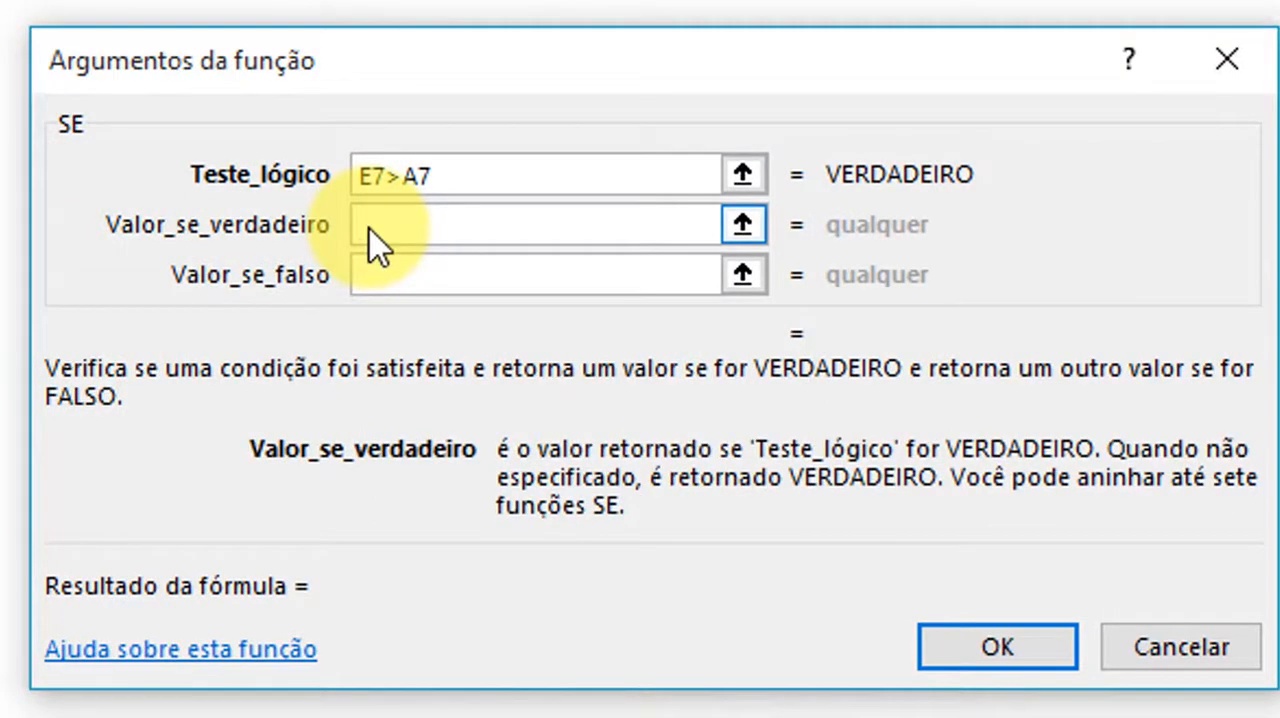
{"action": "type", "text": "\"SIM\""}
{"action": "left_click", "coordinate": [386, 290]}
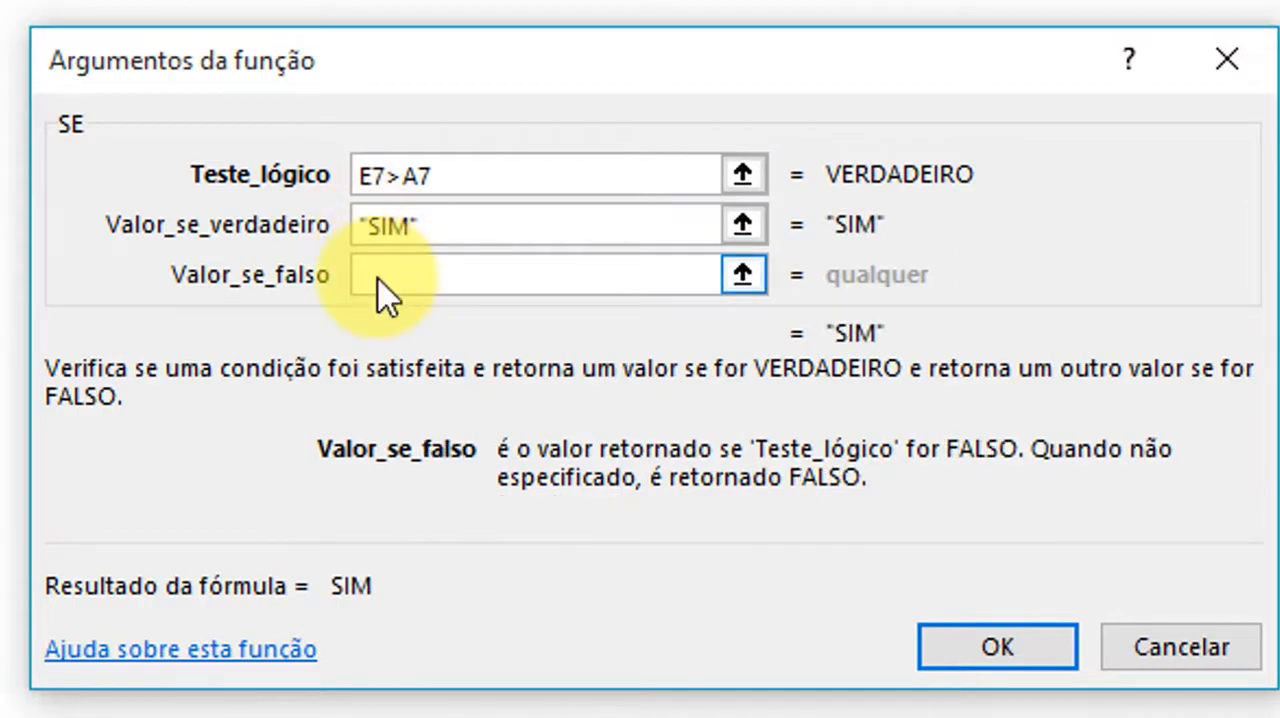
{"action": "type", "text": "\""}
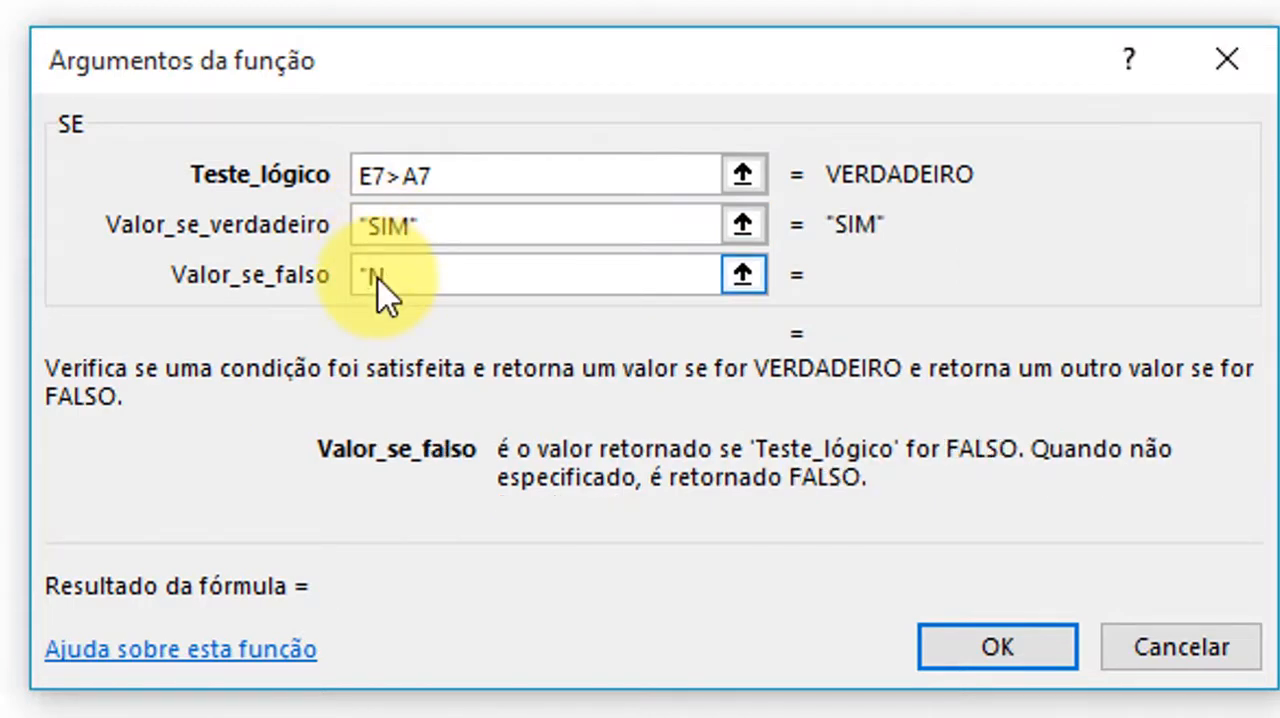
{"action": "type", "text": "NÃO\""}
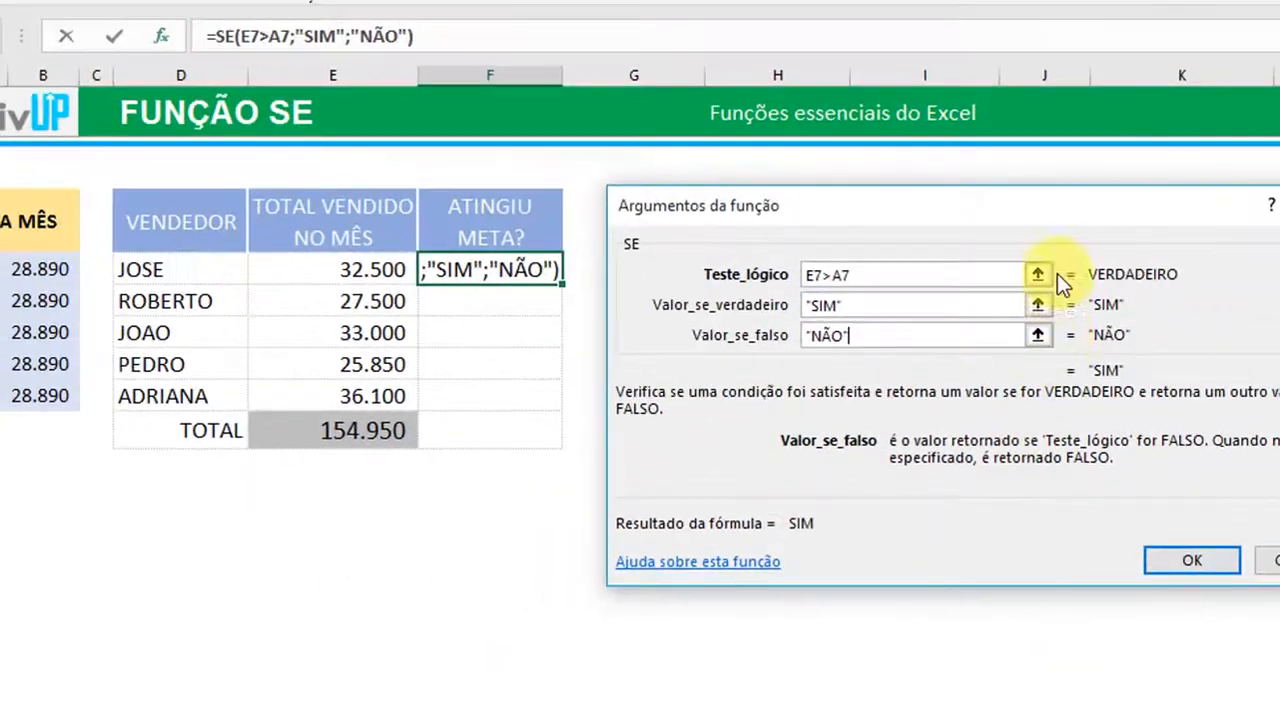
{"action": "left_click", "coordinate": [1193, 563]}
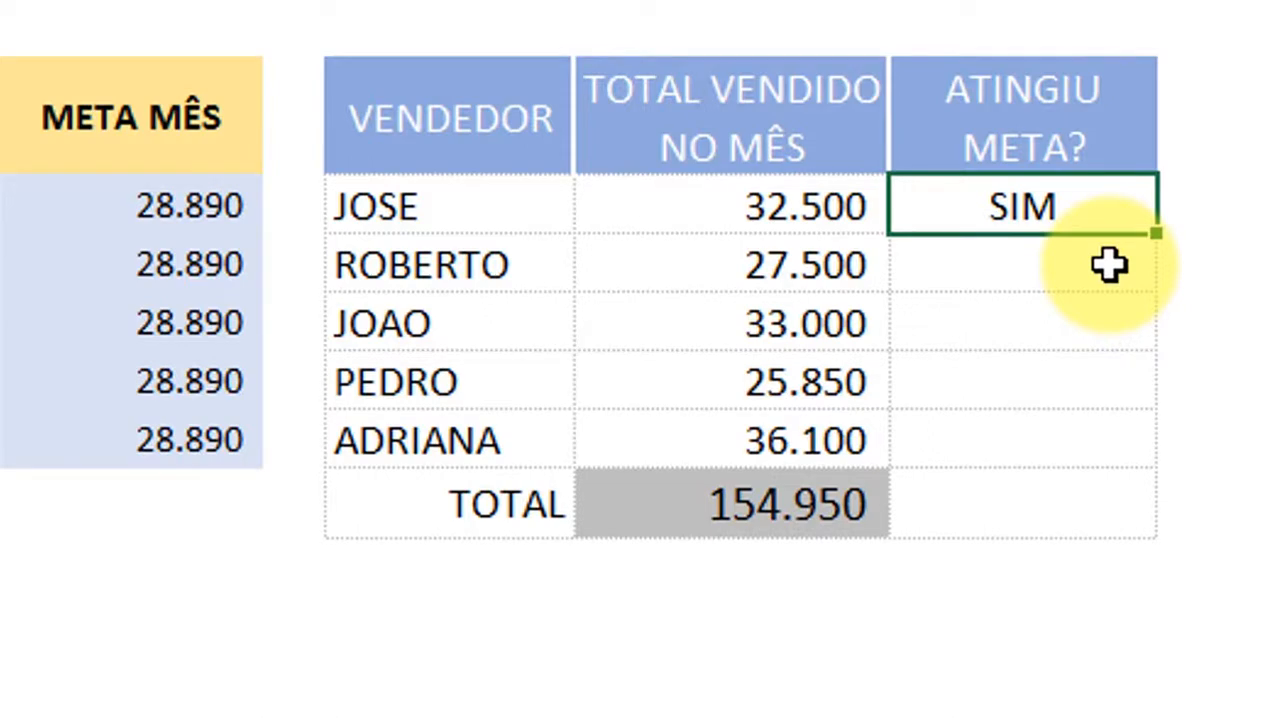
Fill the SE formula from F7 down through F10 in the ATINGIU META? column
{"action": "key", "text": "Down"}
{"action": "key", "text": "Up"}
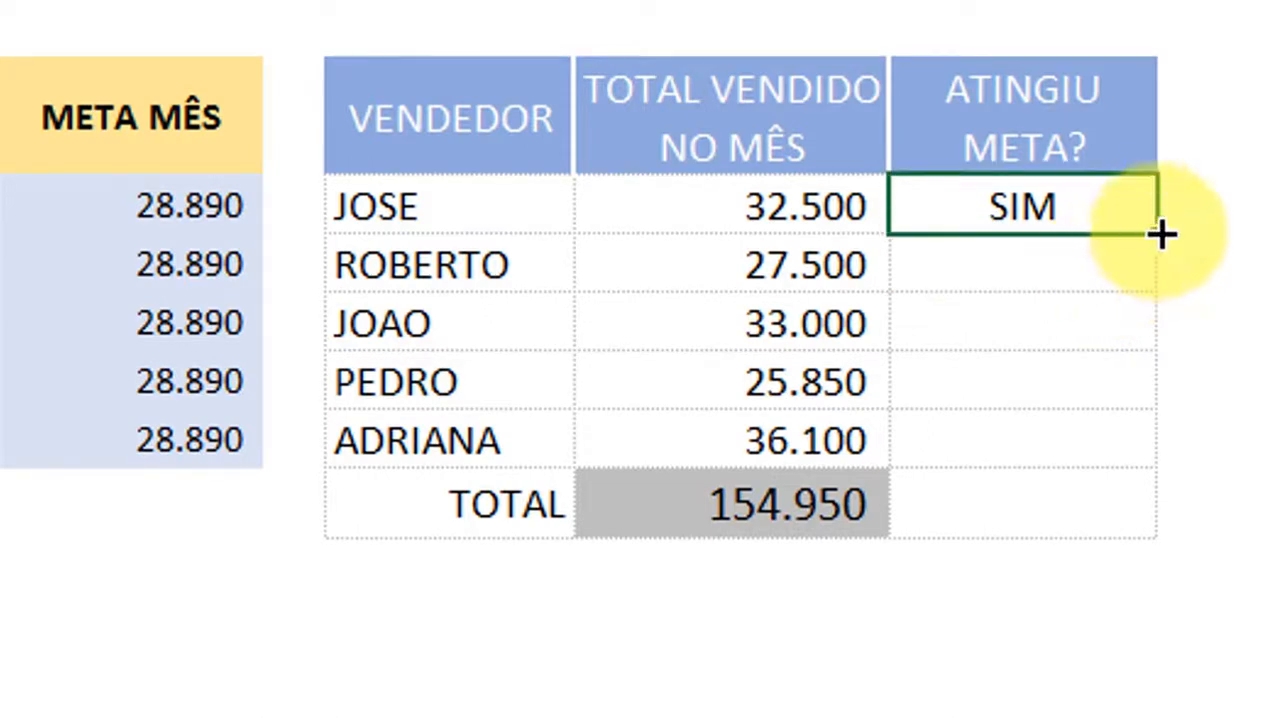
{"action": "left_click_drag", "start_coordinate": [1160, 234], "coordinate": [1157, 391]}
{"action": "left_click", "coordinate": [1033, 228]}
{"action": "left_click", "coordinate": [1031, 262]}
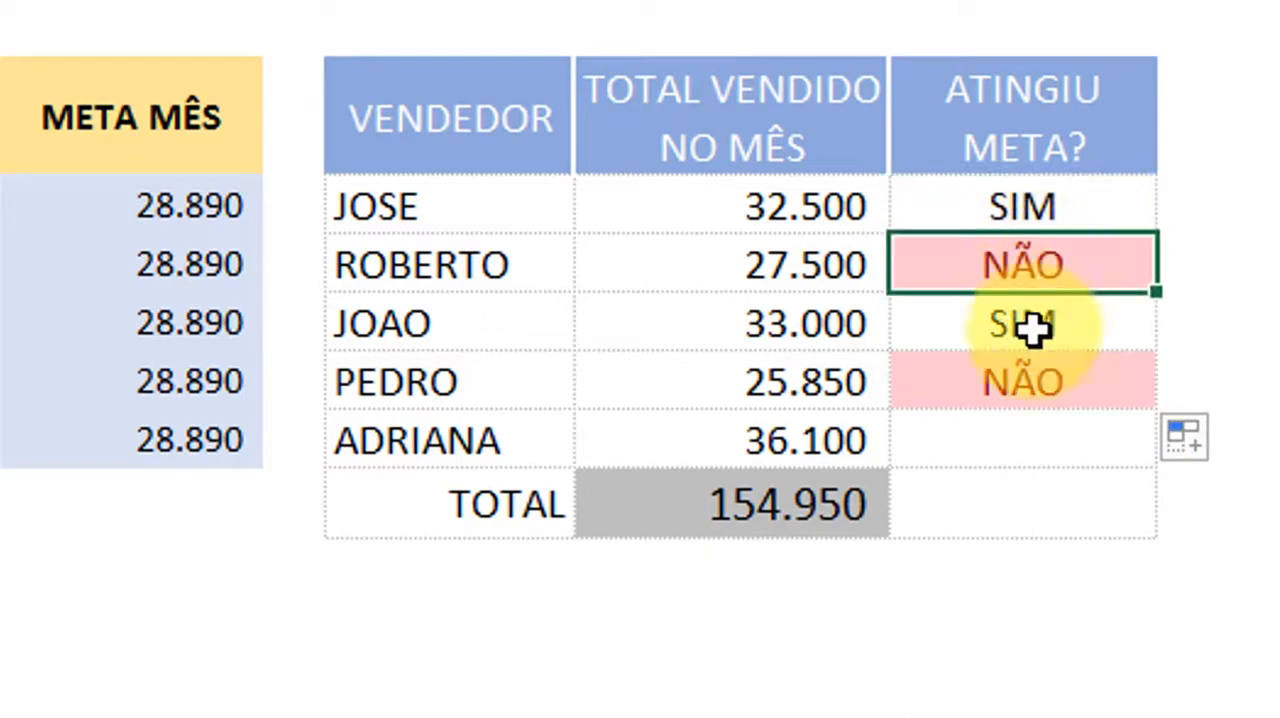
{"action": "left_click", "coordinate": [1031, 332]}
{"action": "left_click", "coordinate": [1027, 372]}
{"action": "left_click", "coordinate": [1016, 322]}
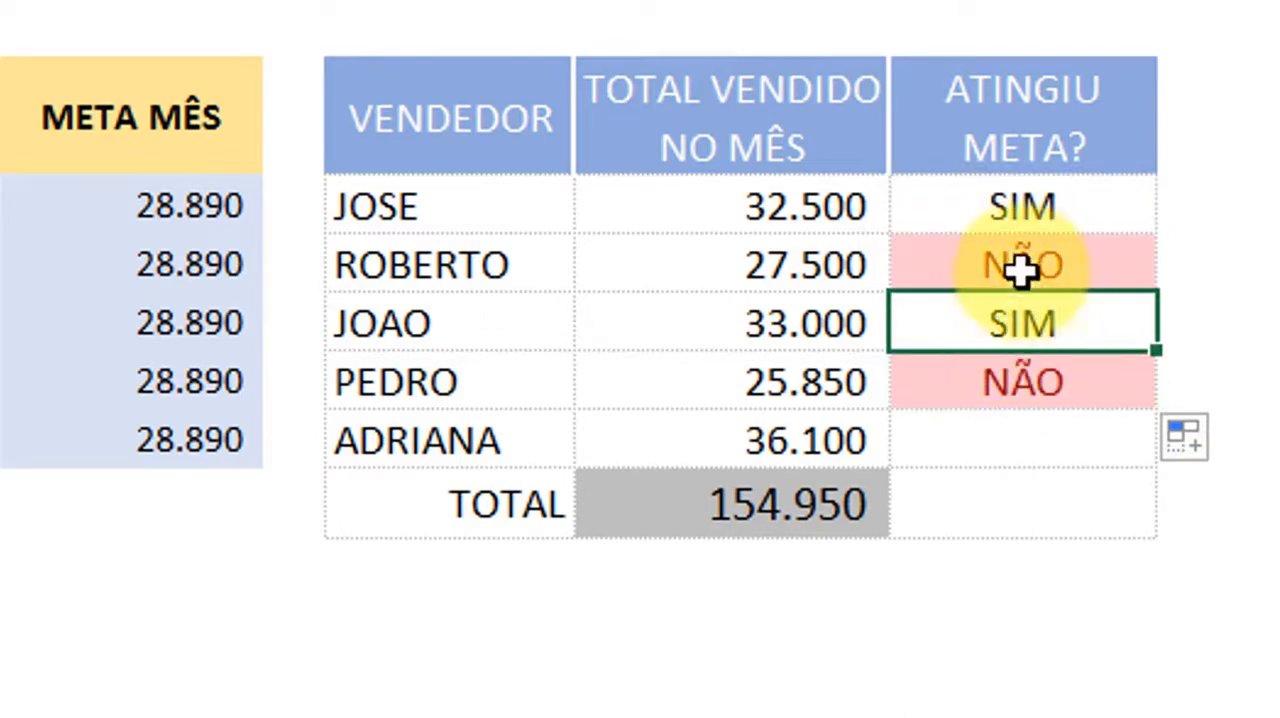
{"action": "left_click", "coordinate": [1027, 270]}
Start an SE formula in F11 for the last seller with the logical test E11>A11
{"action": "key", "text": "Down"}
{"action": "key", "text": "Down"}
{"action": "key", "text": "Down"}
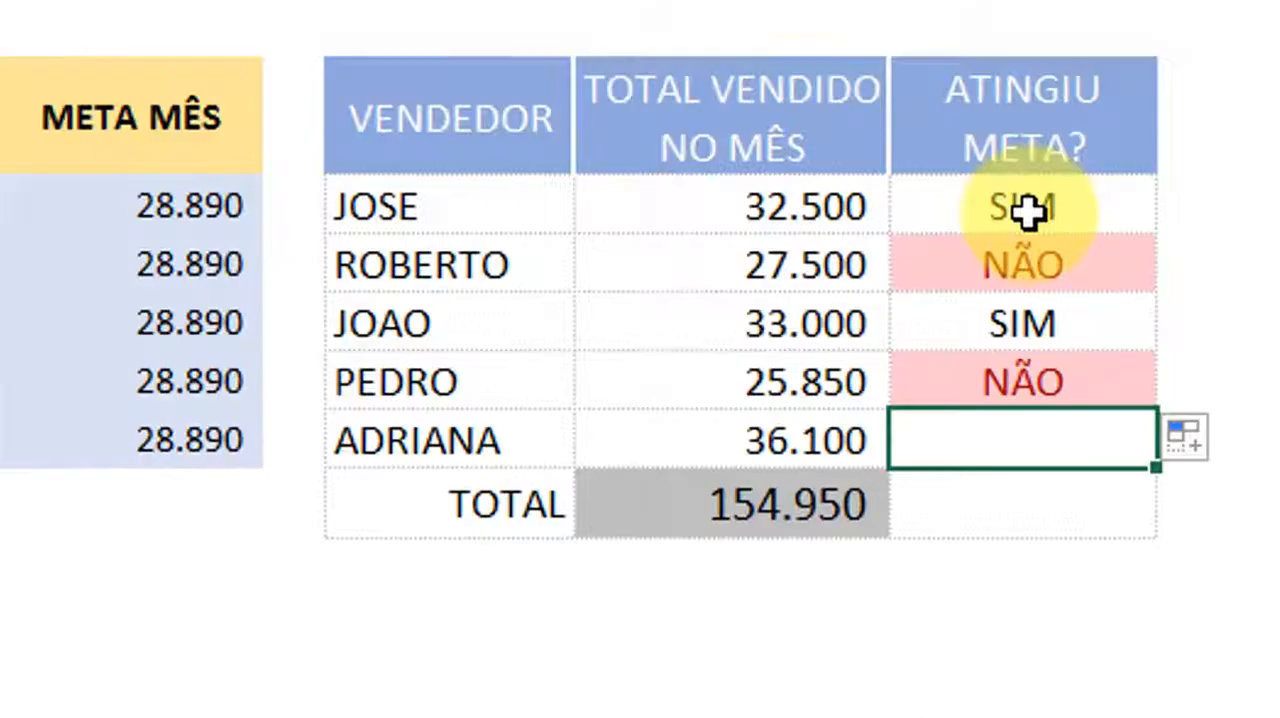
{"action": "type", "text": "="}
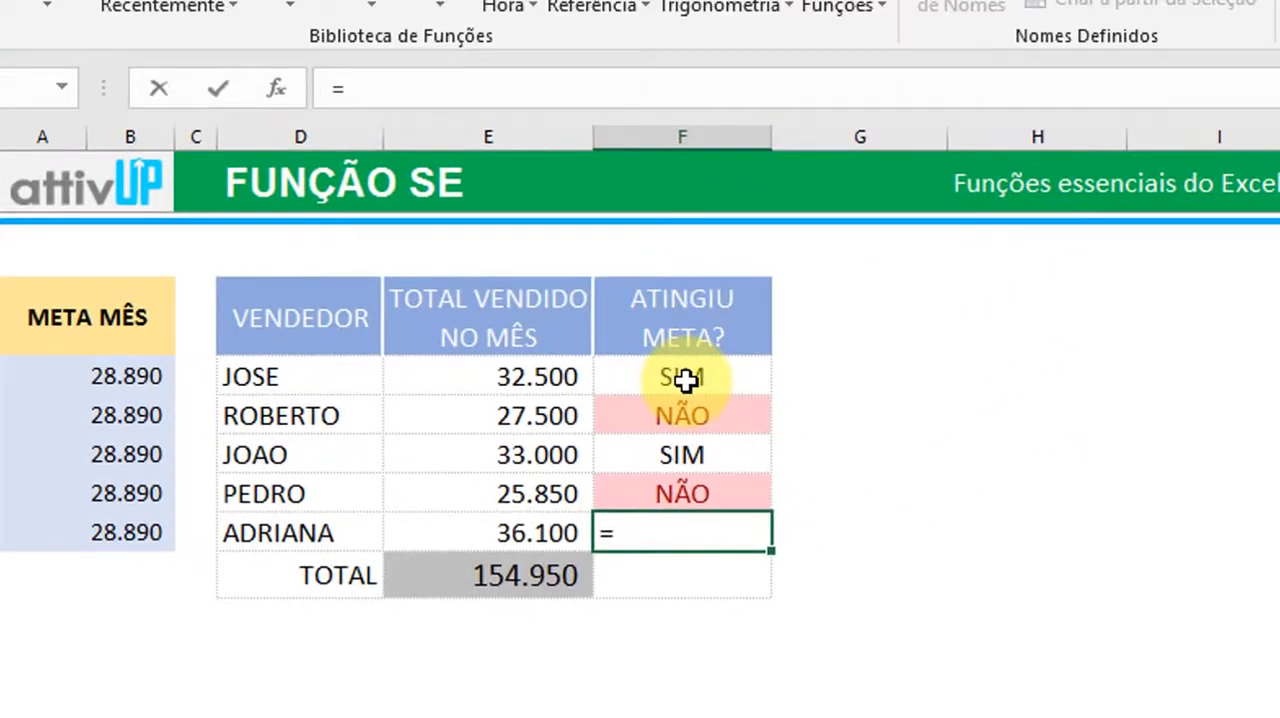
{"action": "type", "text": "SE"}
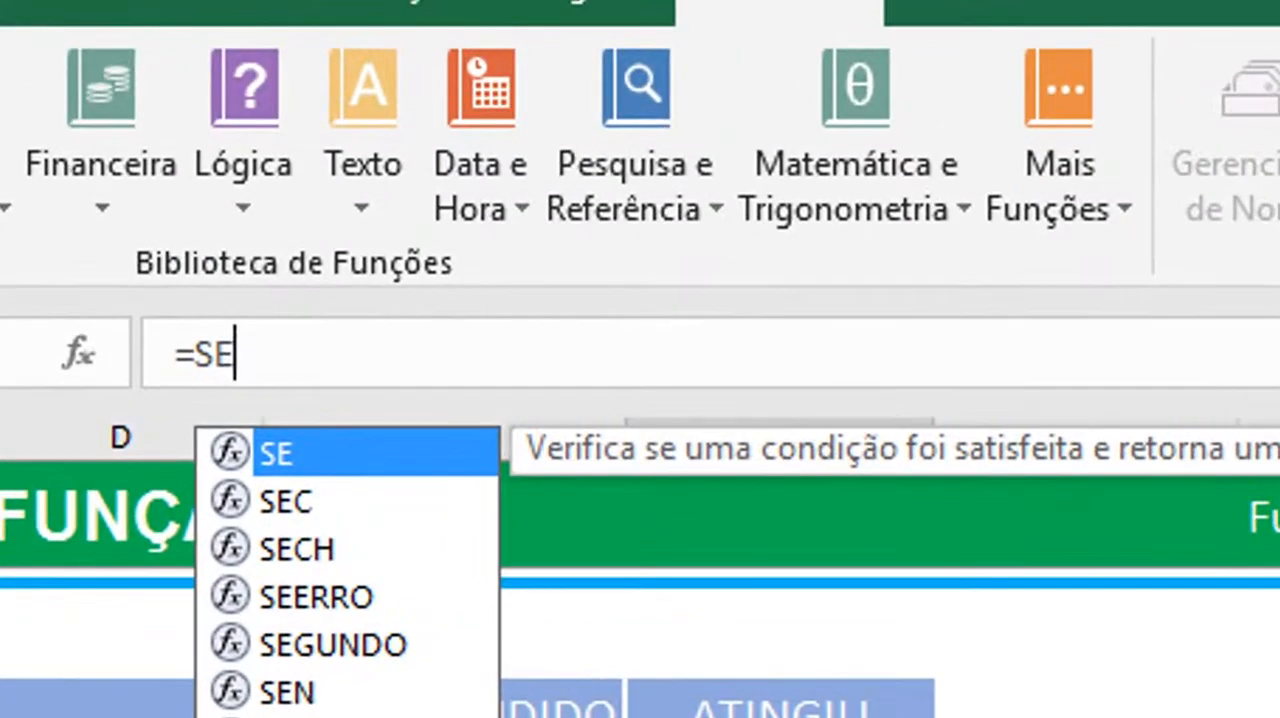
{"action": "type", "text": "("}
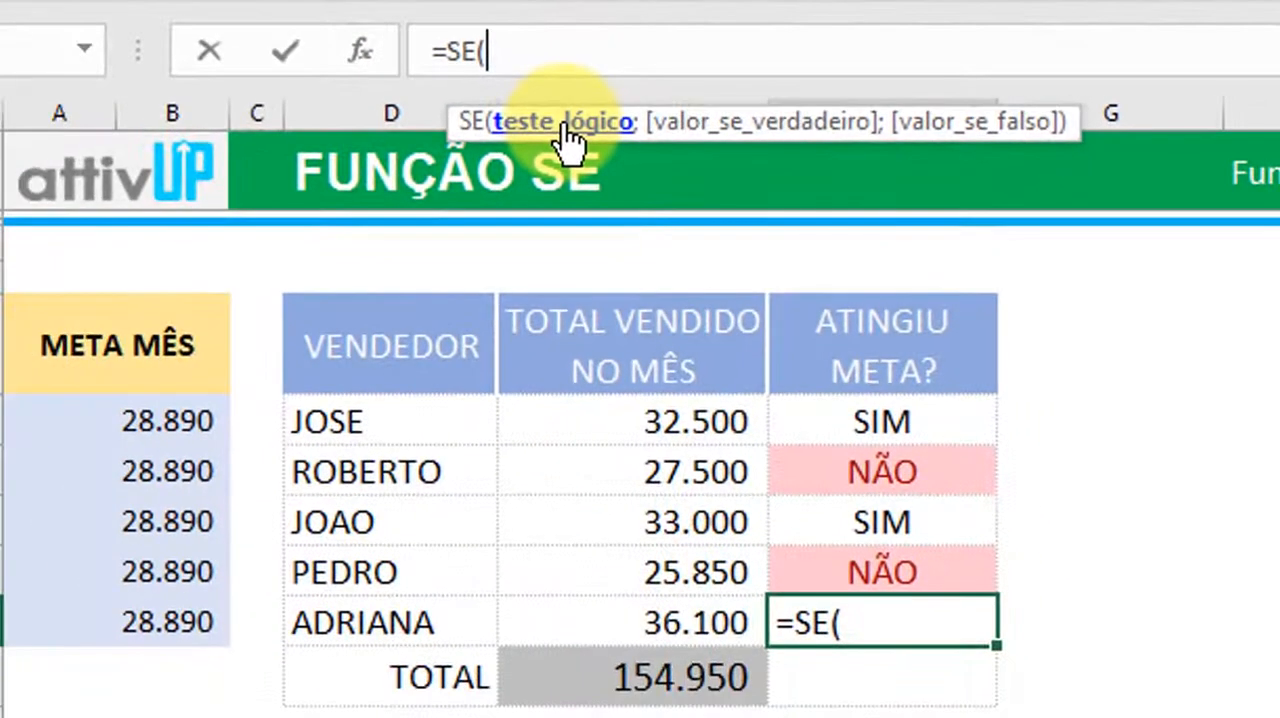
{"action": "left_click", "coordinate": [666, 626]}
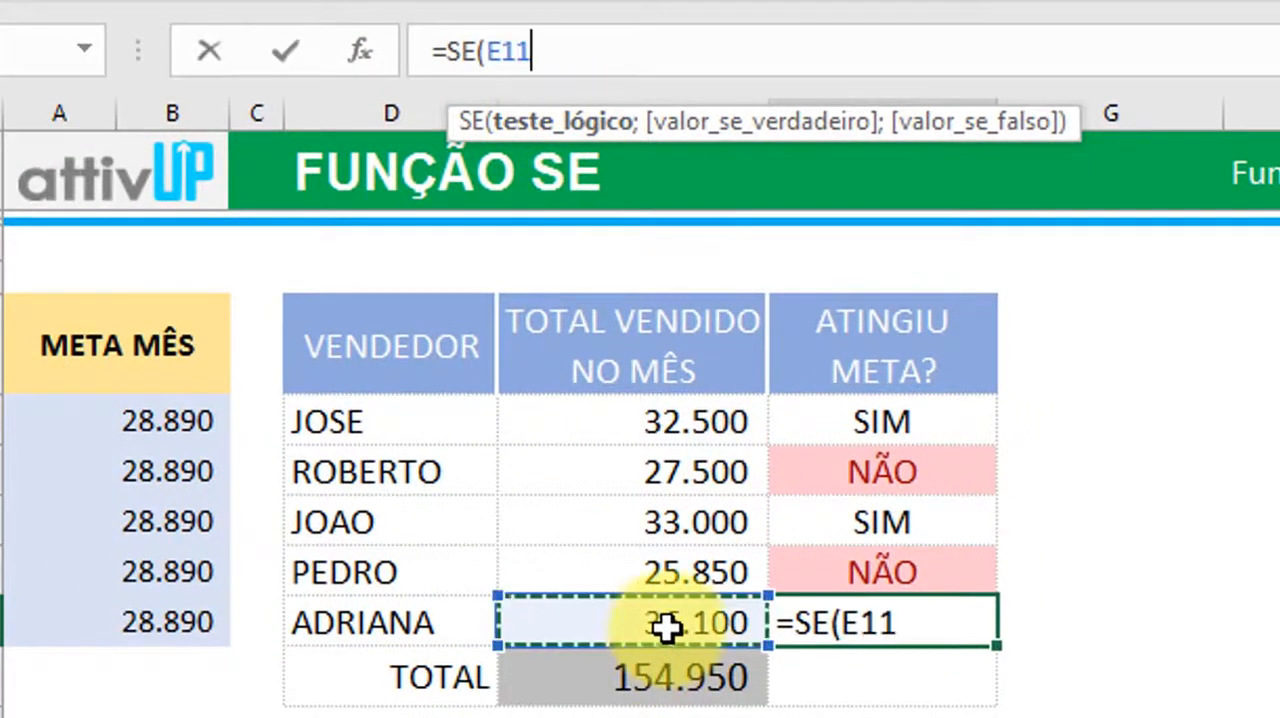
{"action": "type", "text": ">"}
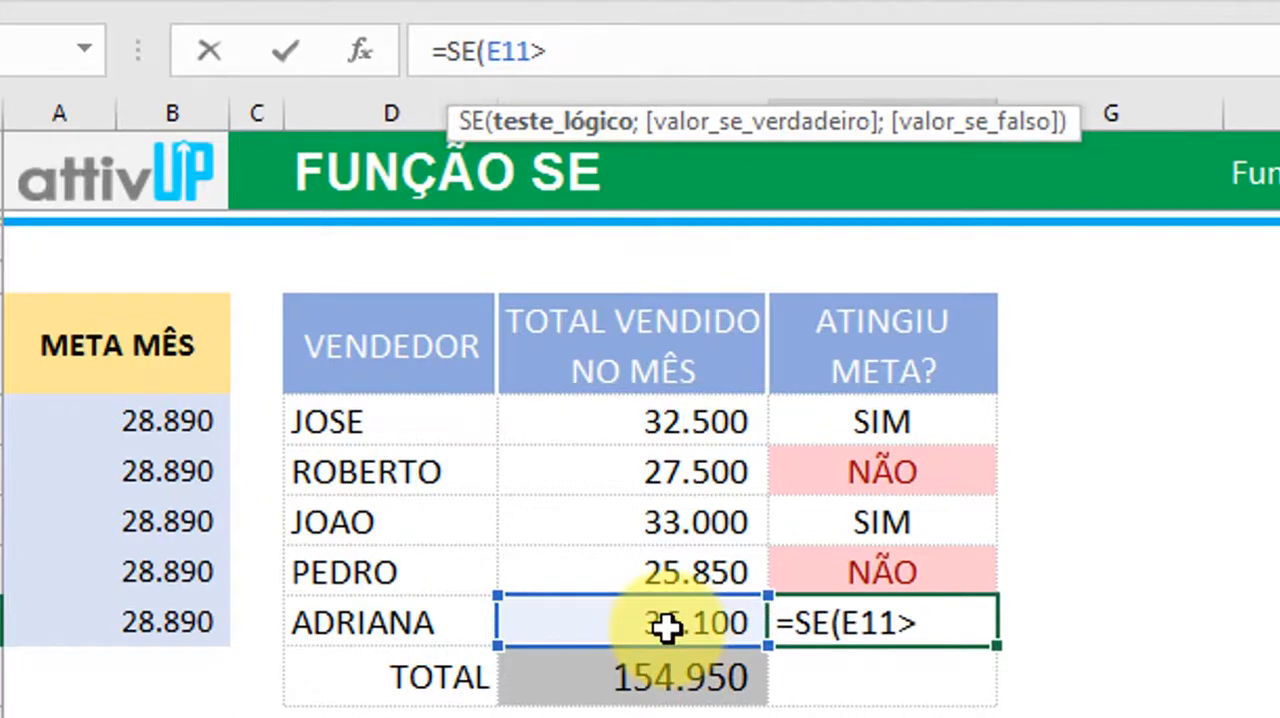
{"action": "left_click", "coordinate": [152, 628]}
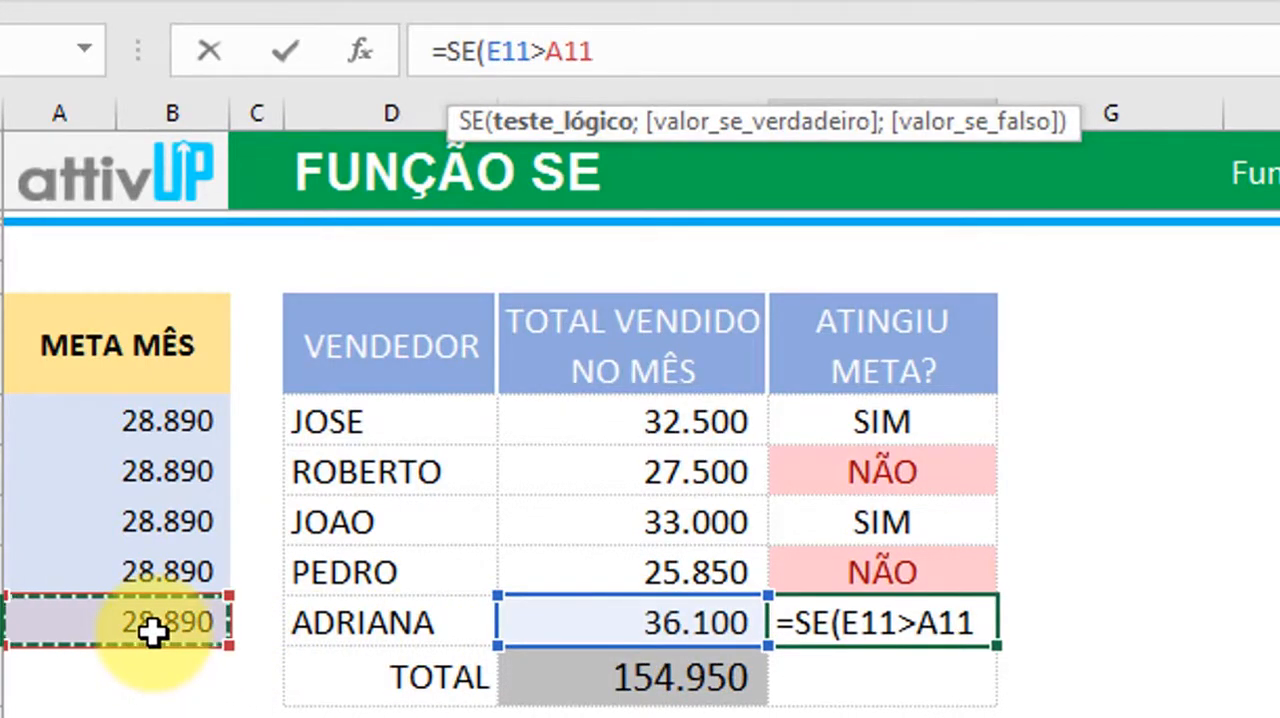
Complete the F11 formula so it returns "SIM" if true and "NÃO" if false, and accept it
{"action": "type", "text": ";"}
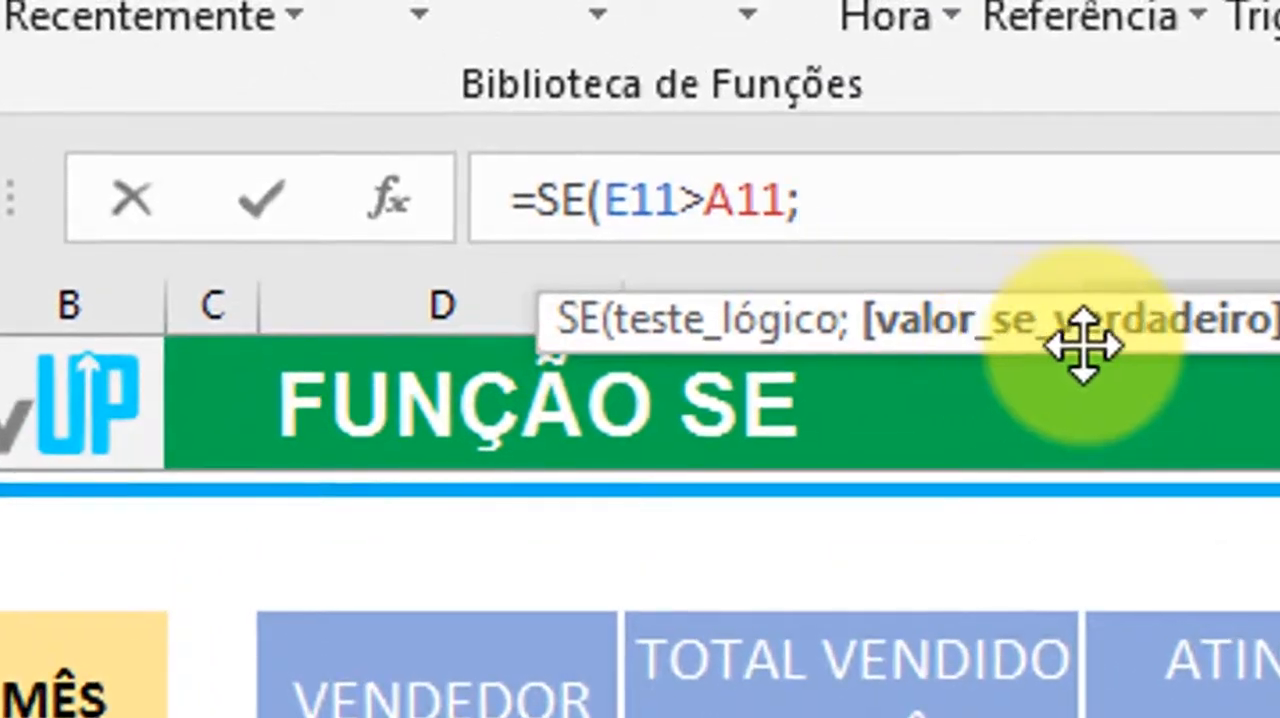
{"action": "type", "text": "\"SIM\";"}
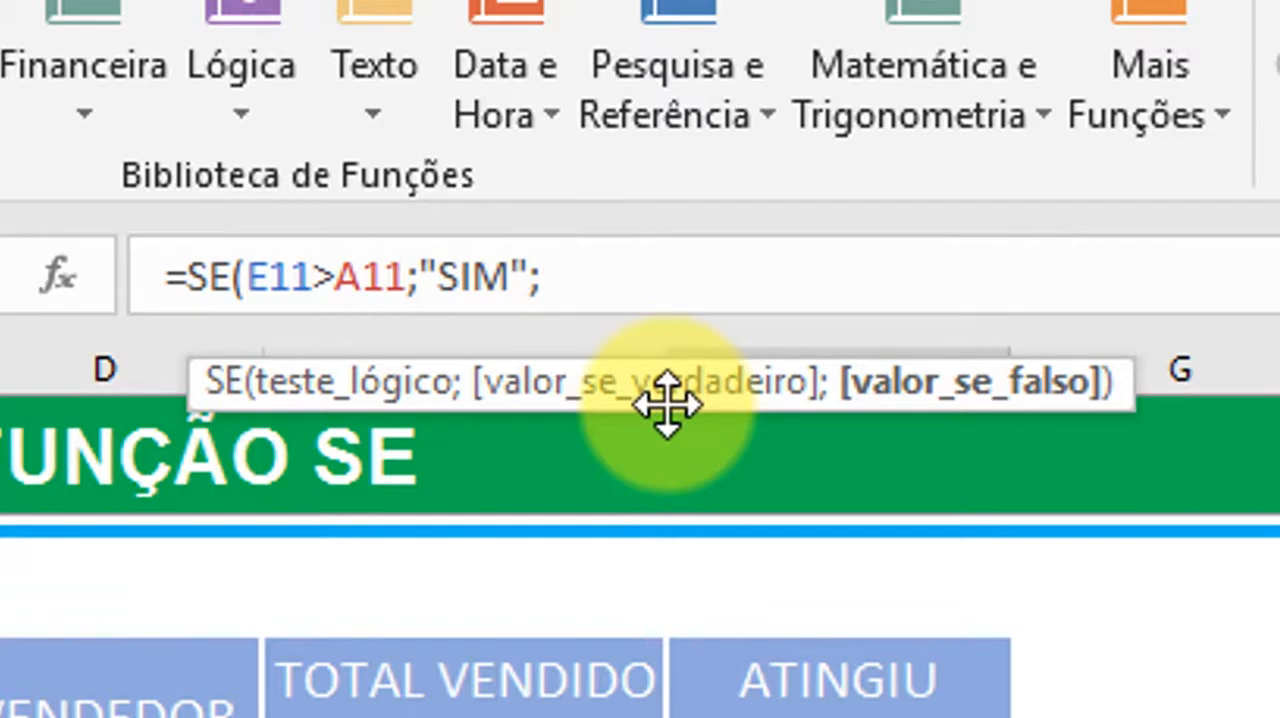
{"action": "type", "text": "\"NÃO\")"}
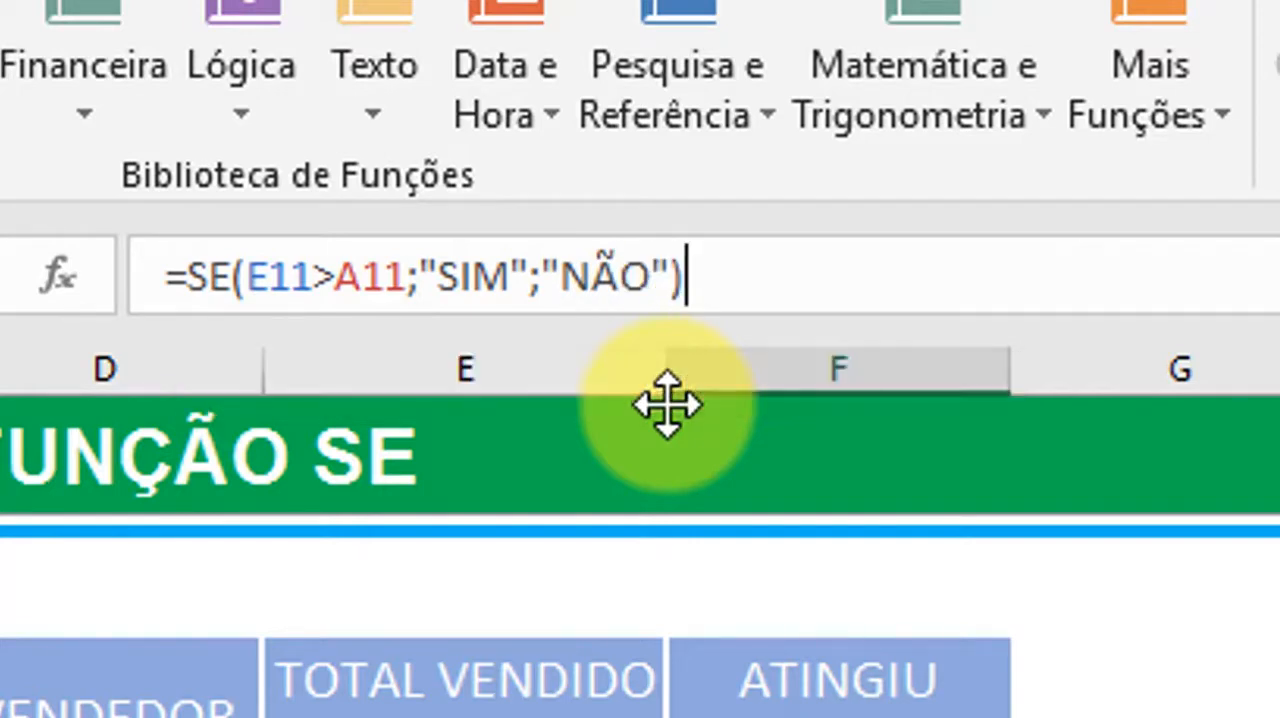
{"action": "key", "text": "Return"}
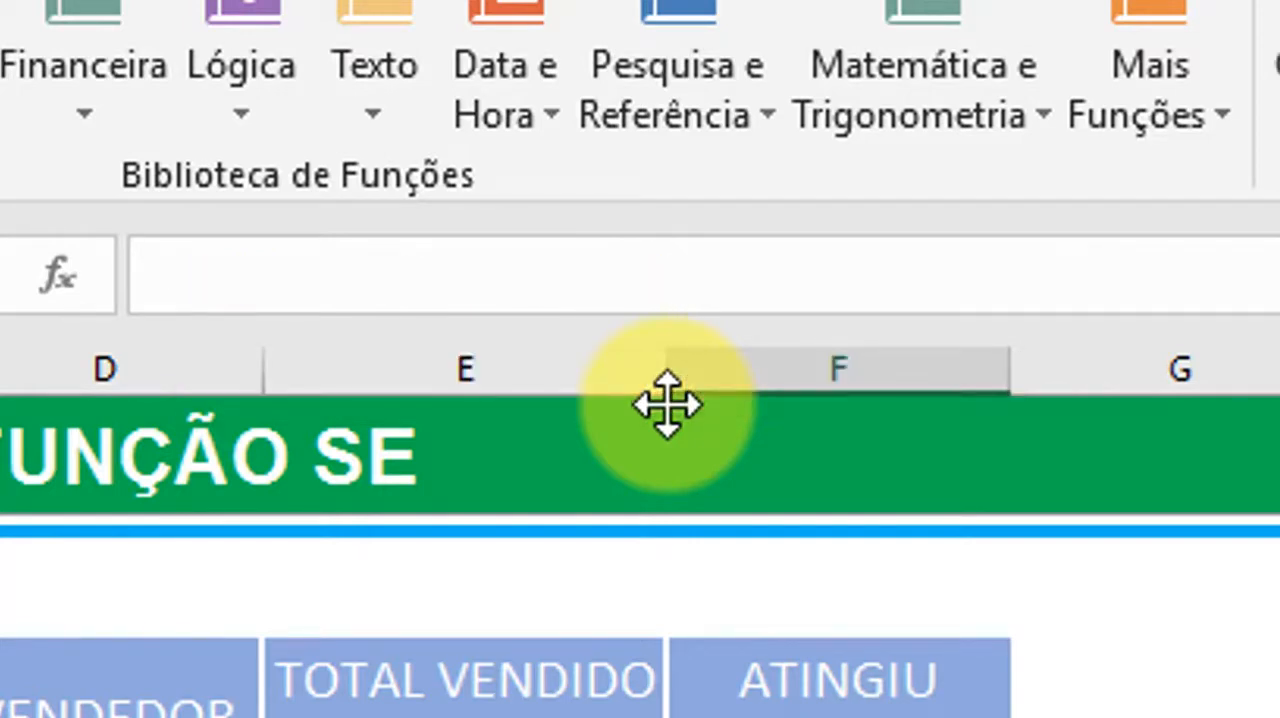
Review the sellers' rows and the SE results in the ATINGIU META? column down to F11
{"action": "key", "text": "Up"}
{"action": "key", "text": "Up"}
{"action": "key", "text": "Up"}
{"action": "key", "text": "Up"}
{"action": "key", "text": "Up"}
{"action": "key", "text": "Left"}
{"action": "key", "text": "Left"}
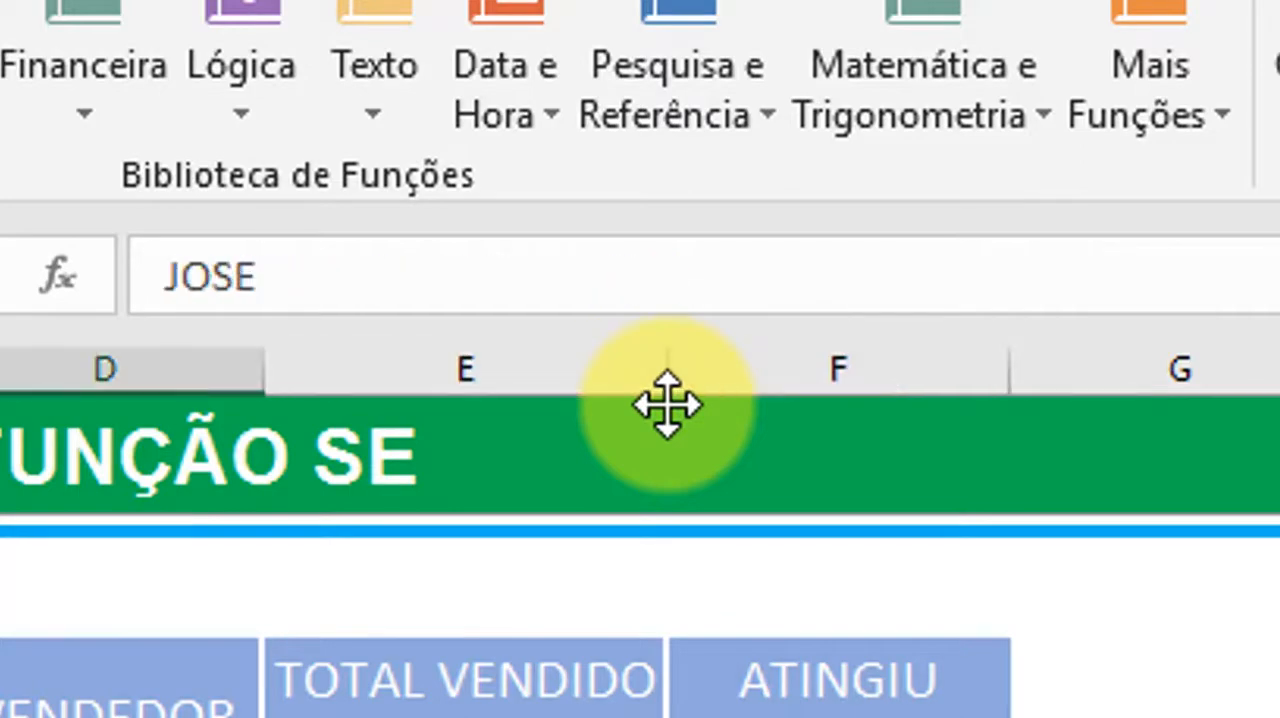
{"action": "key", "text": "Up"}
{"action": "key", "text": "Right"}
{"action": "key", "text": "Right"}
{"action": "key", "text": "Right"}
{"action": "key", "text": "Left"}
{"action": "key", "text": "Left"}
{"action": "key", "text": "Left"}
{"action": "key", "text": "Down"}
{"action": "key", "text": "Down"}
{"action": "key", "text": "Right"}
{"action": "key", "text": "Right"}
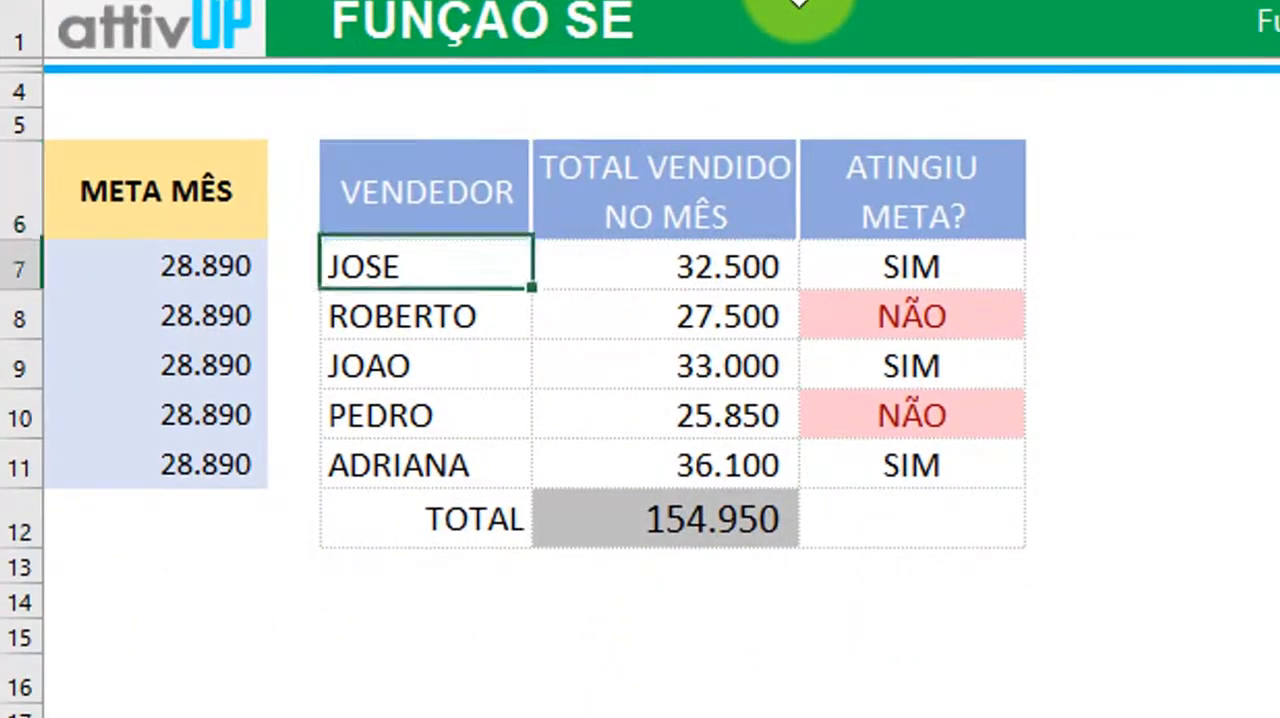
{"action": "key", "text": "Up"}
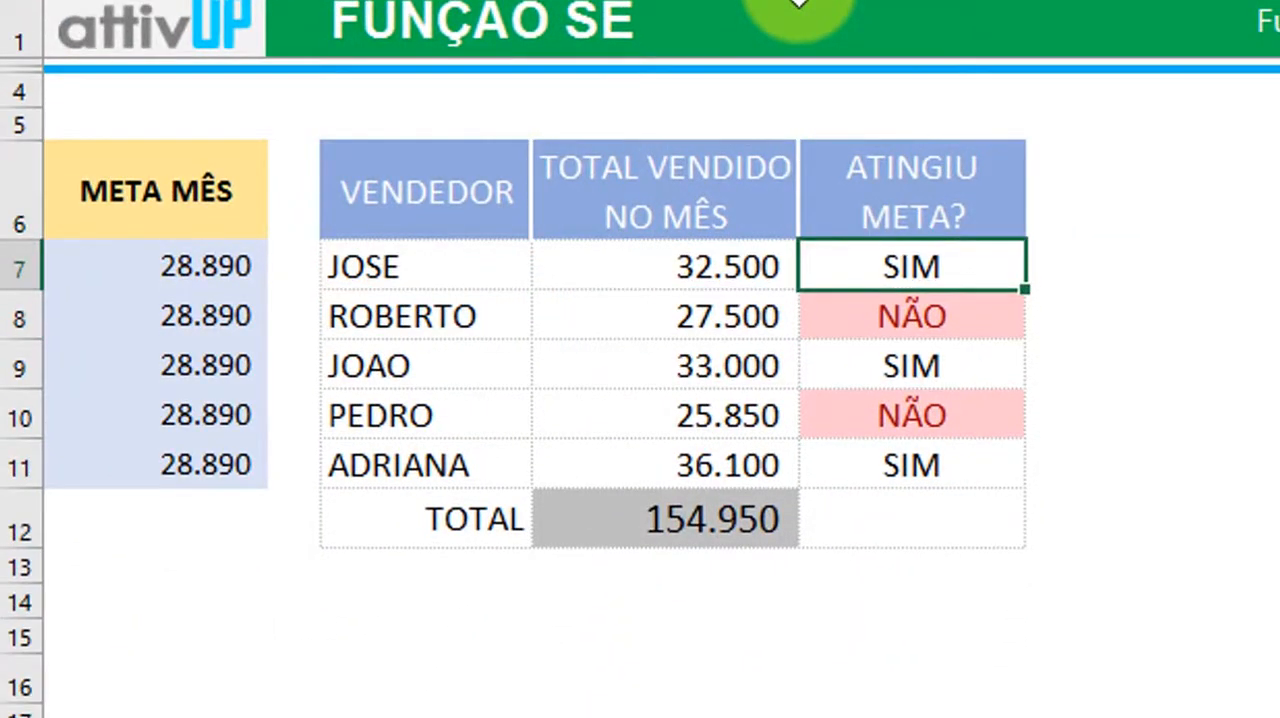
{"action": "key", "text": "Down"}
{"action": "key", "text": "Down"}
{"action": "key", "text": "Down"}
{"action": "key", "text": "Down"}
{"action": "key", "text": "Down"}
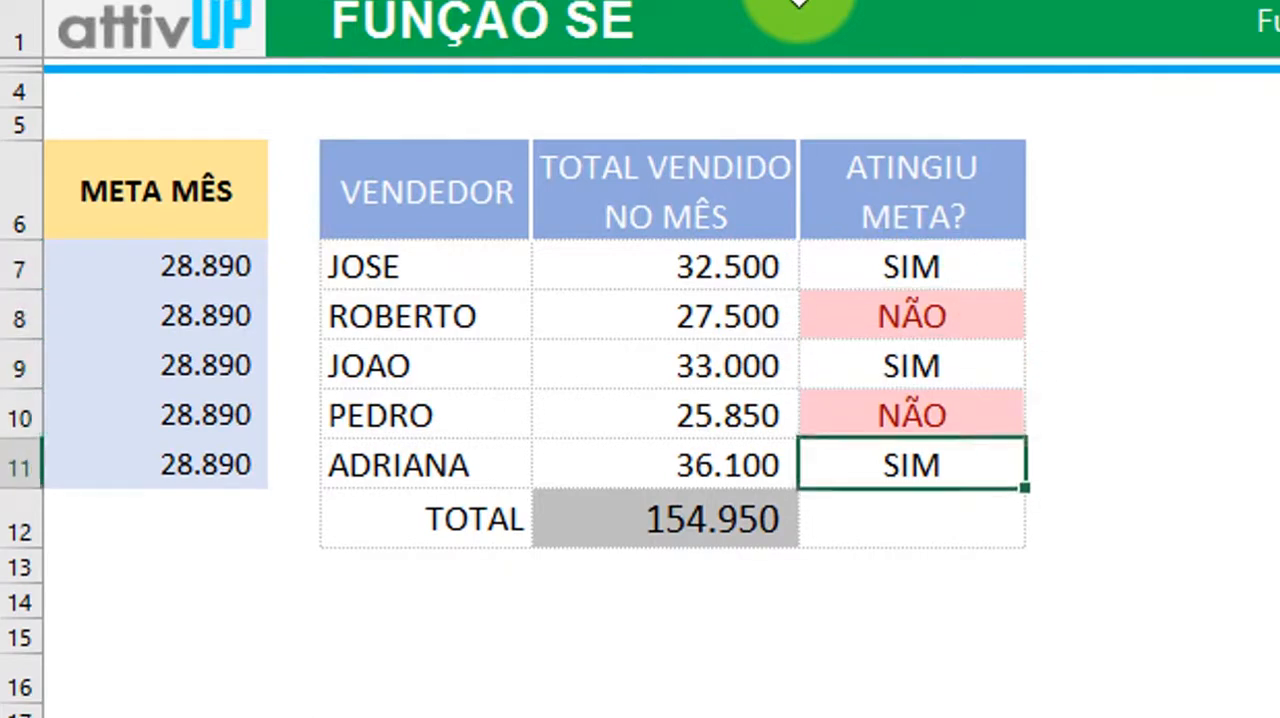
Clear the TOTAL cell E12 and enter =SOMA(E7:E11) to sum the monthly sales
{"action": "key", "text": "Left"}
{"action": "key", "text": "Delete"}
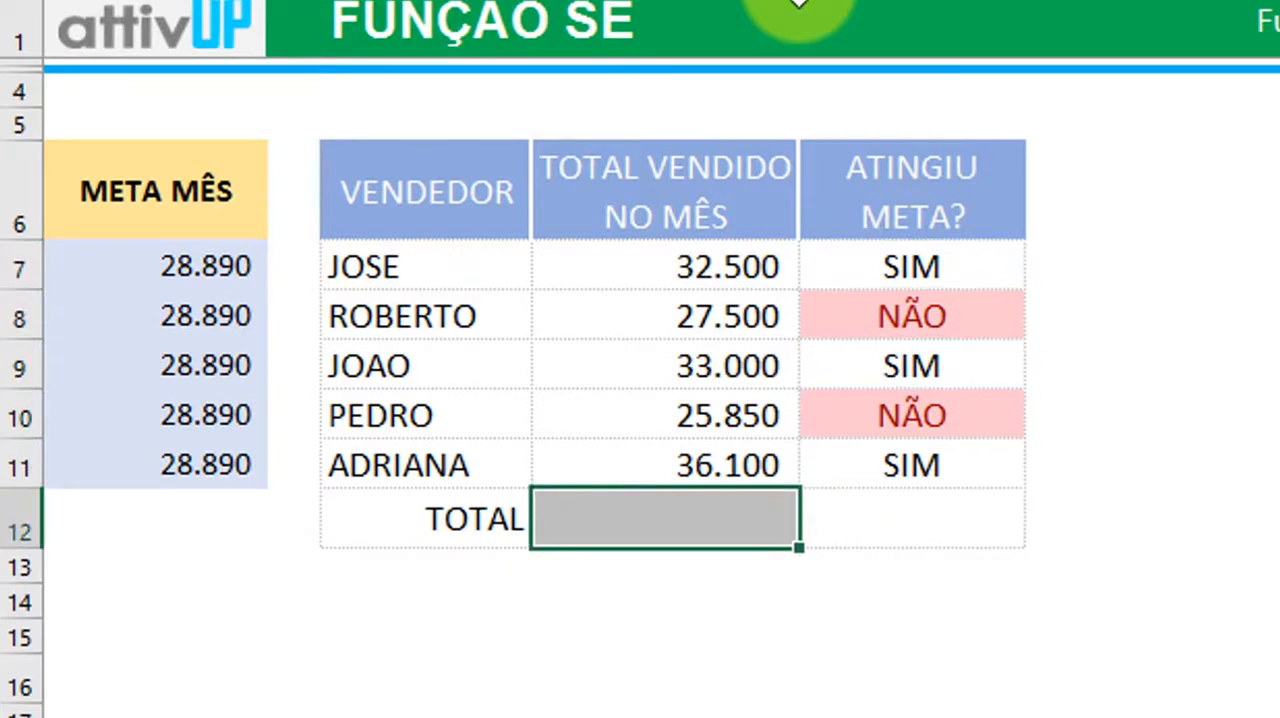
{"action": "type", "text": "=SOMA("}
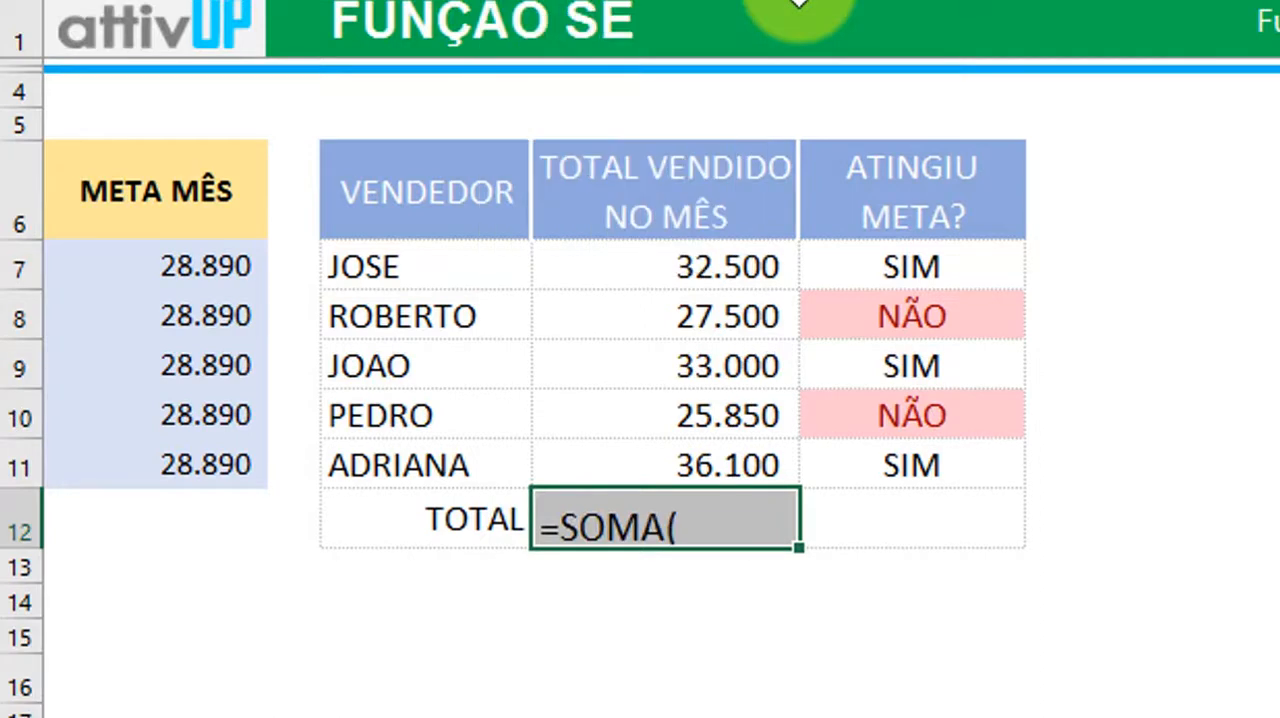
{"action": "key", "text": "Up"}
{"action": "key", "text": "shift+Up"}
{"action": "key", "text": "shift+Up"}
{"action": "key", "text": "shift+Up"}
{"action": "key", "text": "shift+Up"}
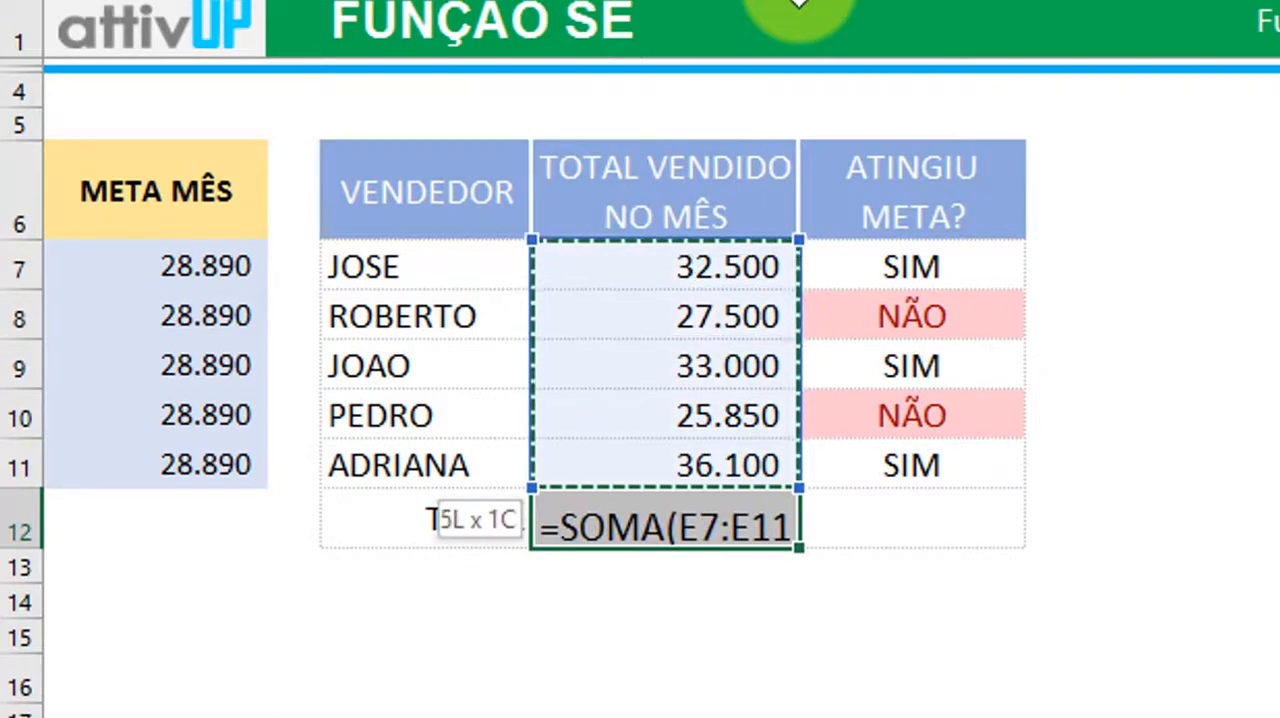
{"action": "type", "text": ")"}
{"action": "key", "text": "Return"}
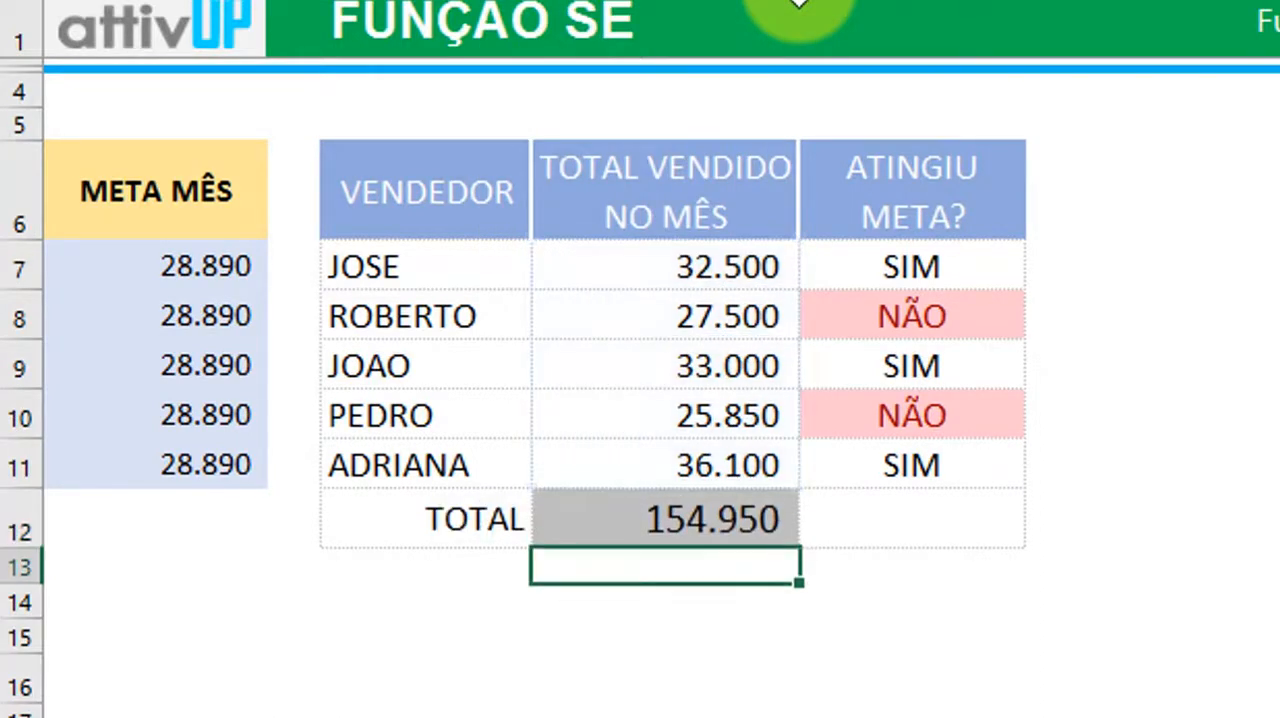
Examine the student grades table below, including the bimester, MÉDIA FINAL and Resultado Final columns
{"action": "key", "text": "Down"}
{"action": "key", "text": "Down"}
{"action": "key", "text": "Down"}
{"action": "key", "text": "Down"}
{"action": "key", "text": "Down"}
{"action": "key", "text": "Down"}
{"action": "key", "text": "Down"}
{"action": "key", "text": "Down"}
{"action": "key", "text": "Down"}
{"action": "key", "text": "Down"}
{"action": "key", "text": "Down"}
{"action": "key", "text": "Down"}
{"action": "key", "text": "Down"}
{"action": "key", "text": "Down"}
{"action": "key", "text": "Down"}
{"action": "key", "text": "Down"}
{"action": "key", "text": "Down"}
{"action": "key", "text": "Down"}
{"action": "key", "text": "Down"}
{"action": "key", "text": "Down"}
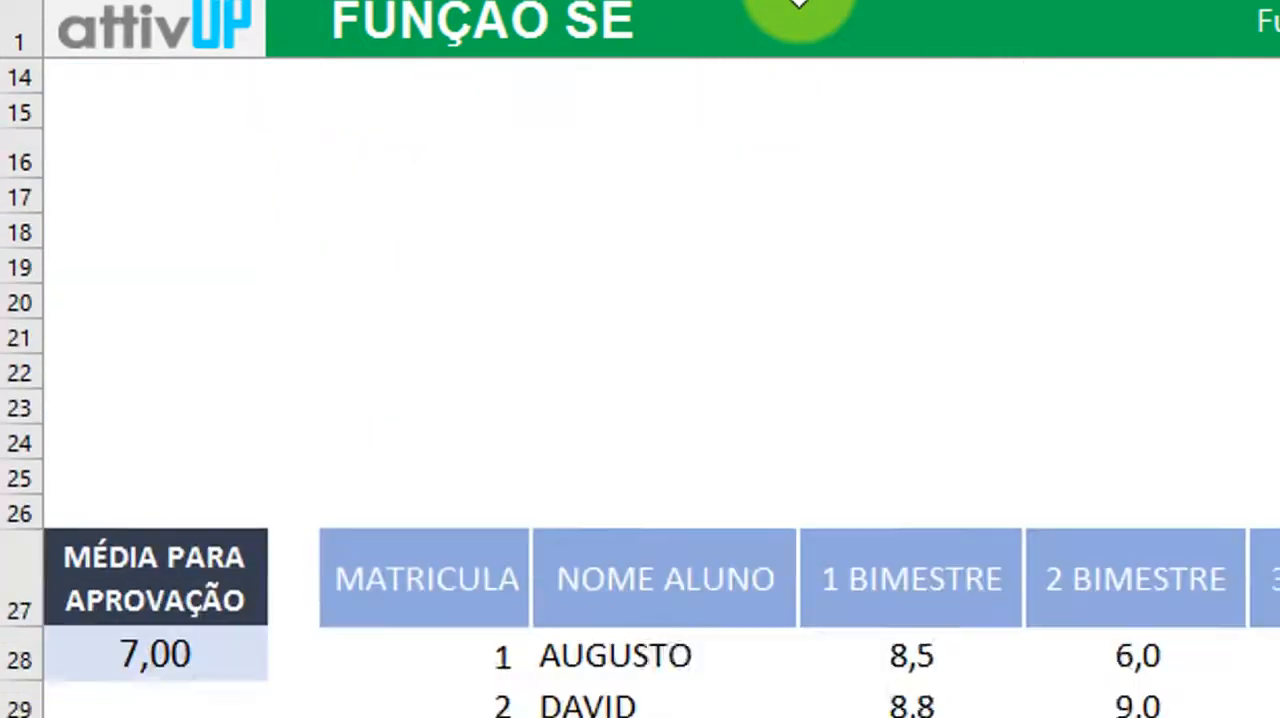
{"action": "key", "text": "Up"}
{"action": "key", "text": "Up"}
{"action": "key", "text": "Up"}
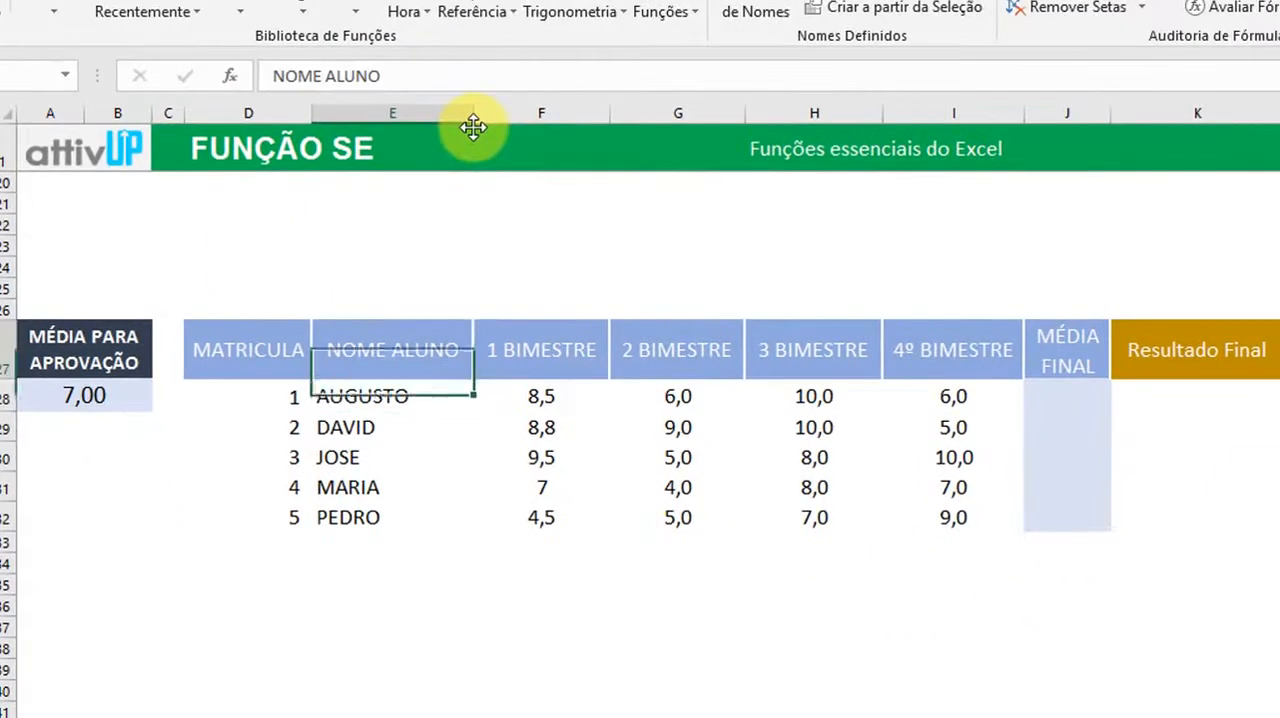
{"action": "key", "text": "Down"}
{"action": "key", "text": "Down"}
{"action": "key", "text": "Right"}
{"action": "key", "text": "Right"}
{"action": "key", "text": "Up"}
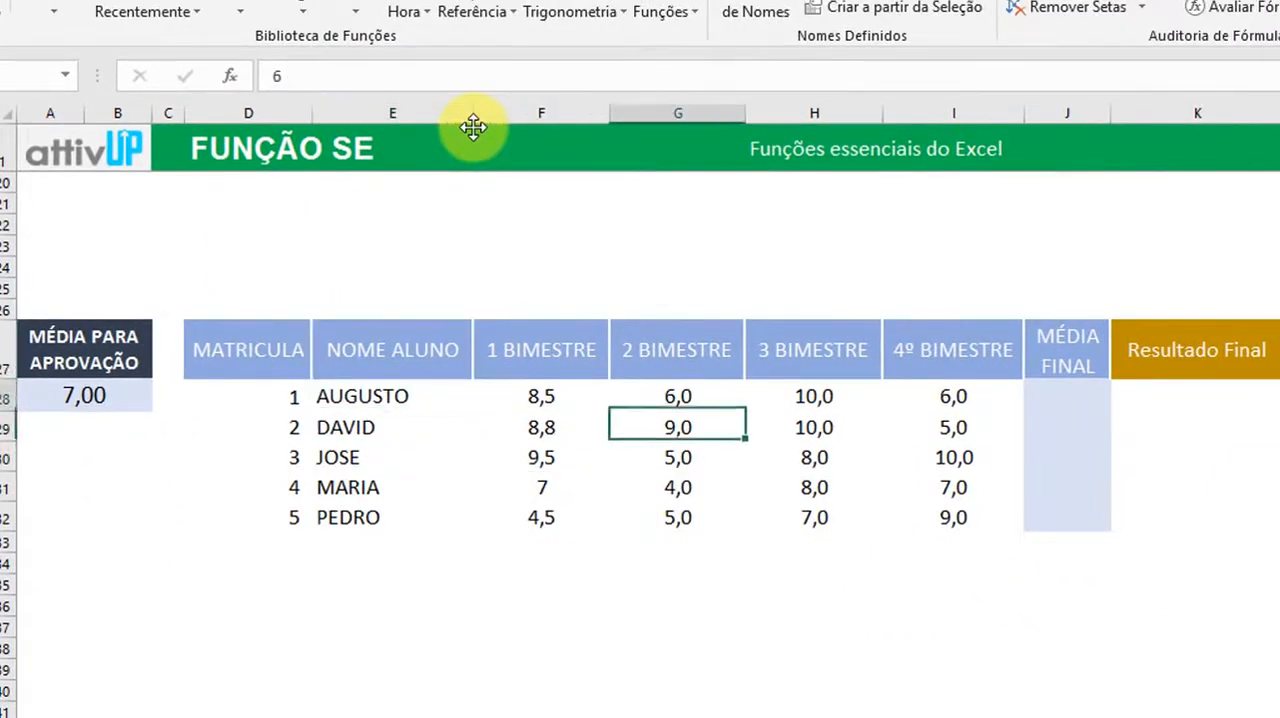
{"action": "key", "text": "Left"}
{"action": "key", "text": "Down"}
{"action": "key", "text": "Down"}
{"action": "key", "text": "Down"}
{"action": "key", "text": "Right"}
{"action": "key", "text": "Up"}
{"action": "key", "text": "Up"}
{"action": "key", "text": "Up"}
{"action": "key", "text": "Up"}
{"action": "key", "text": "Right"}
{"action": "key", "text": "Right"}
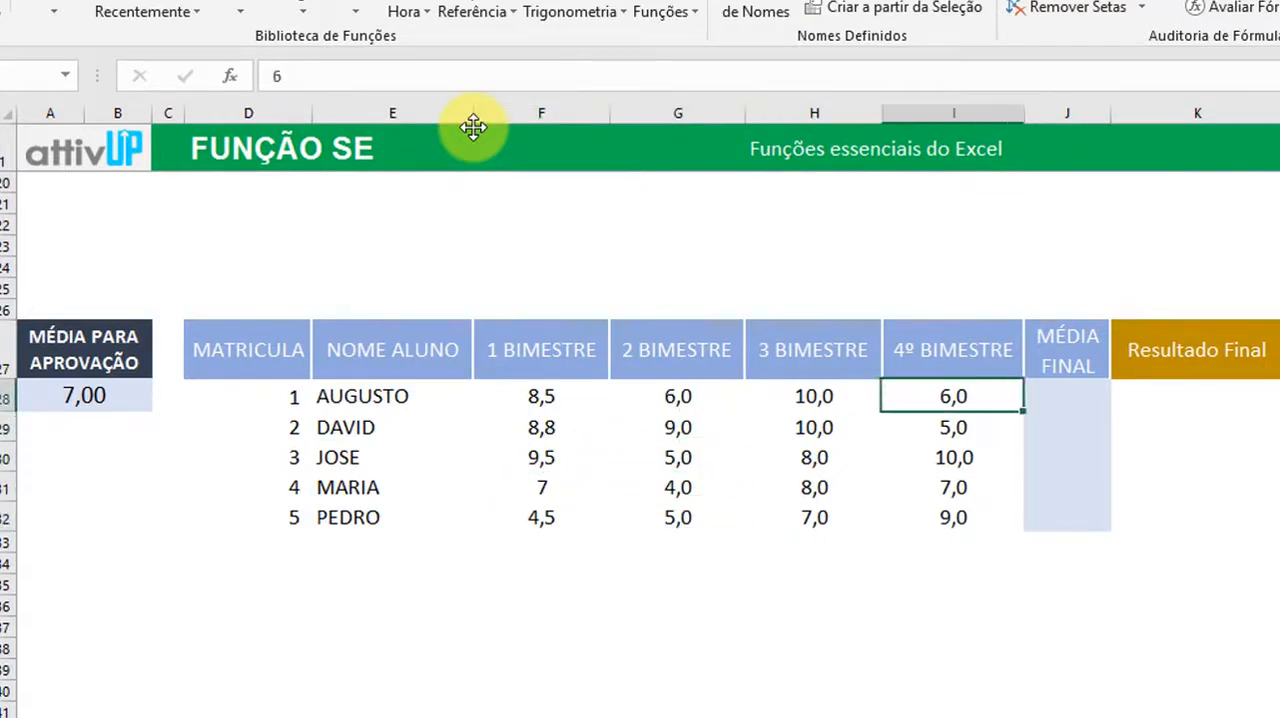
{"action": "key", "text": "Down"}
{"action": "key", "text": "Right"}
{"action": "key", "text": "Up"}
{"action": "key", "text": "Up"}
{"action": "key", "text": "Right"}
{"action": "key", "text": "Down"}
{"action": "key", "text": "Down"}
{"action": "key", "text": "Up"}
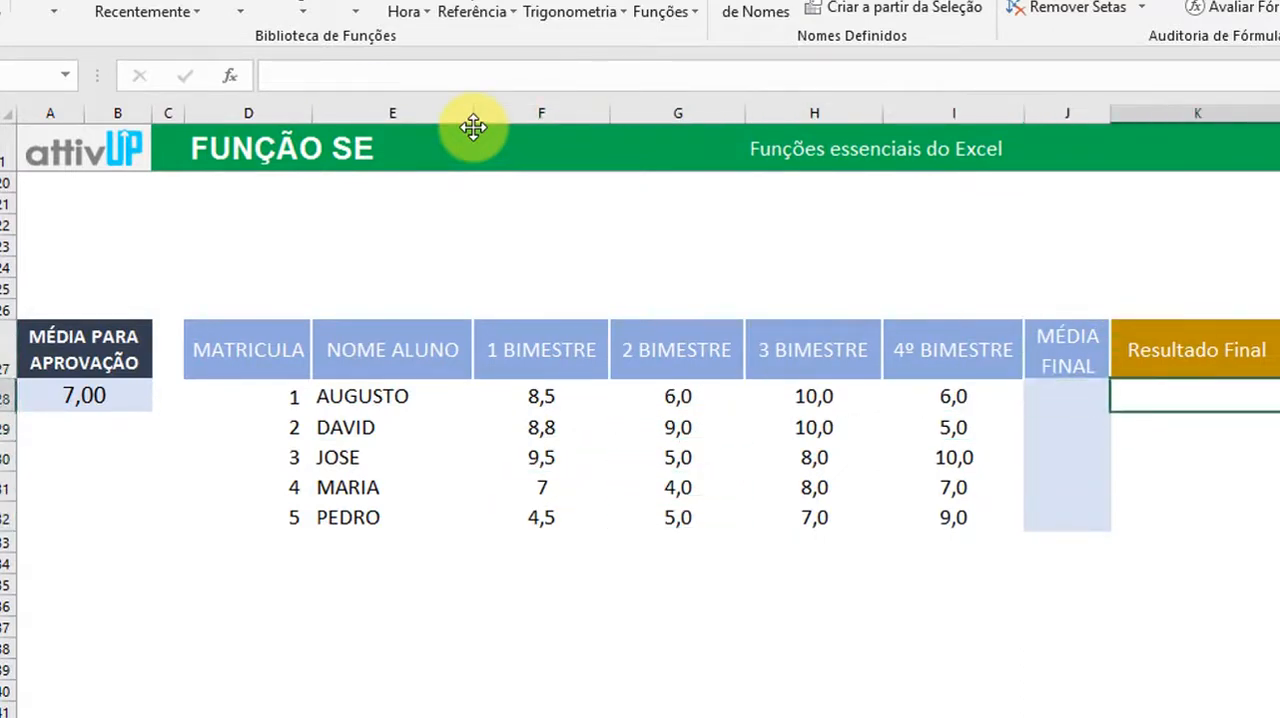
{"action": "key", "text": "Left"}
{"action": "key", "text": "Left"}
{"action": "key", "text": "Left"}
{"action": "key", "text": "Left"}
{"action": "key", "text": "Left"}
{"action": "key", "text": "Left"}
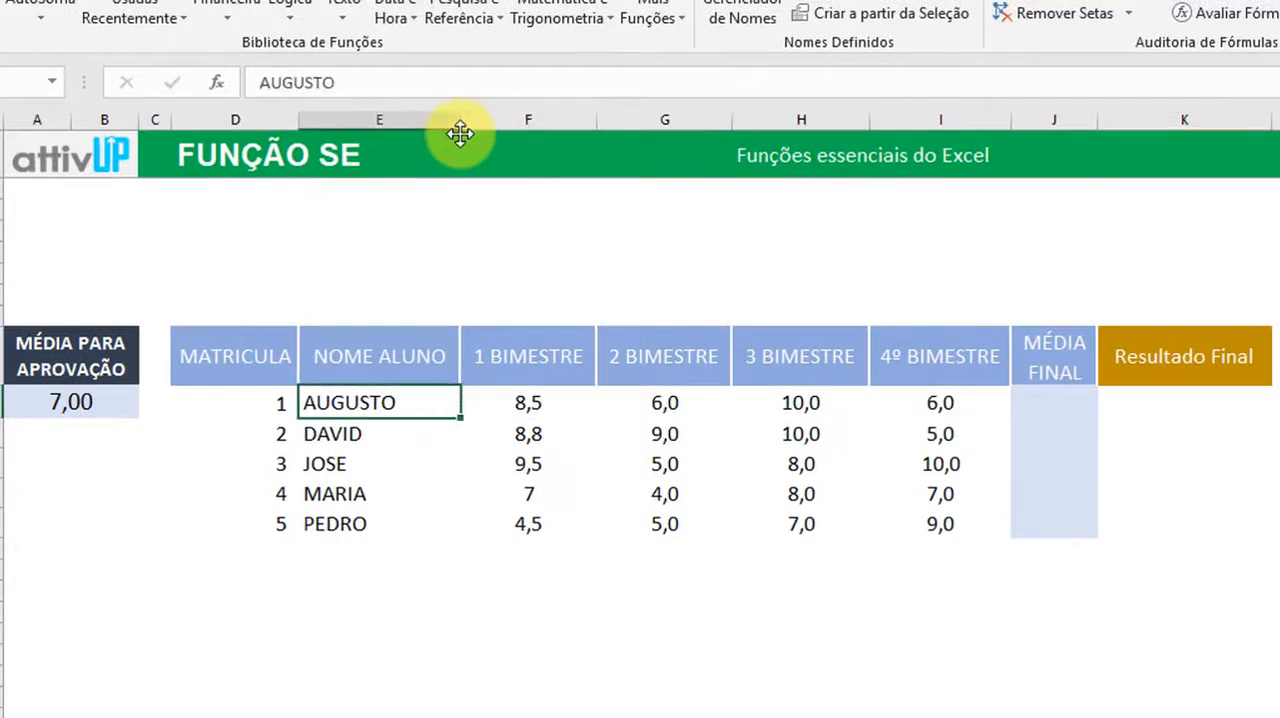
Enter =MÉDIA(F28:I28) in J28 to average the first student's four bimester grades
{"action": "key", "text": "Right"}
{"action": "key", "text": "Right"}
{"action": "key", "text": "Right"}
{"action": "key", "text": "Right"}
{"action": "key", "text": "Right"}
{"action": "key", "text": "Up"}
{"action": "key", "text": "Left"}
{"action": "key", "text": "Right"}
{"action": "key", "text": "Down"}
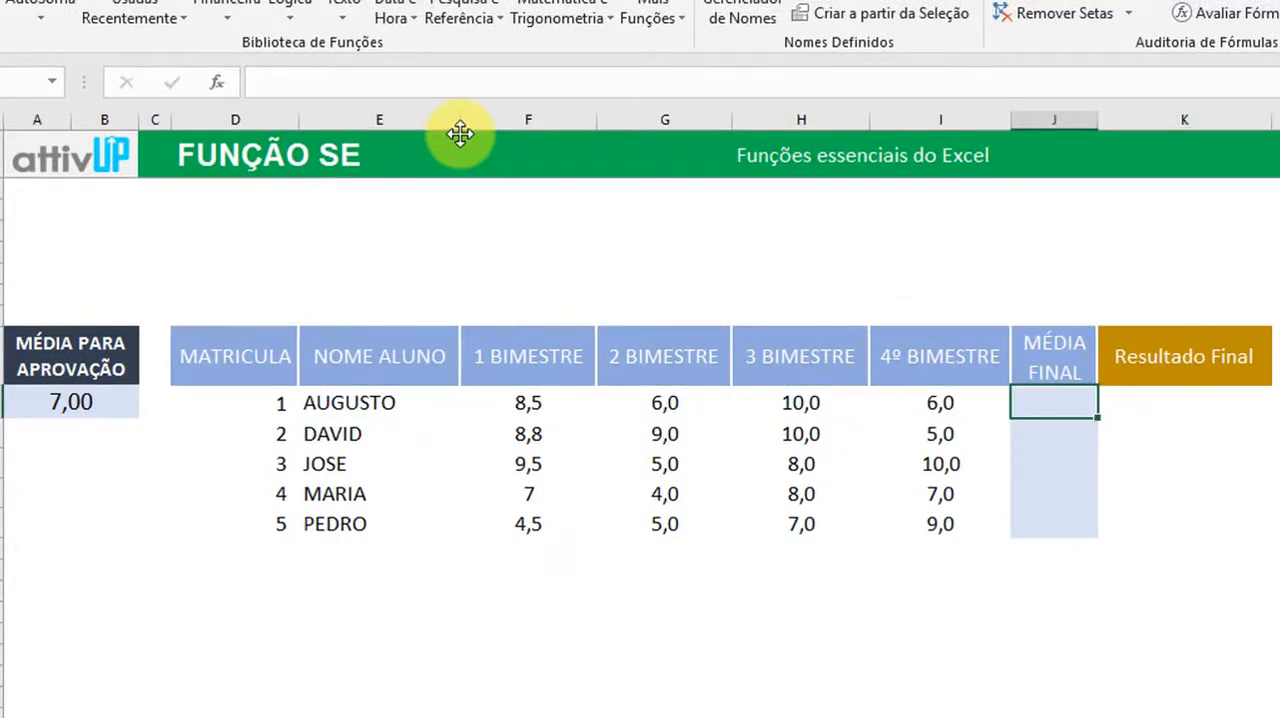
{"action": "type", "text": "=MÉ"}
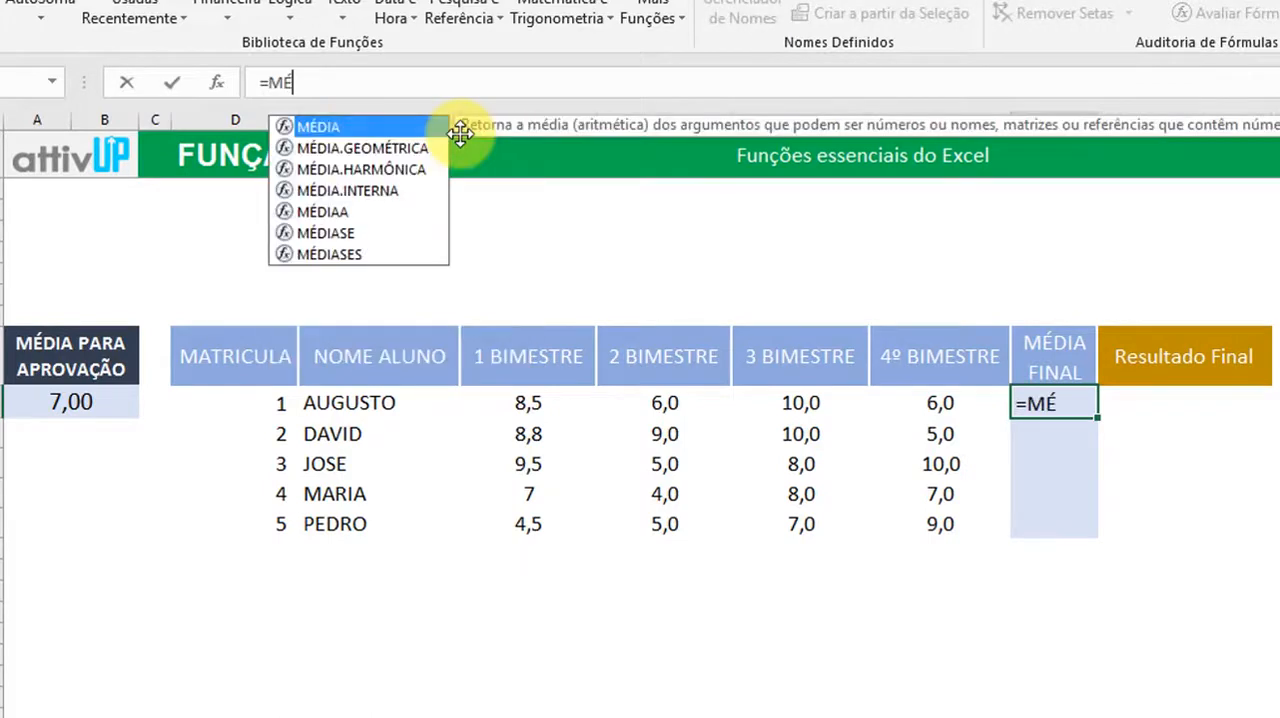
{"action": "type", "text": "DIA("}
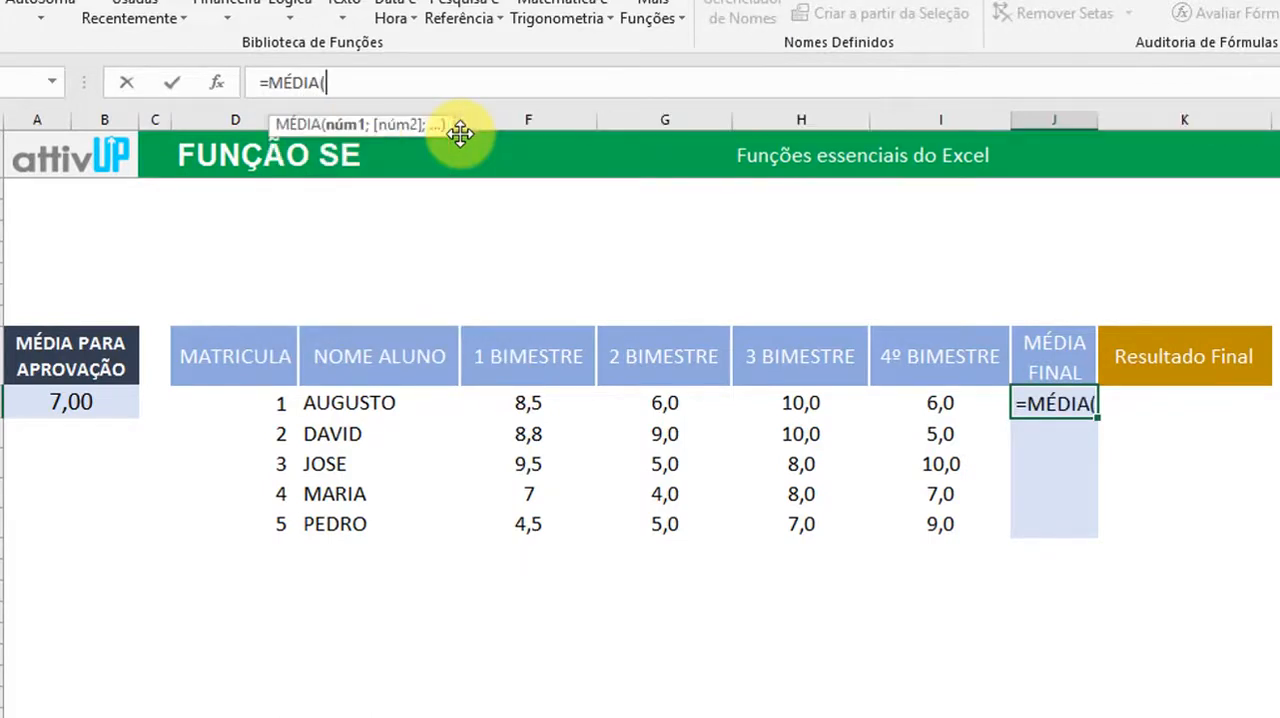
{"action": "left_click_drag", "start_coordinate": [560, 400], "coordinate": [955, 401]}
{"action": "type", "text": ")"}
{"action": "key", "text": "Return"}
Copy the J28 average formula into J29 through J32 for the other students, and end on cell K28
{"action": "key", "text": "Up"}
{"action": "key", "text": "ctrl+c"}
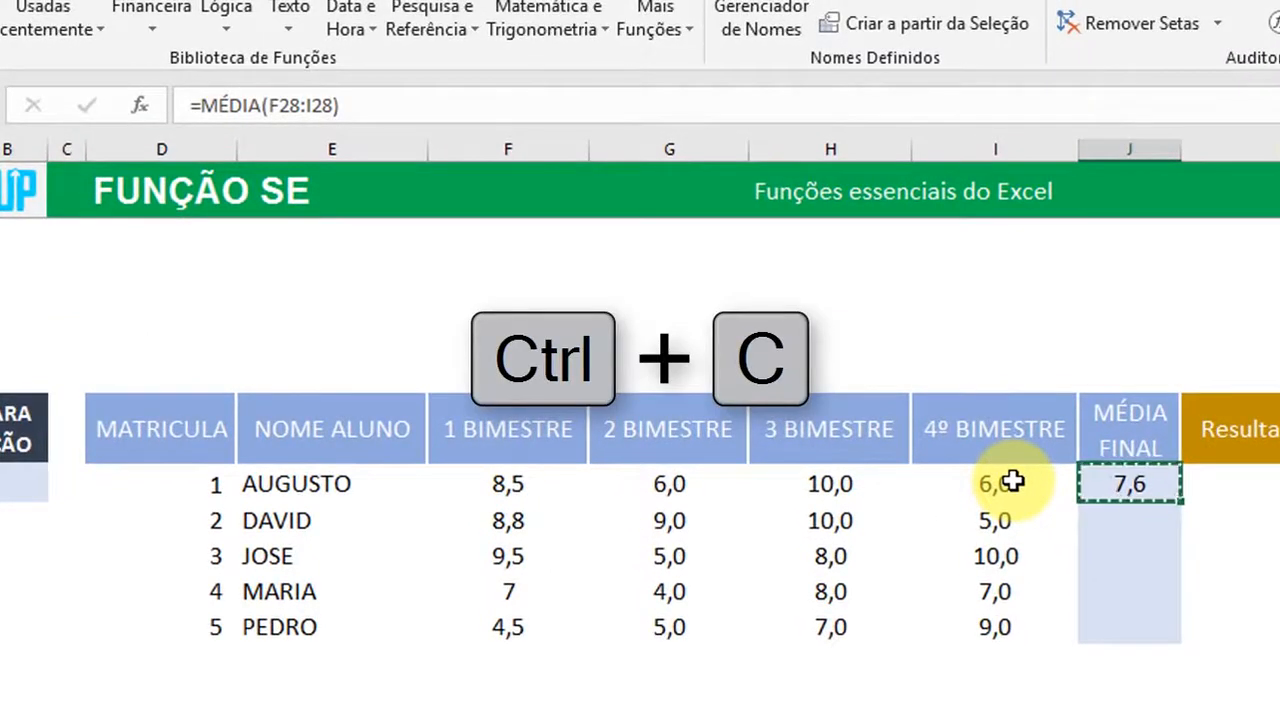
{"action": "key", "text": "Down"}
{"action": "key", "text": "ctrl+v"}
{"action": "key", "text": "Down"}
{"action": "key", "text": "ctrl+v"}
{"action": "key", "text": "Down"}
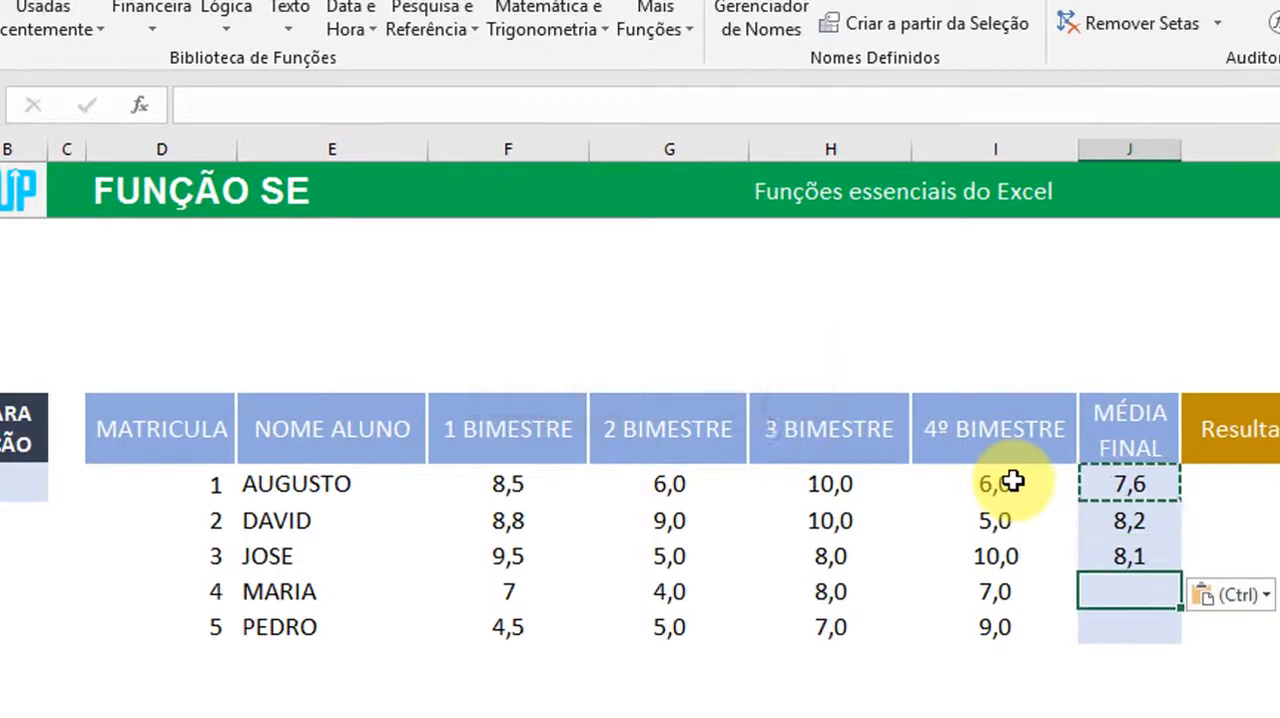
{"action": "key", "text": "ctrl+v"}
{"action": "key", "text": "Down"}
{"action": "key", "text": "ctrl+v"}
{"action": "key", "text": "Up"}
{"action": "key", "text": "Up"}
{"action": "key", "text": "Up"}
{"action": "key", "text": "Up"}
{"action": "key", "text": "Right"}
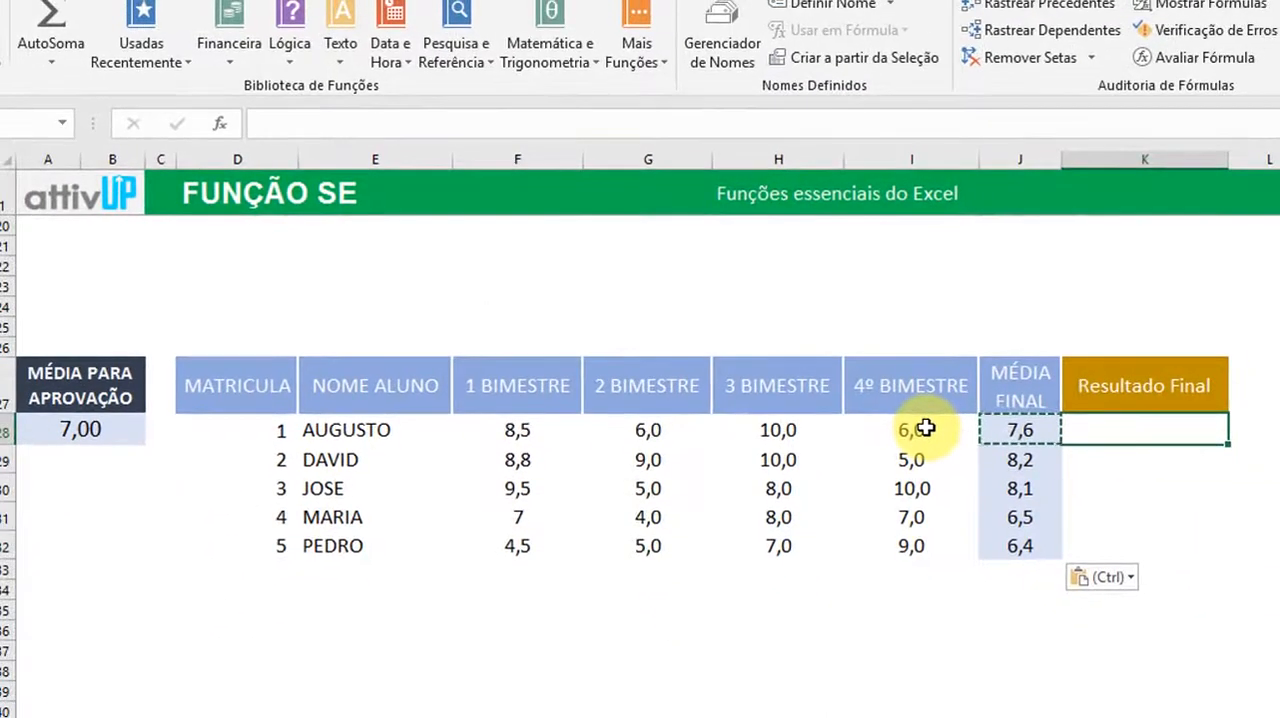
{"action": "key", "text": "Escape"}
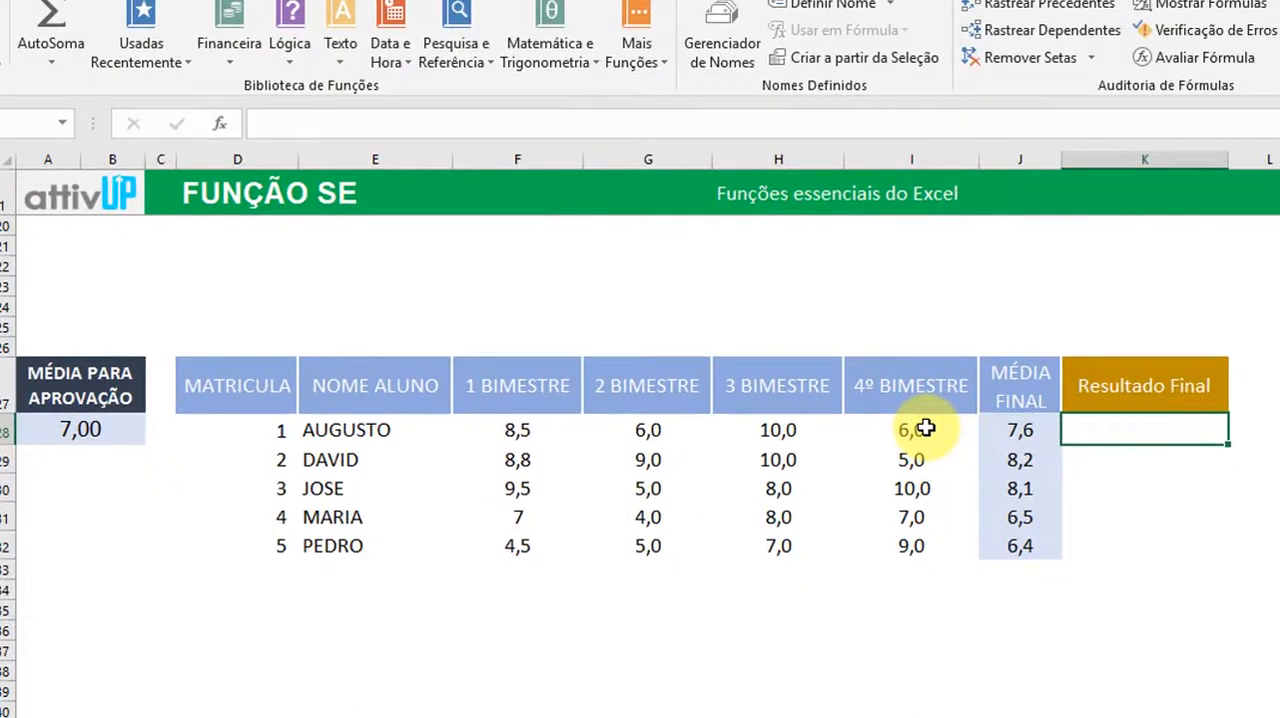
Try 8 and 10 as the passing average under MÉDIA PARA APROVAÇÃO
{"action": "left_click", "coordinate": [86, 386]}
{"action": "left_click", "coordinate": [83, 432]}
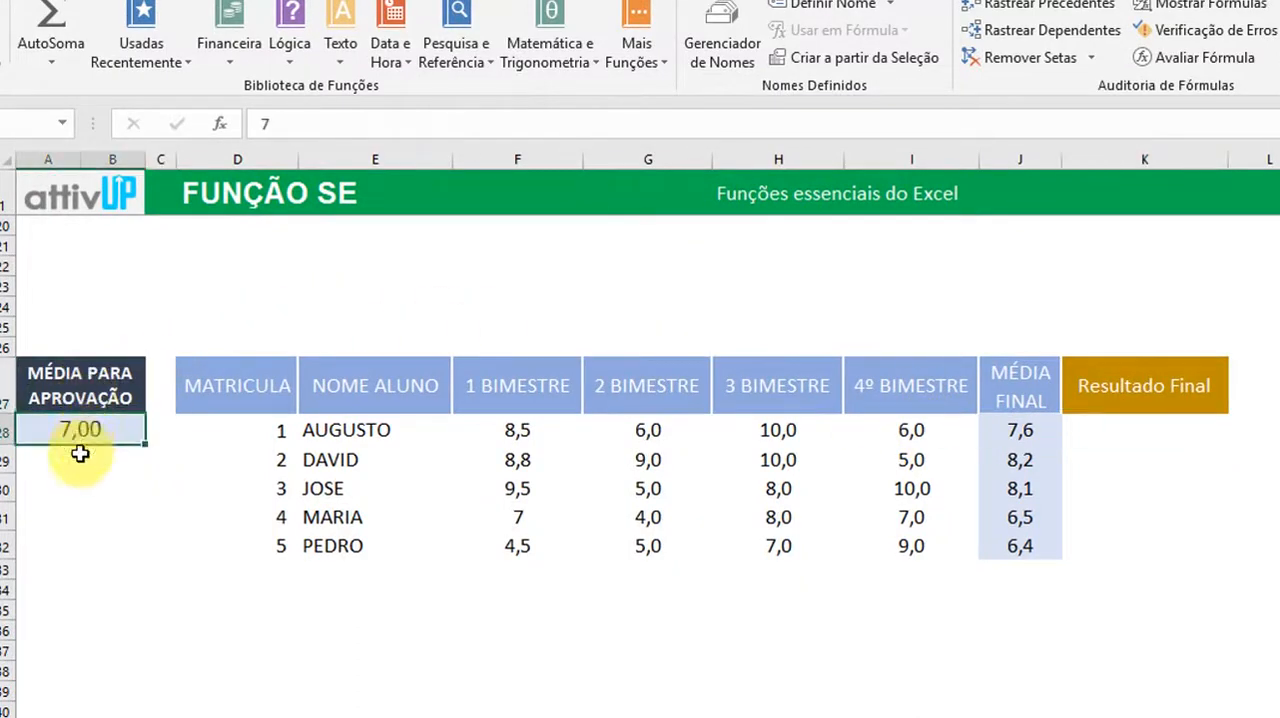
{"action": "type", "text": "8"}
{"action": "key", "text": "Escape"}
{"action": "key", "text": "Right"}
{"action": "key", "text": "Right"}
{"action": "key", "text": "Right"}
{"action": "key", "text": "Right"}
{"action": "key", "text": "Right"}
{"action": "key", "text": "Right"}
{"action": "key", "text": "Right"}
{"action": "key", "text": "Right"}
{"action": "key", "text": "Left"}
{"action": "key", "text": "Left"}
{"action": "key", "text": "Left"}
{"action": "key", "text": "Left"}
{"action": "key", "text": "Left"}
{"action": "key", "text": "Left"}
{"action": "key", "text": "Left"}
{"action": "key", "text": "Left"}
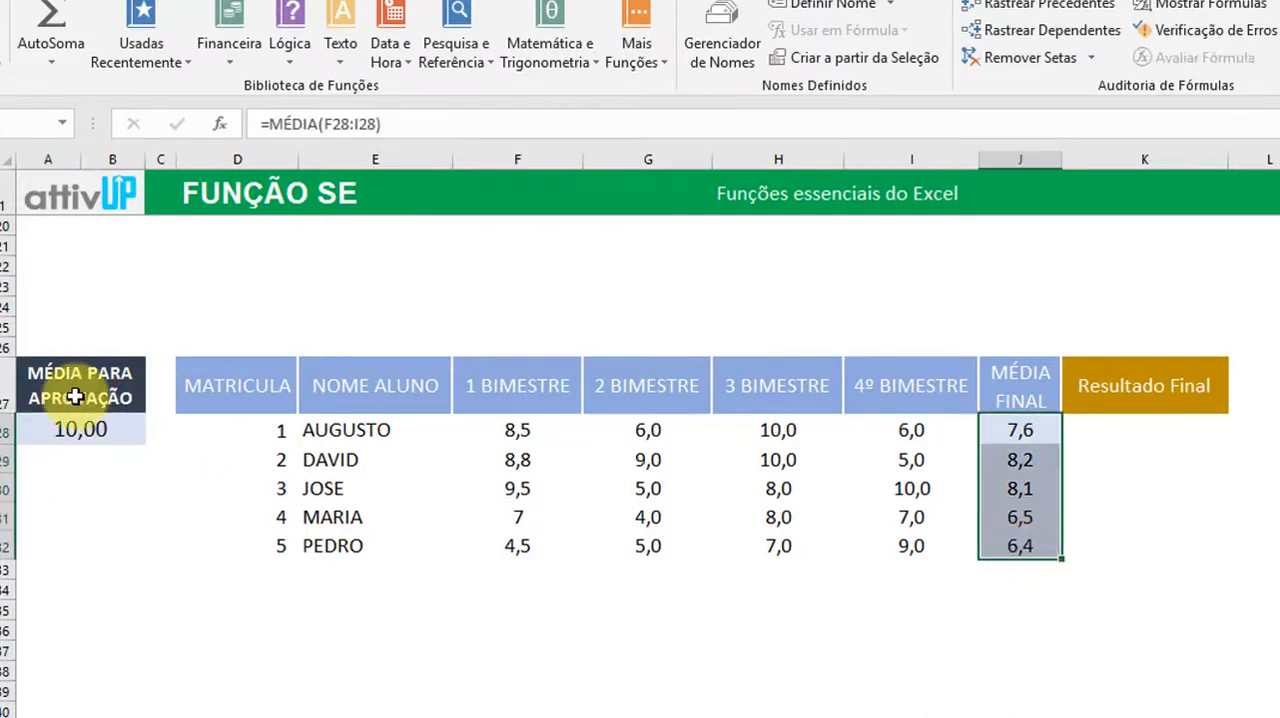
{"action": "left_click", "coordinate": [71, 424]}
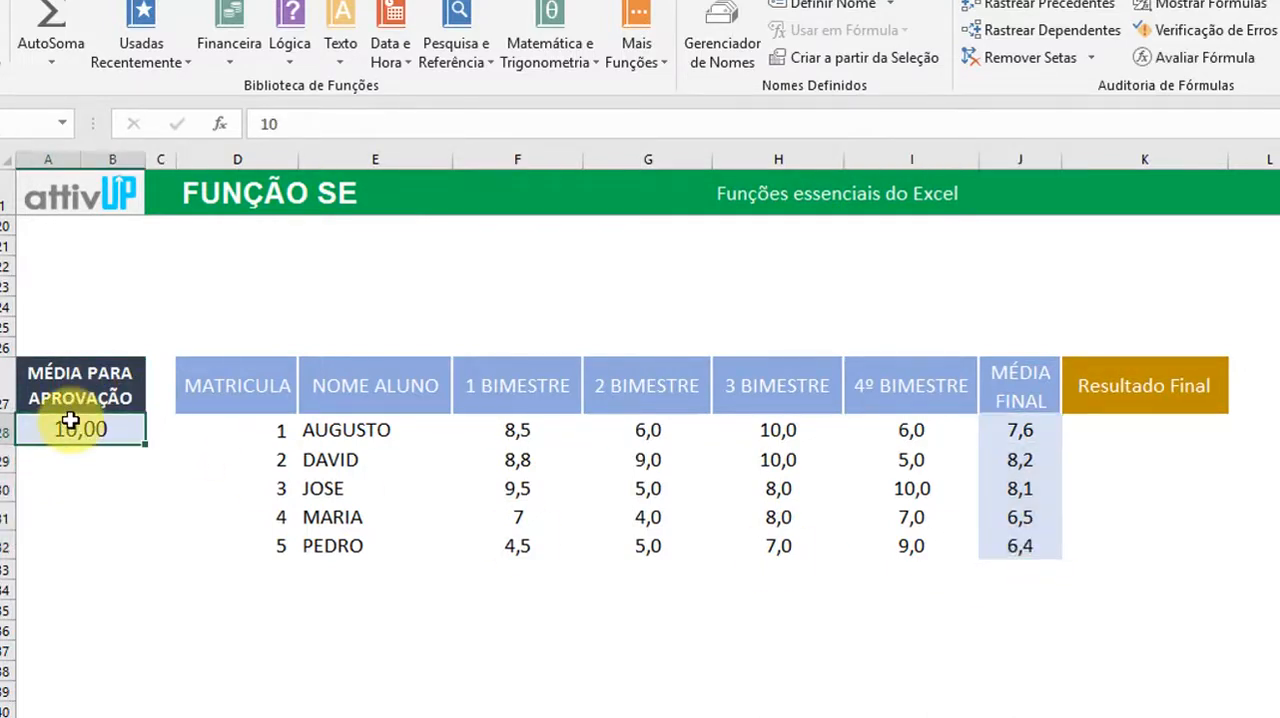
Set the passing average under MÉDIA PARA APROVAÇÃO to 7 and compare it with the first student's MÉDIA FINAL
{"action": "type", "text": "7"}
{"action": "key", "text": "Right"}
{"action": "key", "text": "Right"}
{"action": "key", "text": "Right"}
{"action": "key", "text": "Right"}
{"action": "key", "text": "Right"}
{"action": "key", "text": "Right"}
{"action": "key", "text": "Right"}
{"action": "key", "text": "Right"}
{"action": "key", "text": "Right"}
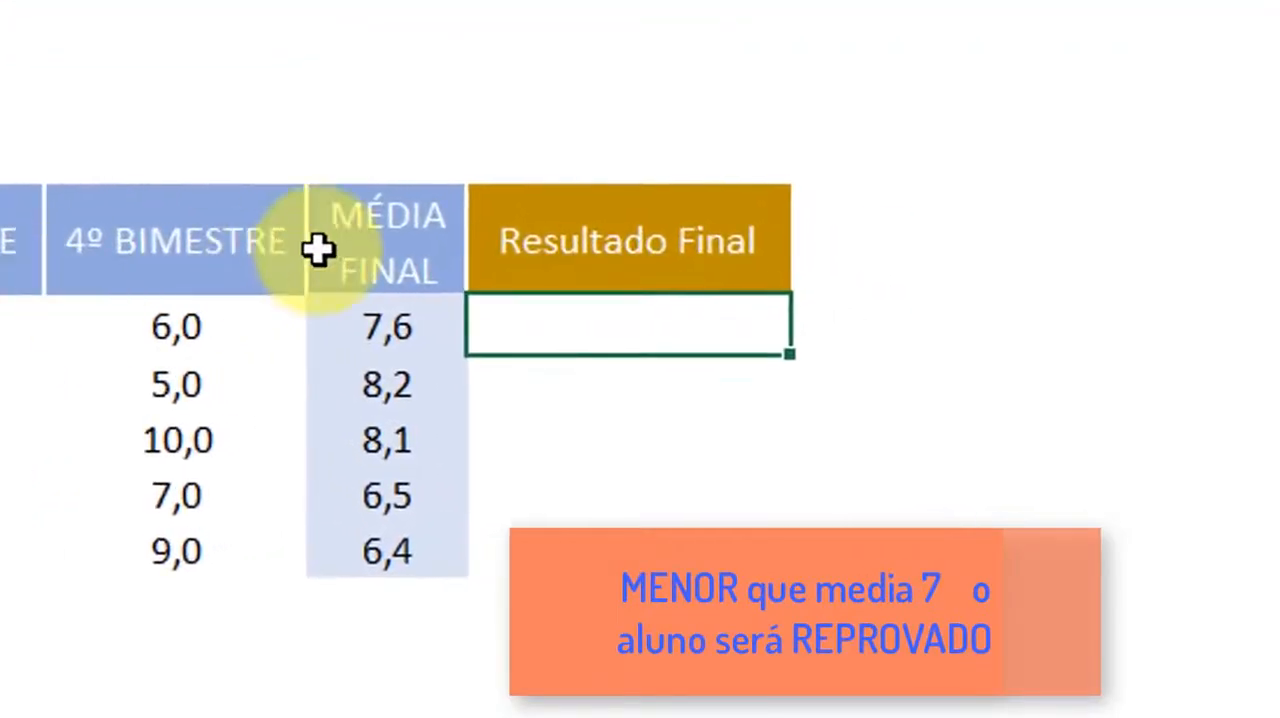
{"action": "left_click", "coordinate": [388, 328]}
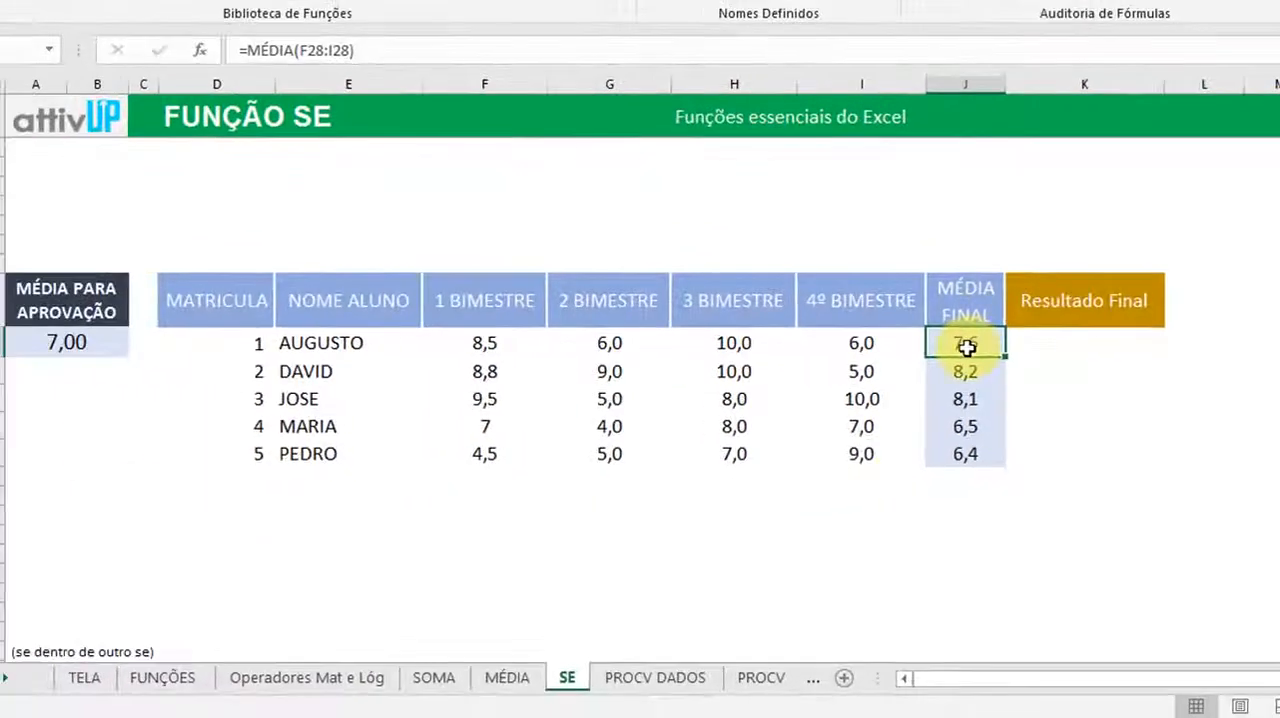
{"action": "left_click", "coordinate": [93, 337]}
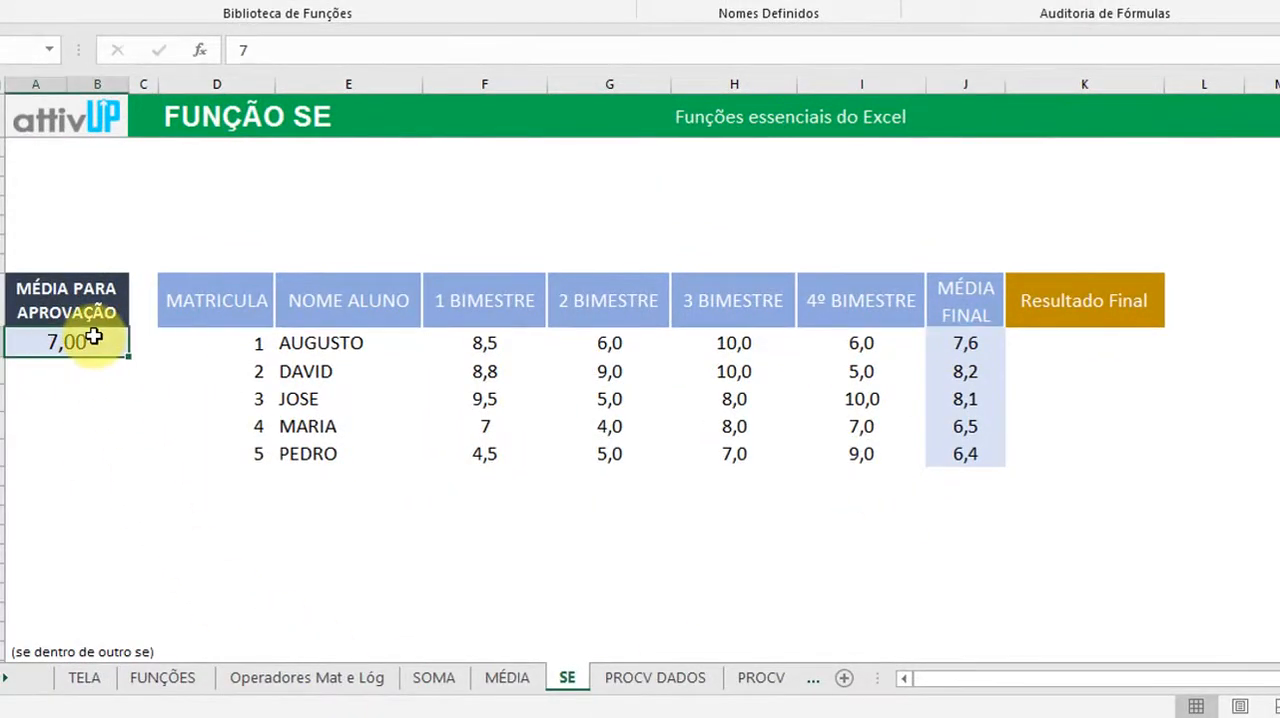
Start an SE formula in K28 with the logical test J28>A28, comparing the first student's average with the passing average
{"action": "left_click", "coordinate": [1047, 344]}
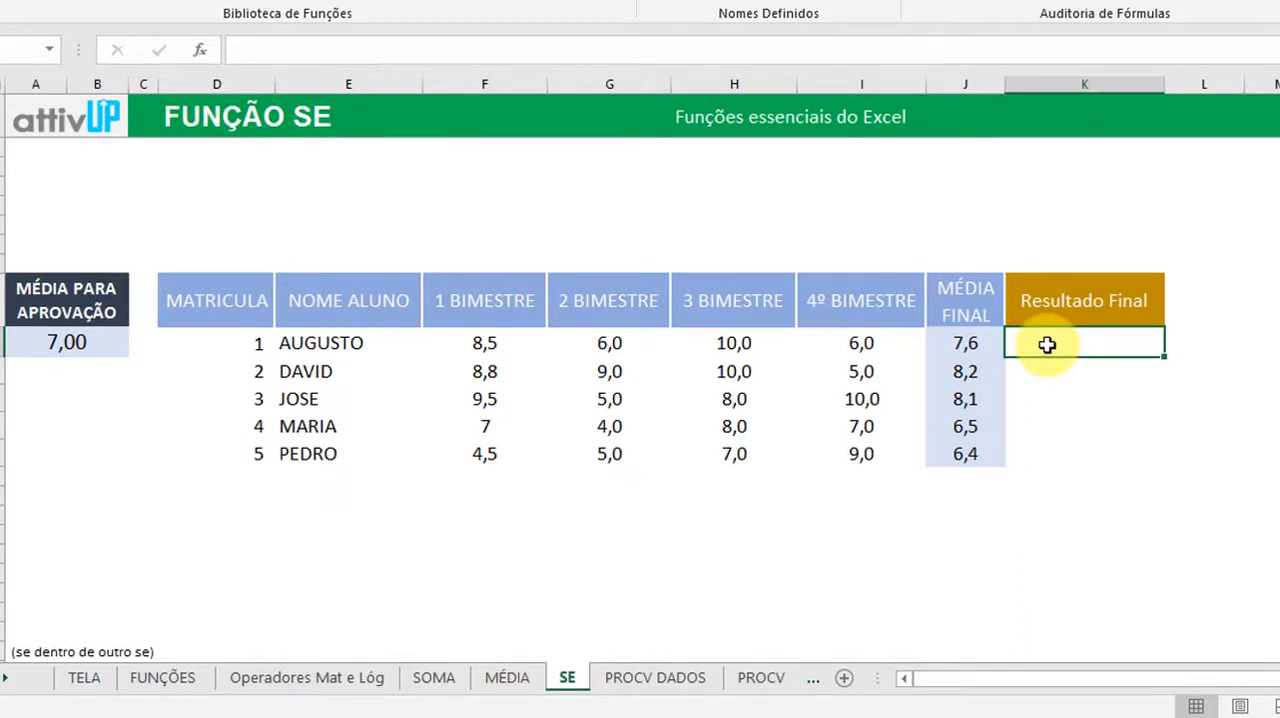
{"action": "type", "text": "="}
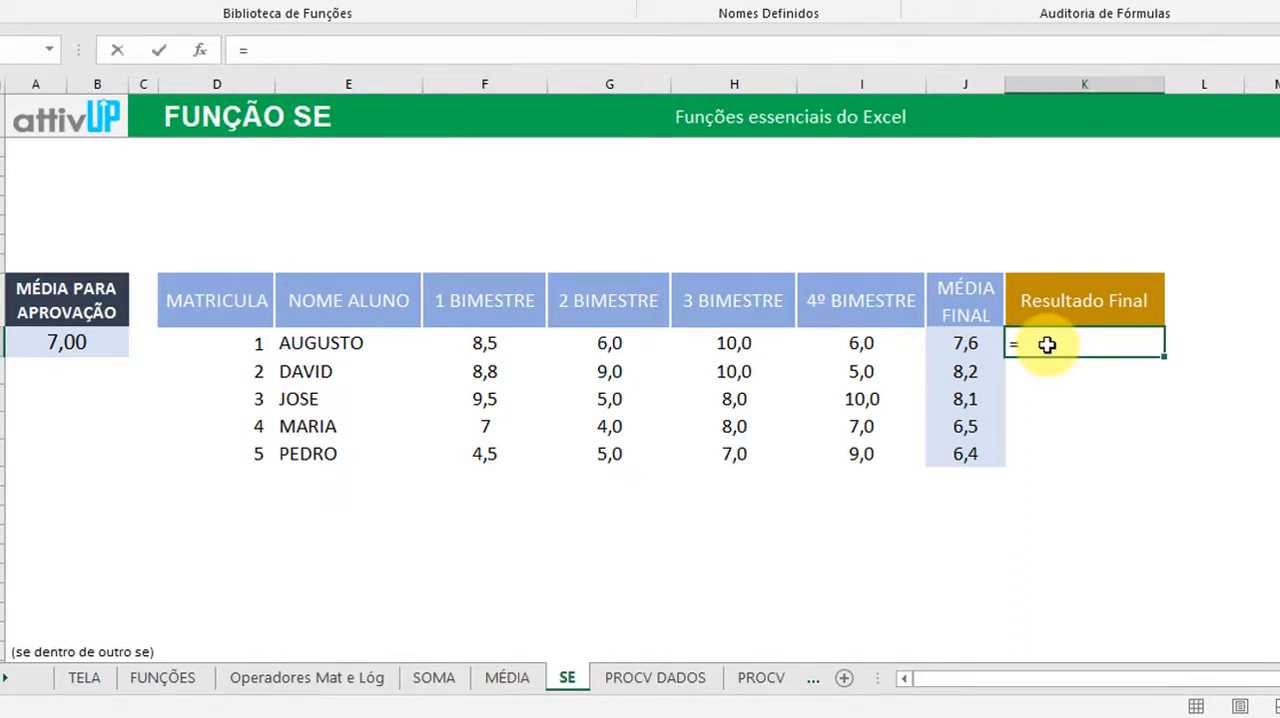
{"action": "type", "text": "SE"}
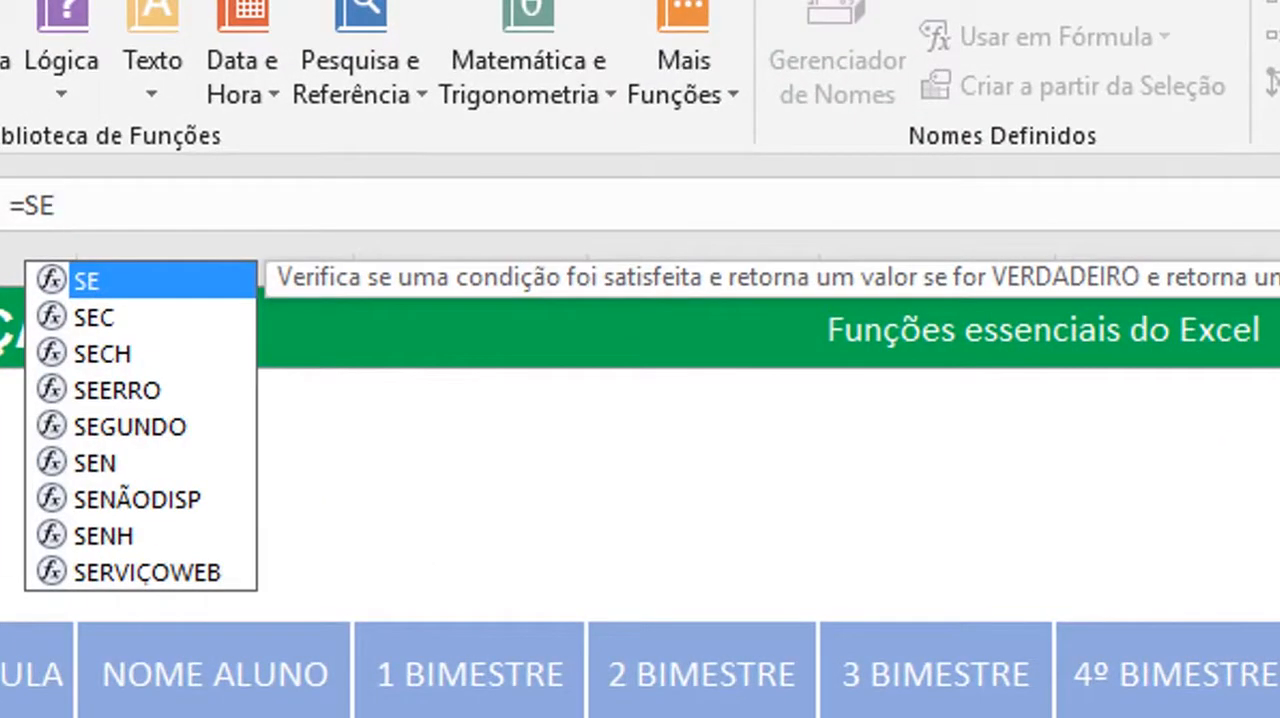
{"action": "type", "text": "("}
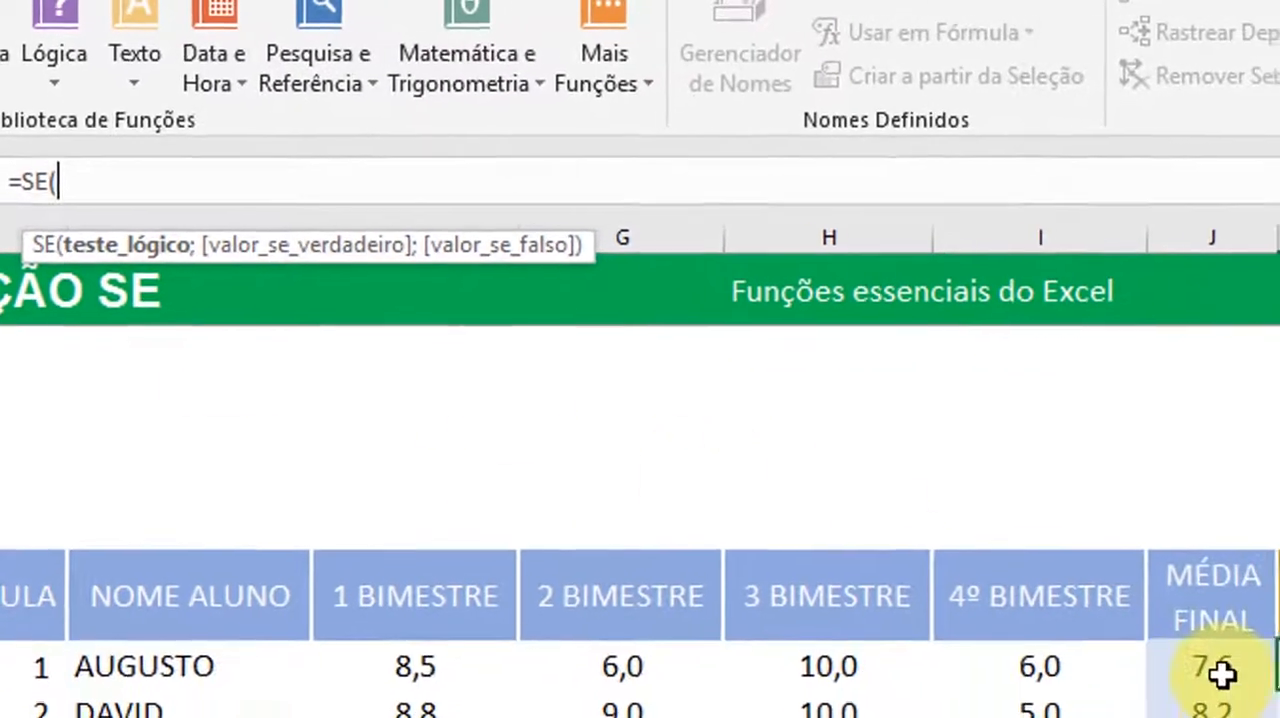
{"action": "left_click", "coordinate": [1218, 672]}
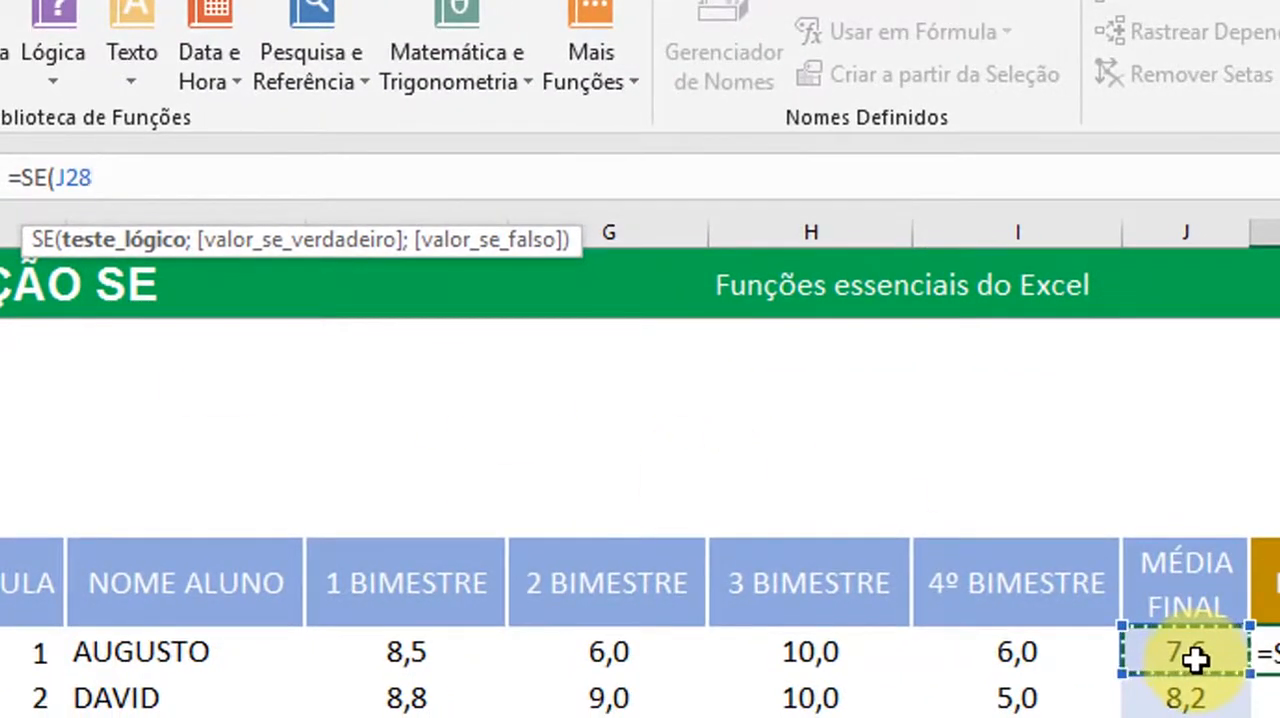
{"action": "type", "text": ">"}
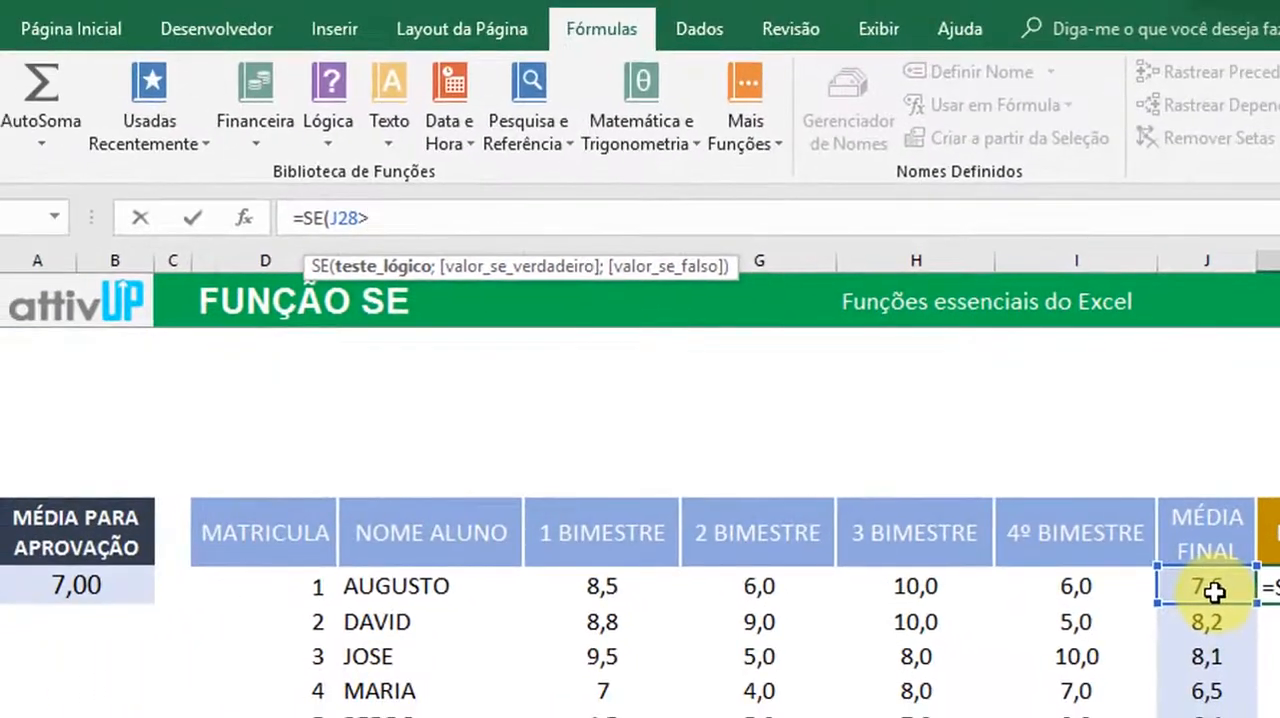
{"action": "left_click", "coordinate": [90, 582]}
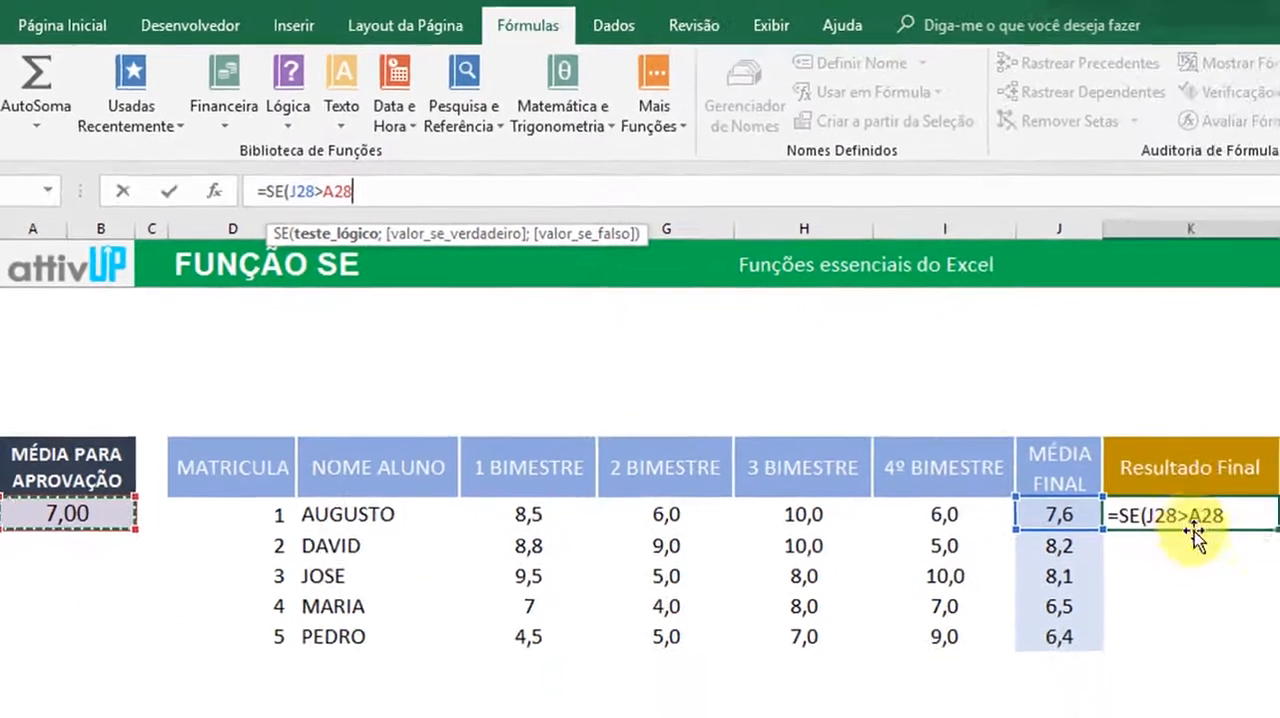
{"action": "left_click", "coordinate": [35, 560]}
{"action": "left_click", "coordinate": [35, 548]}
{"action": "left_click", "coordinate": [36, 509]}
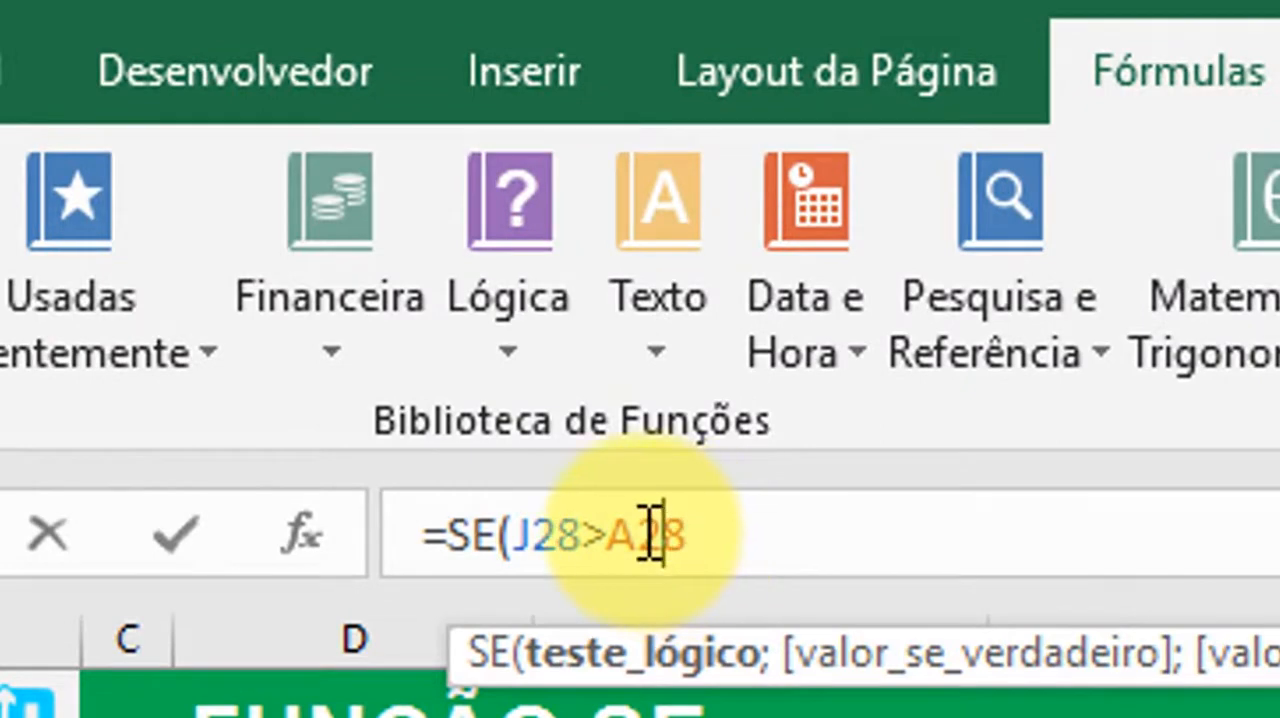
Make the passing-average reference in the logical test absolute as $A$28
{"action": "left_click", "coordinate": [641, 537]}
{"action": "key", "text": "F4"}
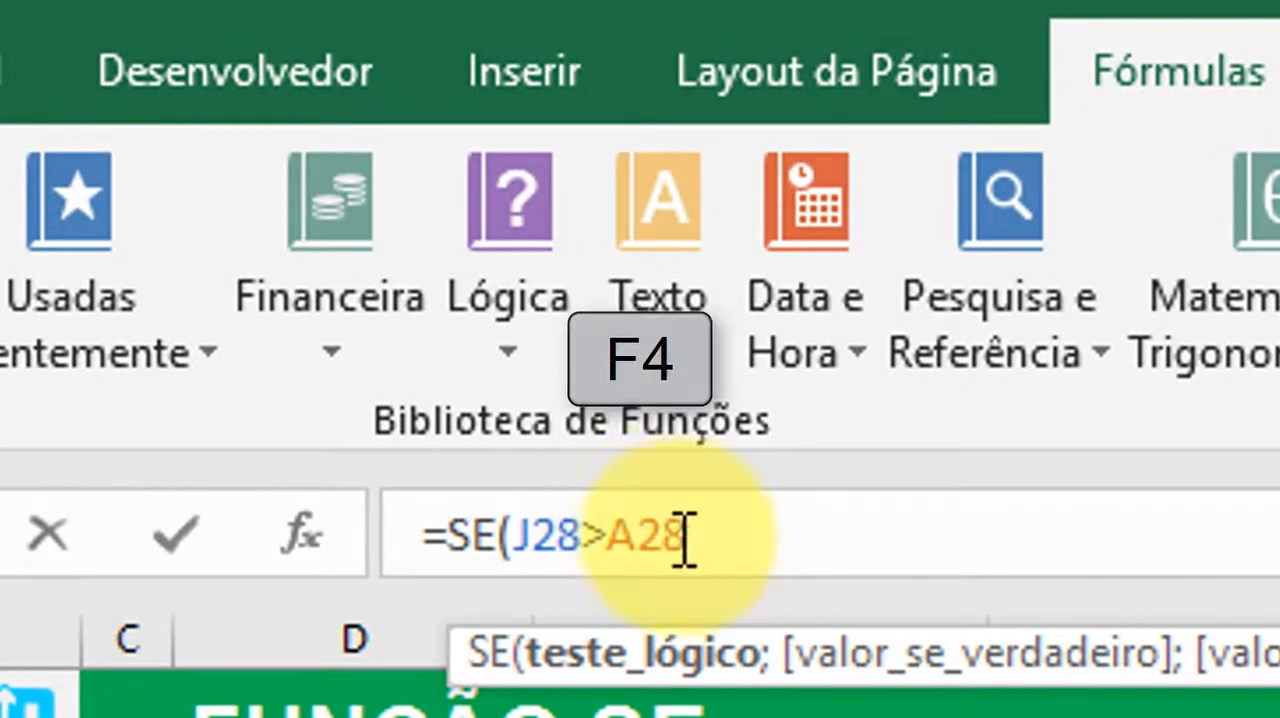
{"action": "key", "text": "F4"}
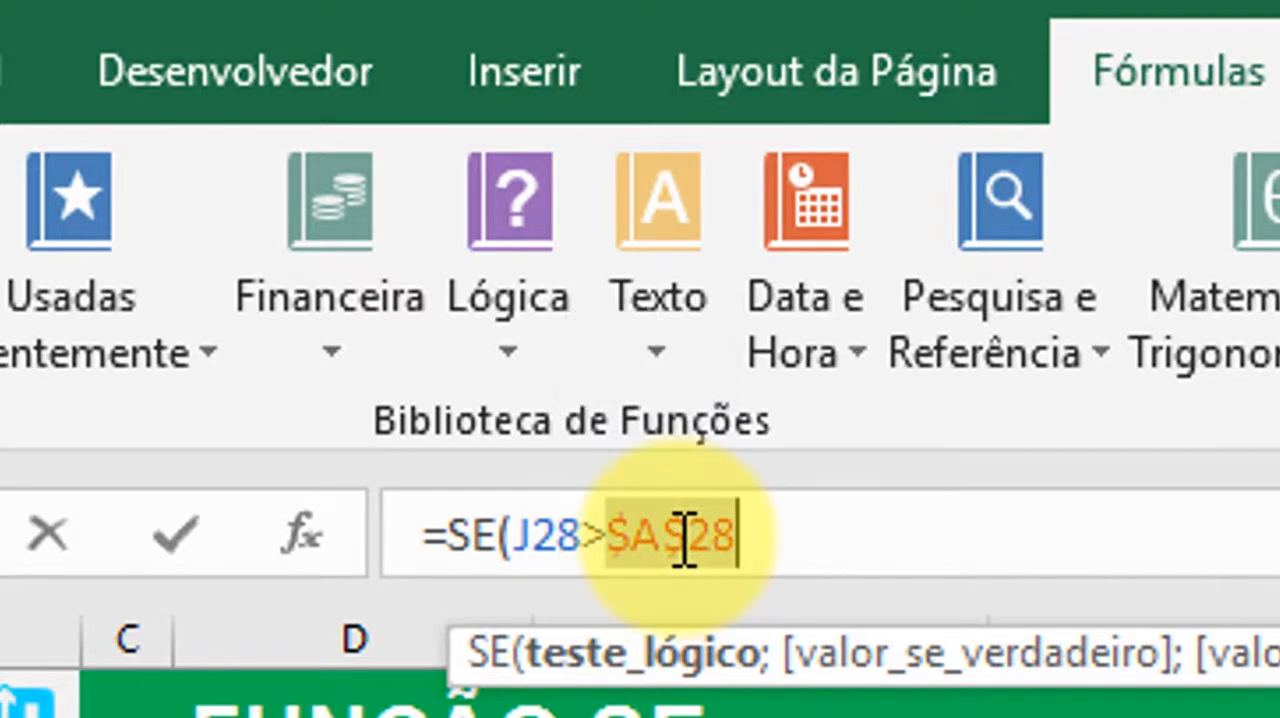
{"action": "left_click_drag", "start_coordinate": [613, 543], "coordinate": [742, 545]}
{"action": "left_click", "coordinate": [686, 537]}
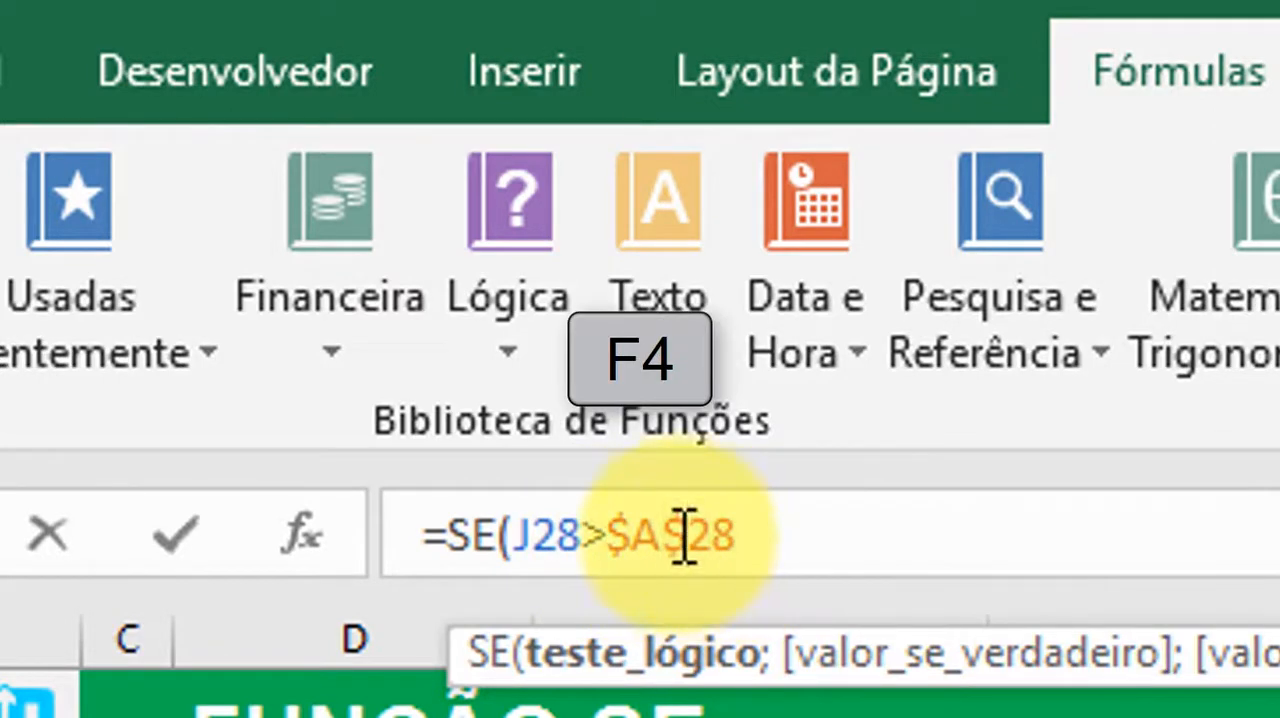
Cycle the passing-average reference through A$28, $A28 and A28 back to $A$28
{"action": "key", "text": "F4"}
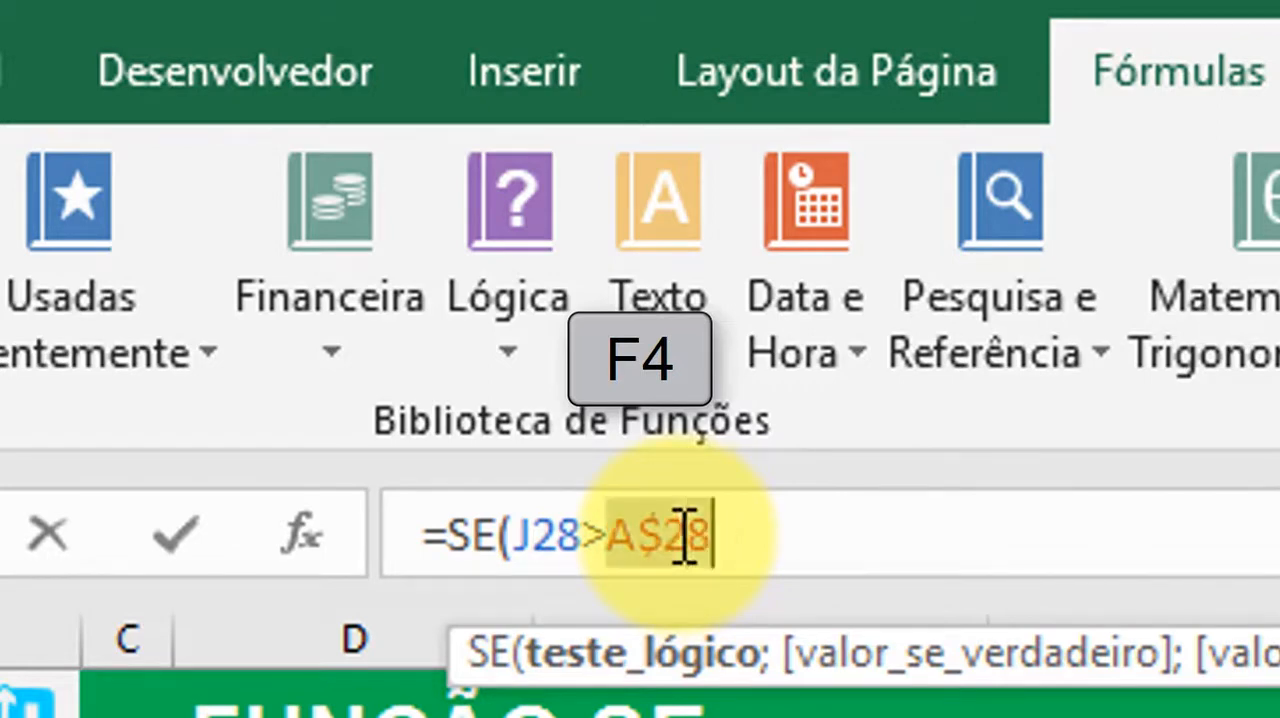
{"action": "key", "text": "F4"}
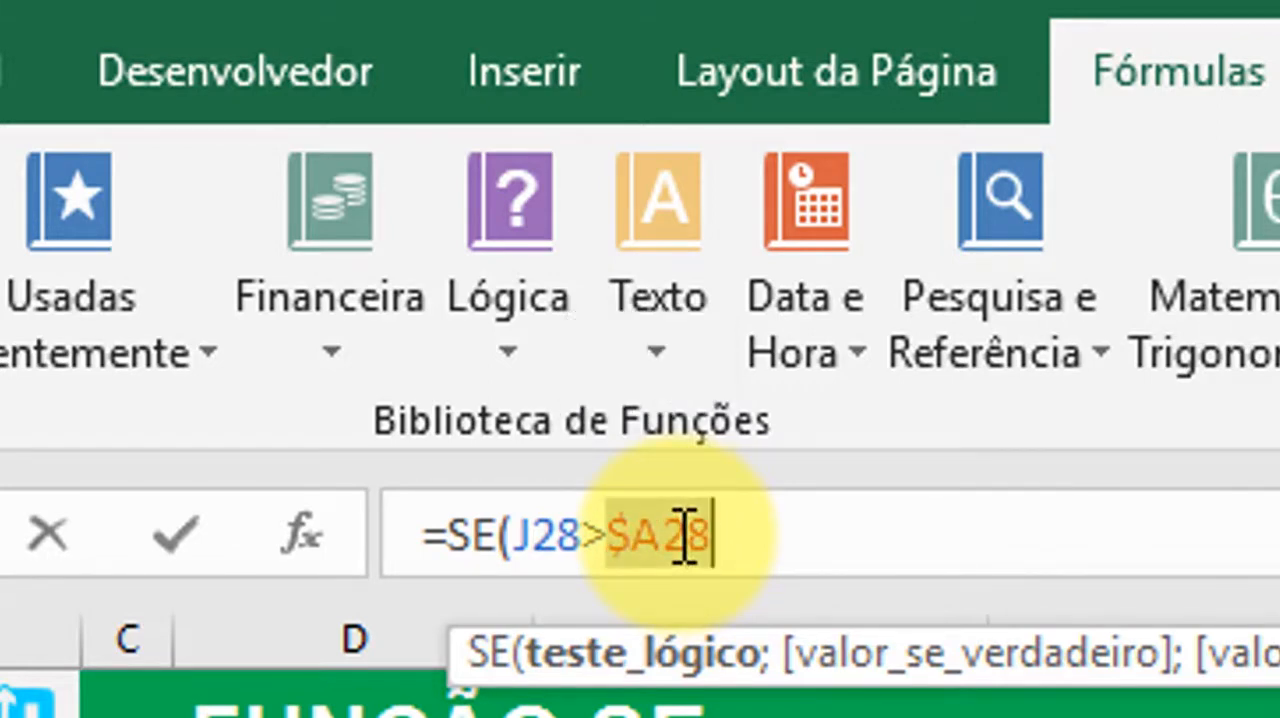
{"action": "key", "text": "F4"}
{"action": "key", "text": "F4"}
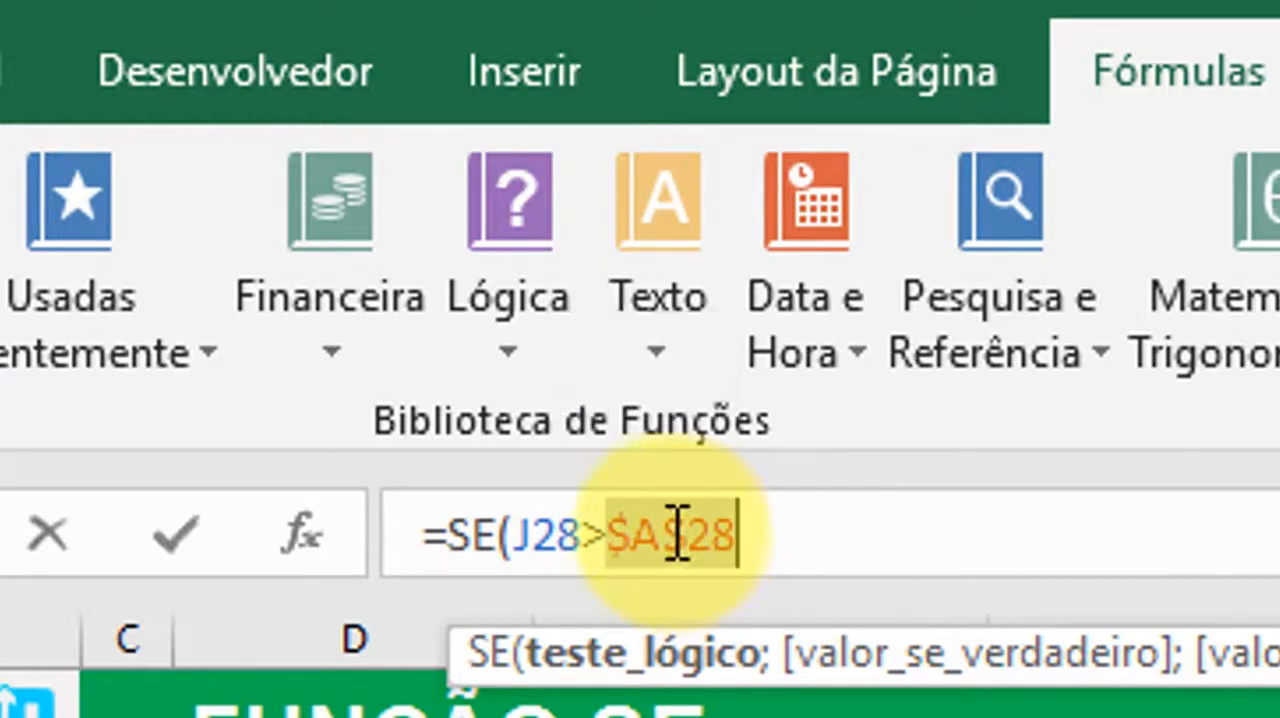
{"action": "left_click", "coordinate": [777, 530]}
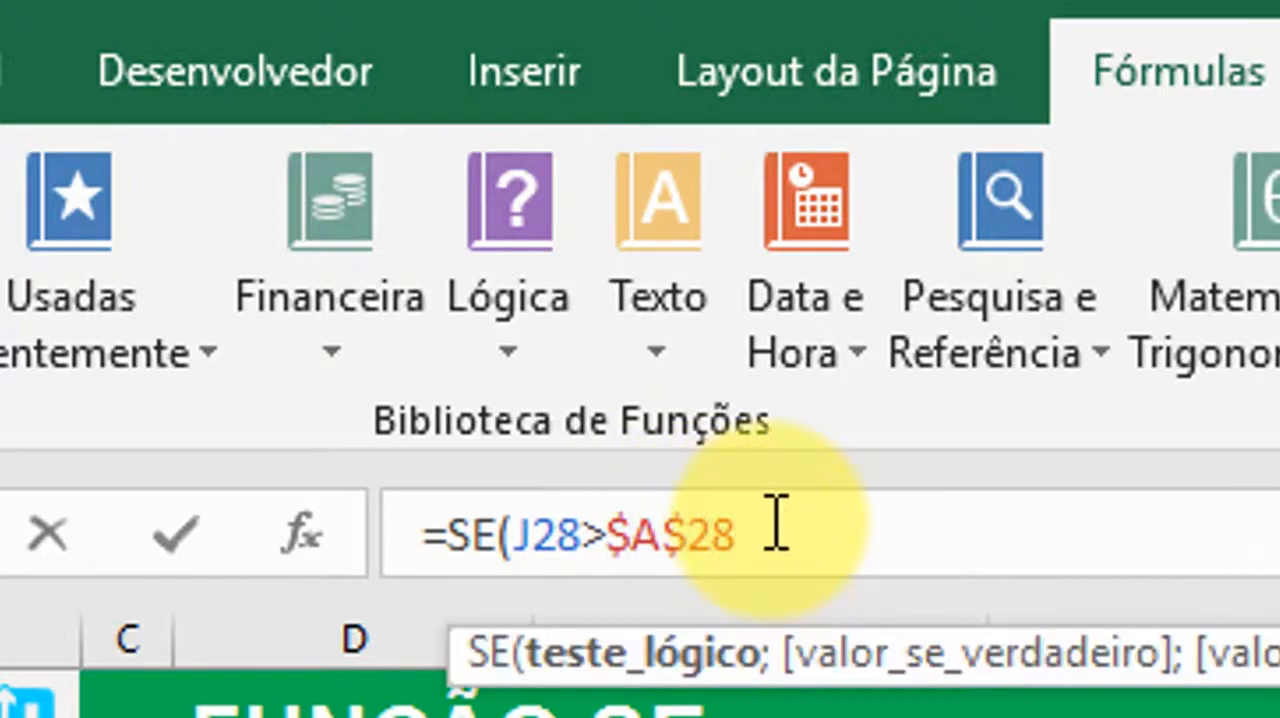
Add "Aprovado" as the SE formula's value if true
{"action": "type", "text": ";"}
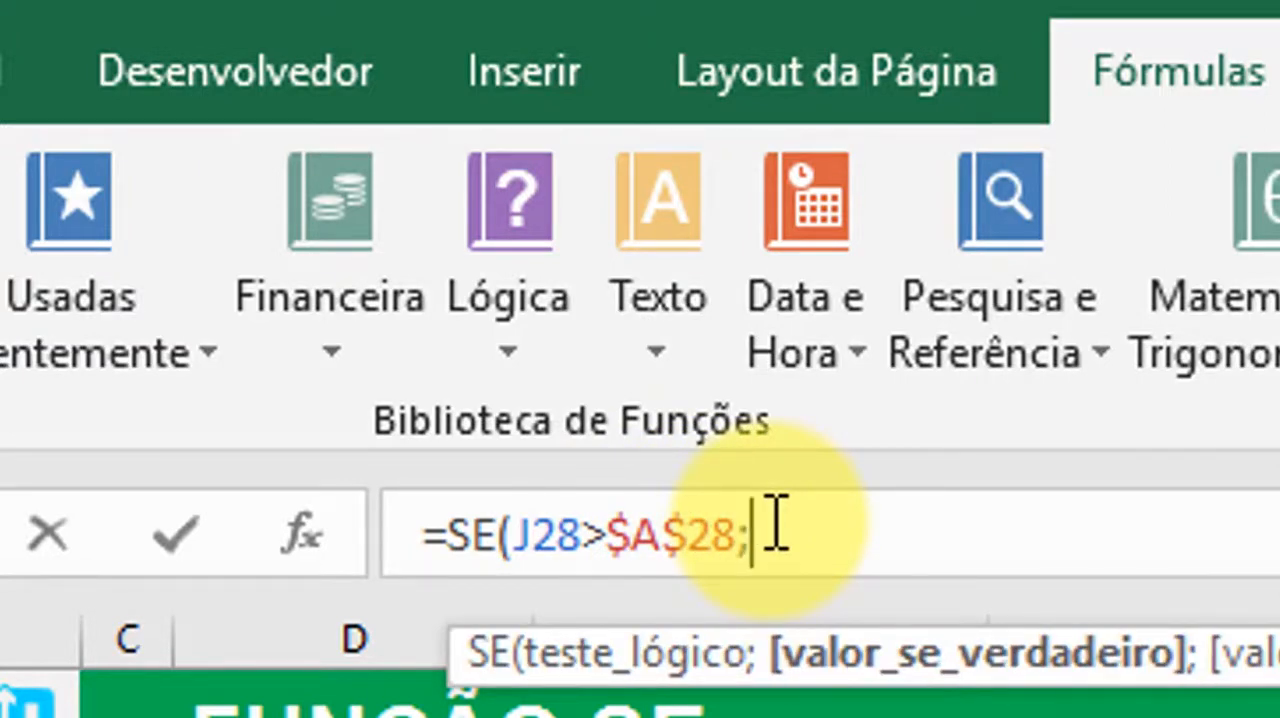
{"action": "type", "text": "\"Aprov"}
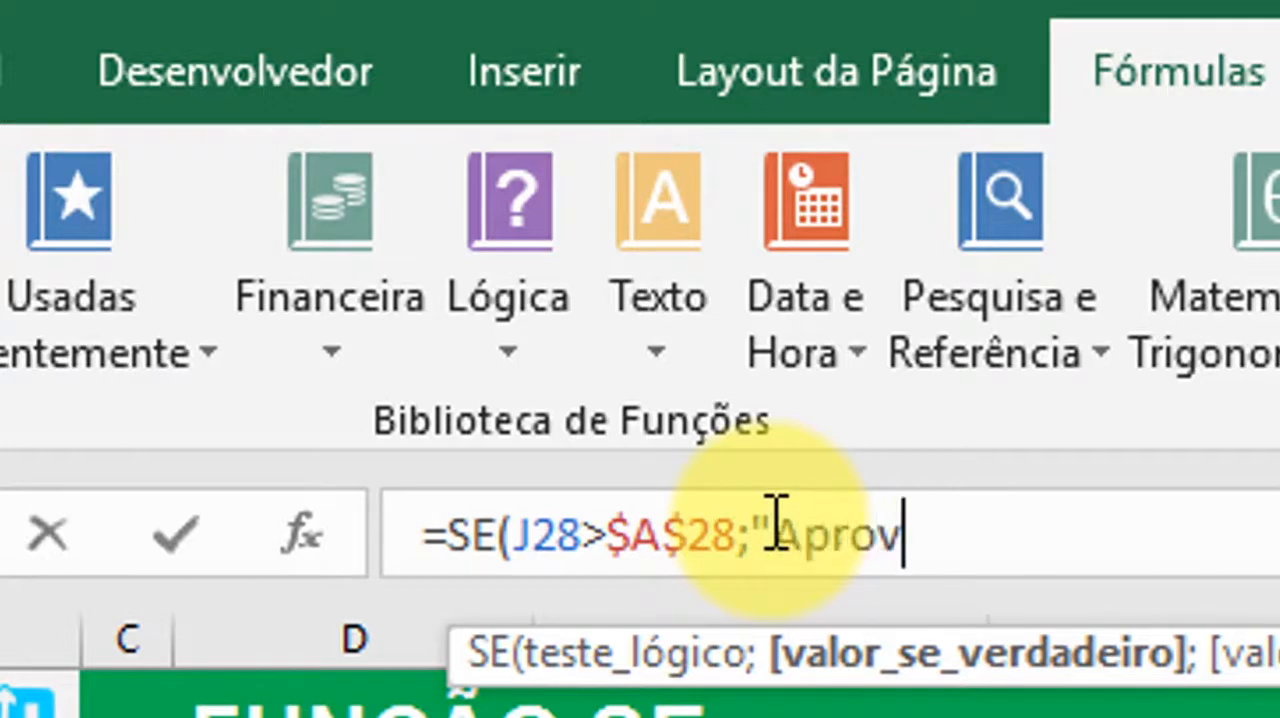
{"action": "type", "text": "ado\""}
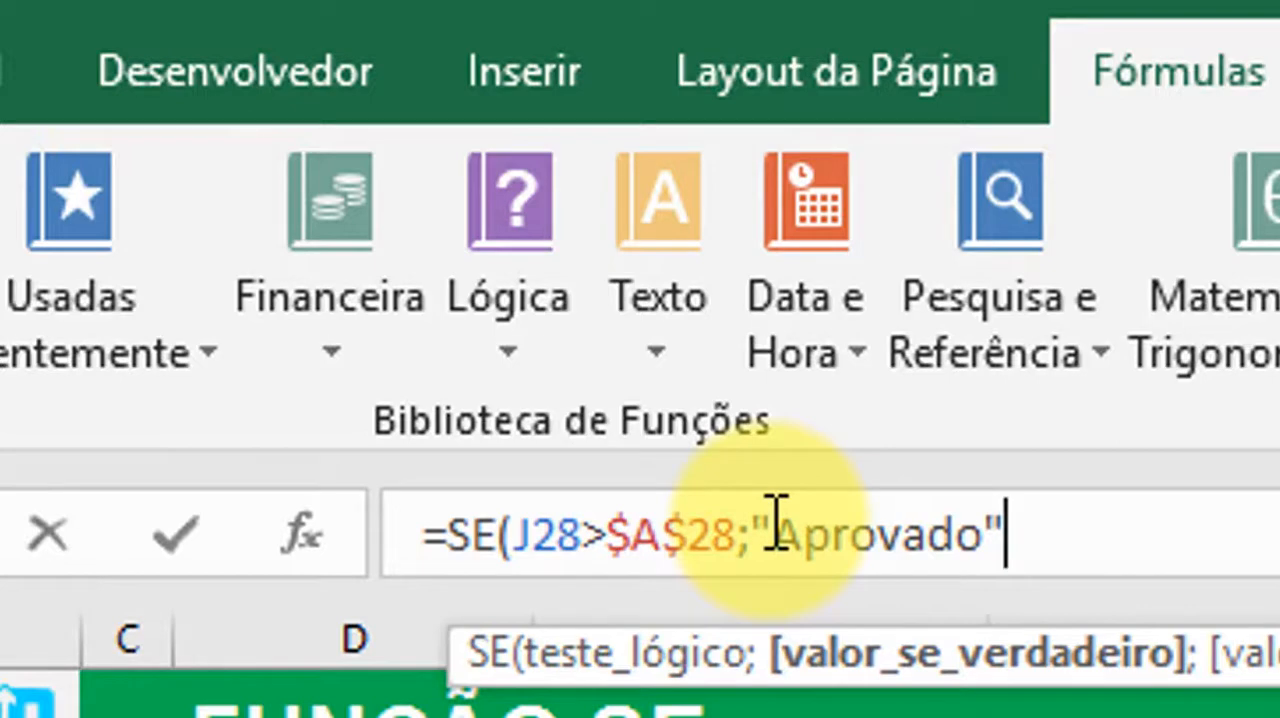
{"action": "type", "text": ";\""}
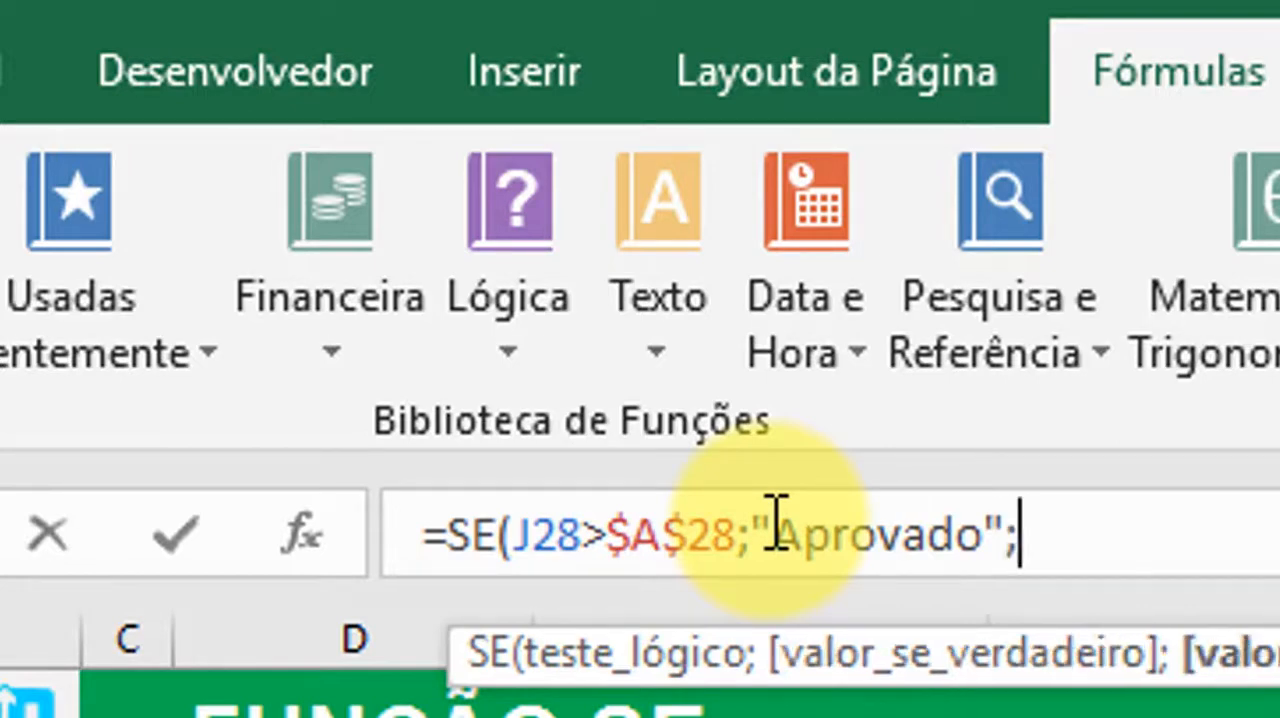
{"action": "type", "text": "reprovad"}
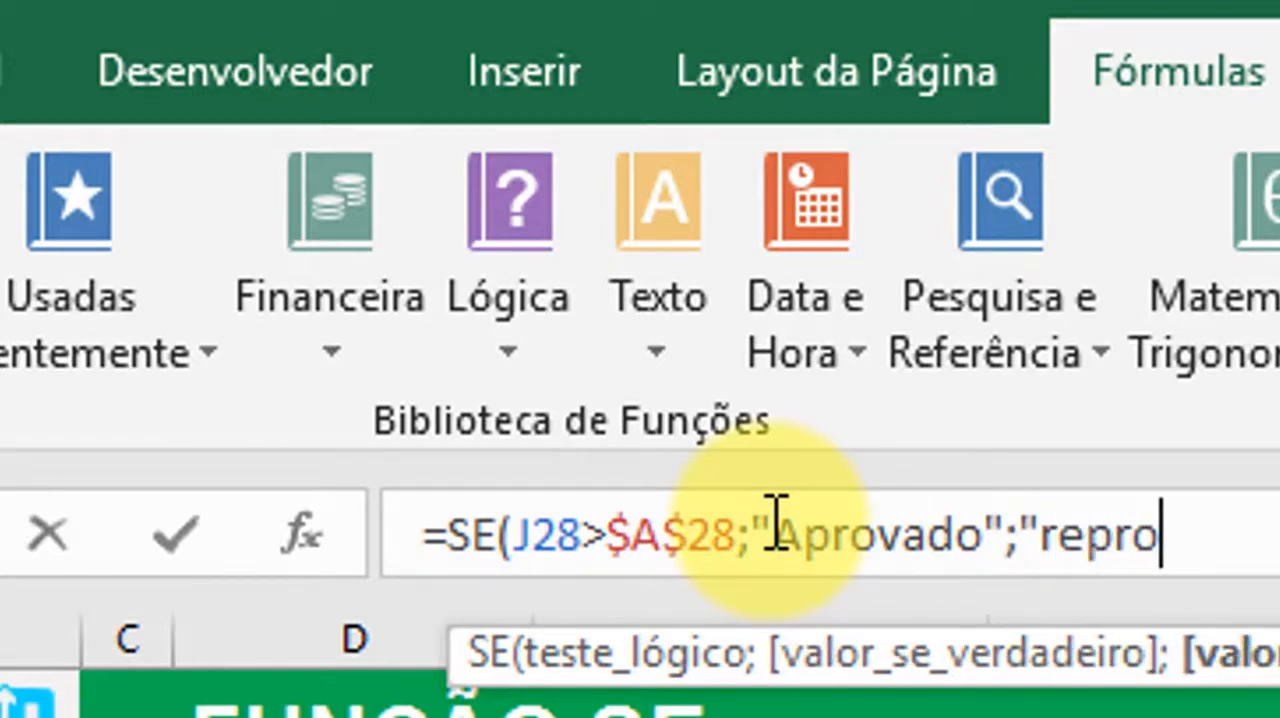
{"action": "type", "text": "o"}
{"action": "type", "text": "\""}
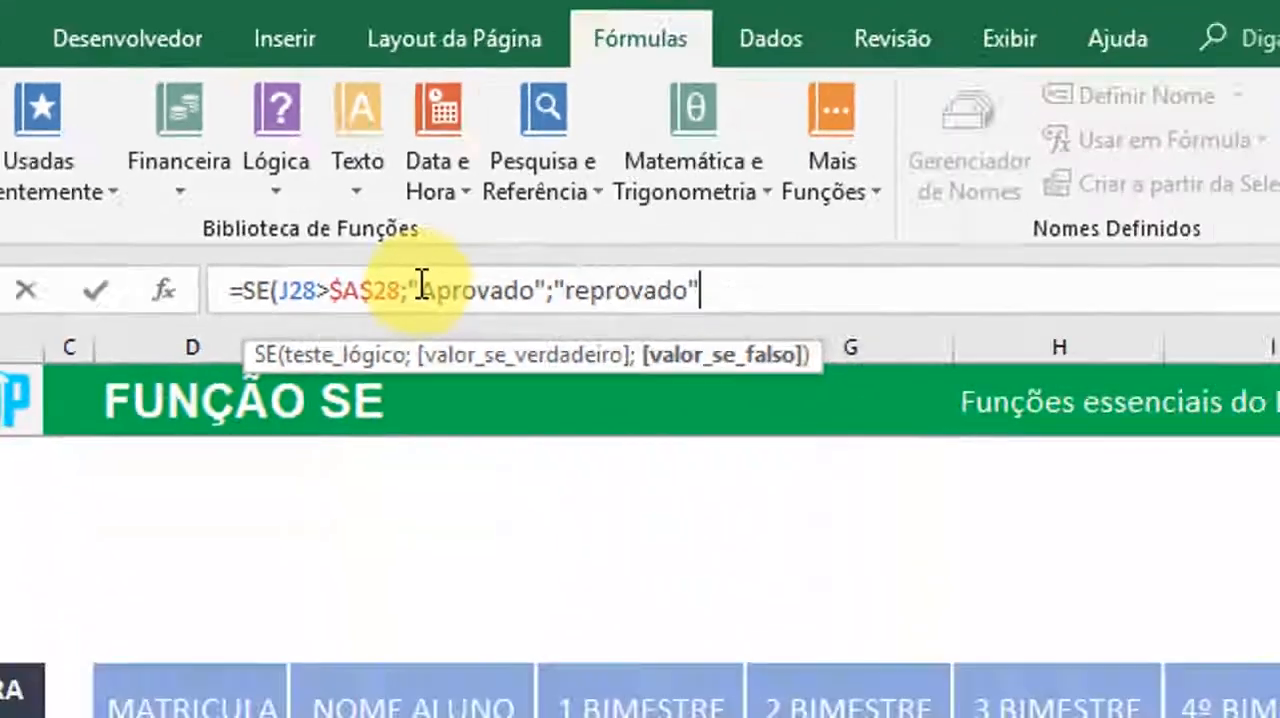
{"action": "type", "text": ")"}
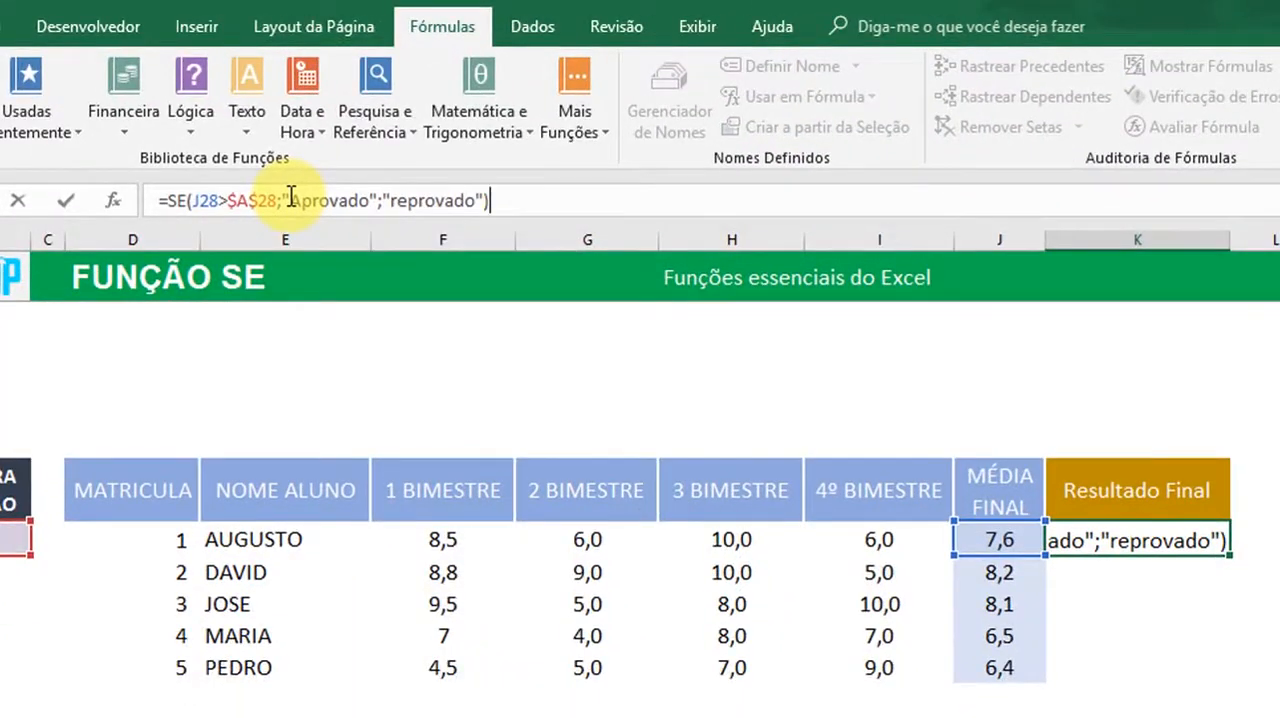
Add "Reprovado" as the value if false, completing =SE(J28>$A$28;"Aprovado";"Reprovado") in K28
{"action": "left_click", "coordinate": [390, 200]}
{"action": "key", "text": "Delete"}
{"action": "type", "text": "R"}
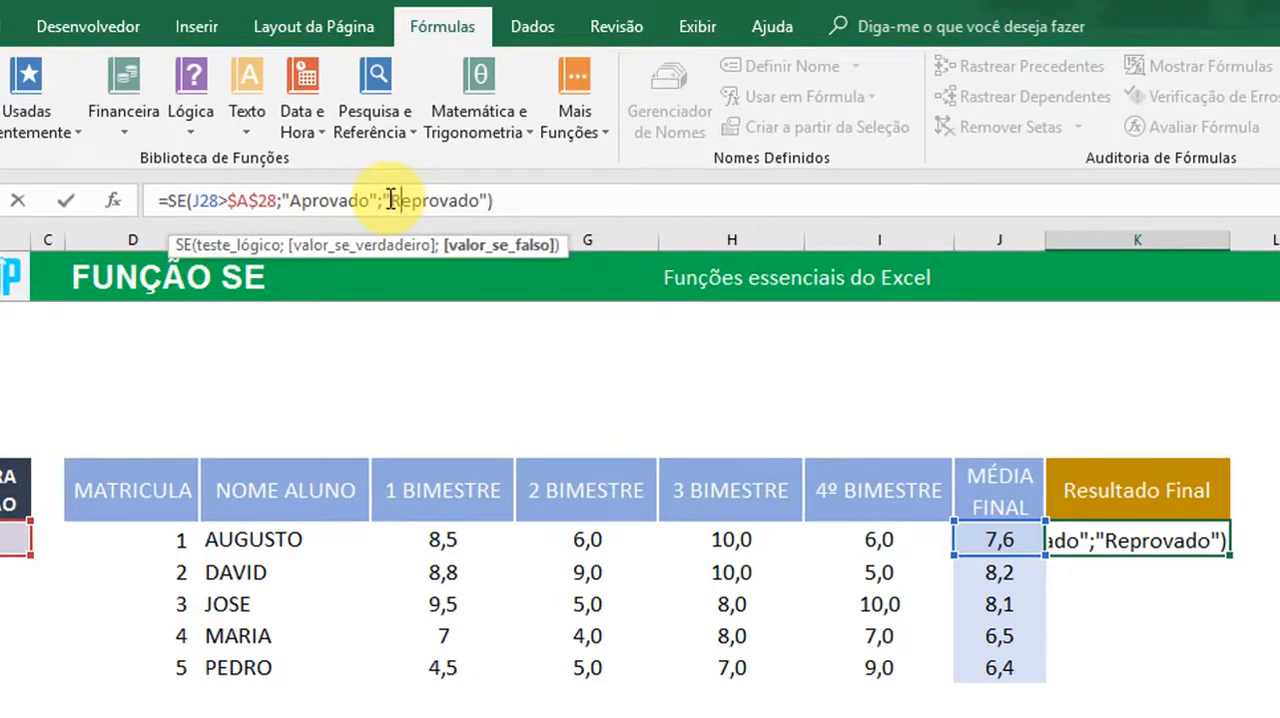
{"action": "key", "text": "Return"}
{"action": "key", "text": "Up"}
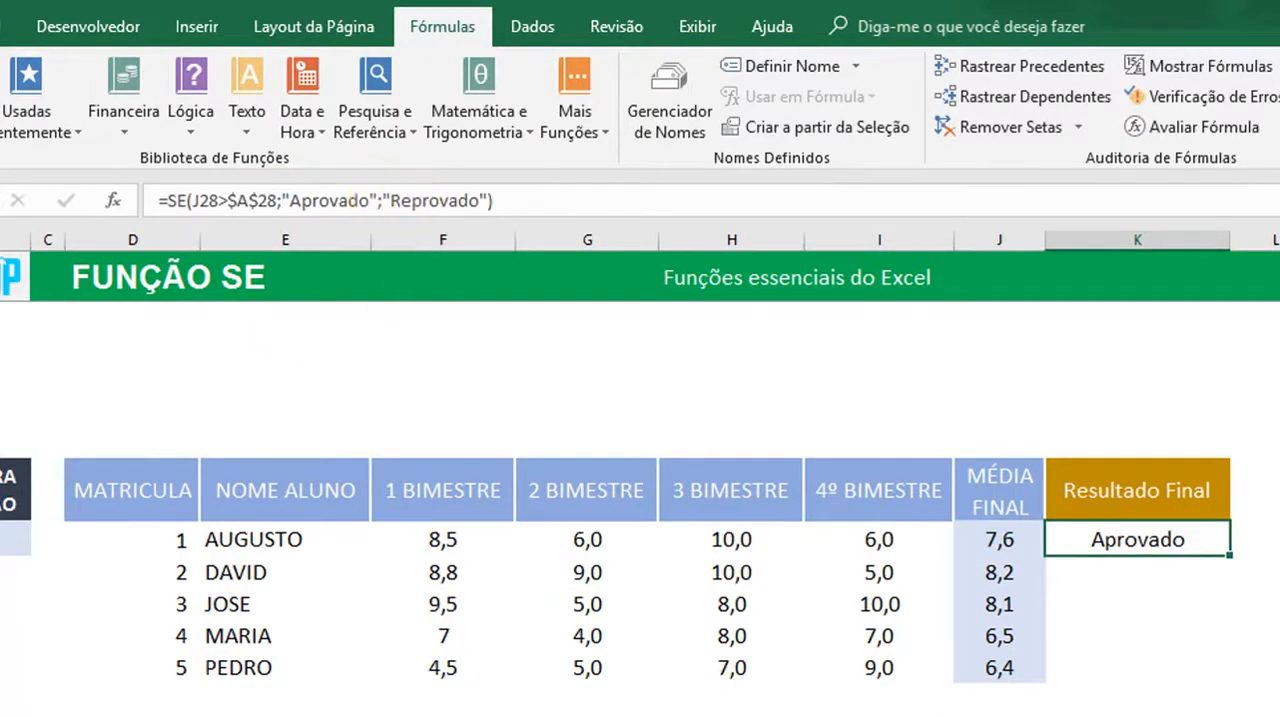
Copy the K28 result formula into K29 through K32 for the other students
{"action": "left_click", "coordinate": [15, 538]}
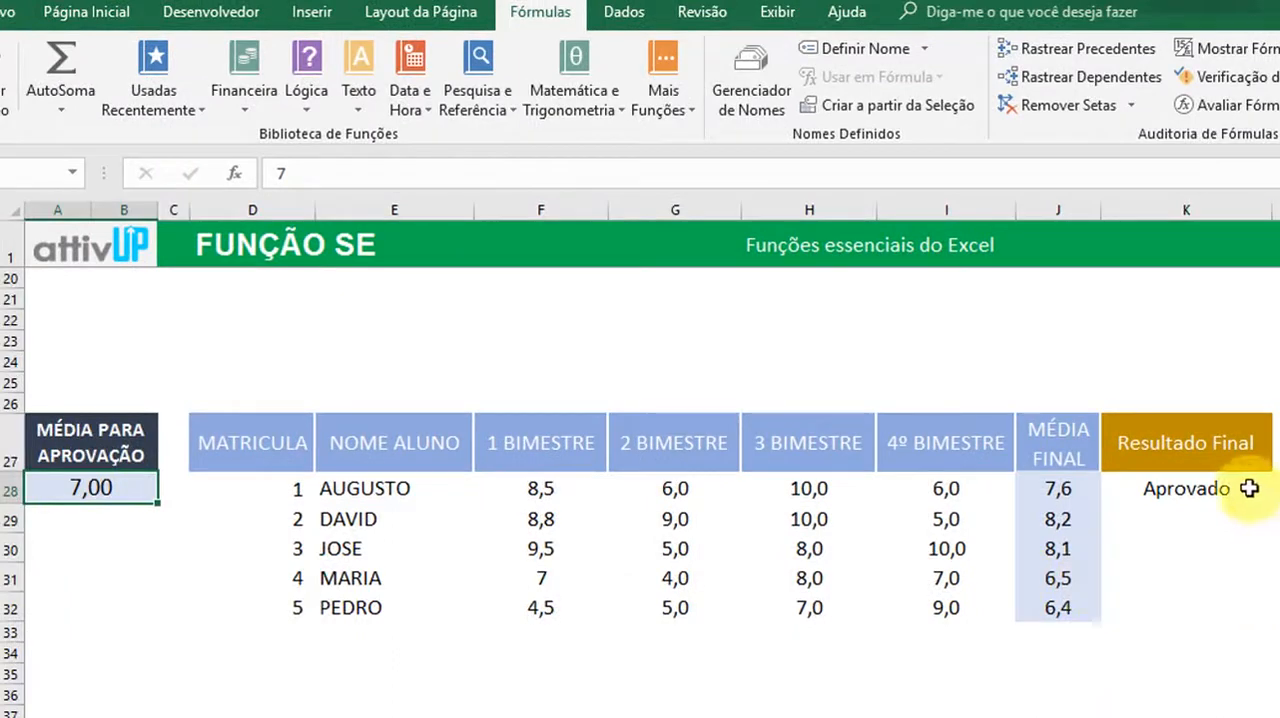
{"action": "left_click", "coordinate": [1252, 491]}
{"action": "key", "text": "ctrl+c"}
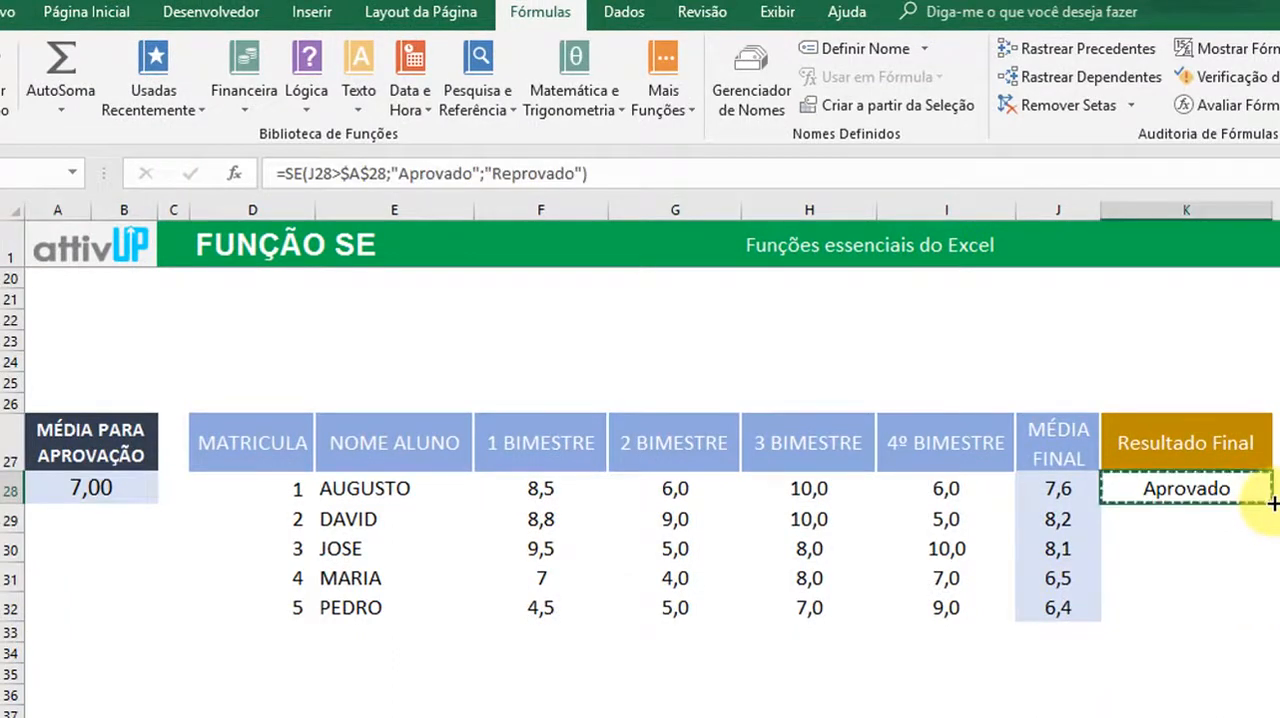
{"action": "key", "text": "shift+Down"}
{"action": "key", "text": "shift+Down"}
{"action": "key", "text": "shift+Down"}
{"action": "key", "text": "shift+Down"}
{"action": "key", "text": "ctrl+v"}
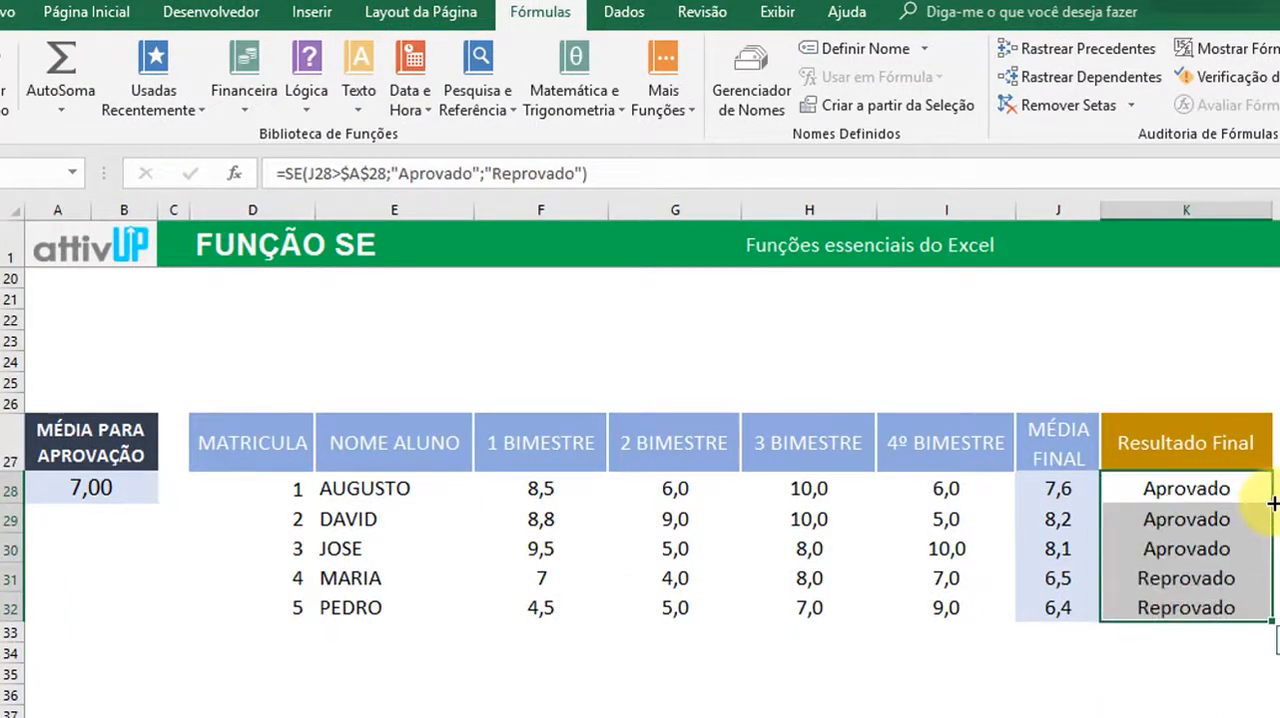
Go through the Resultado Final cells K28 to K32 and compare each result with the student's MÉDIA FINAL
{"action": "key", "text": "Down"}
{"action": "key", "text": "Down"}
{"action": "key", "text": "Up"}
{"action": "key", "text": "Up"}
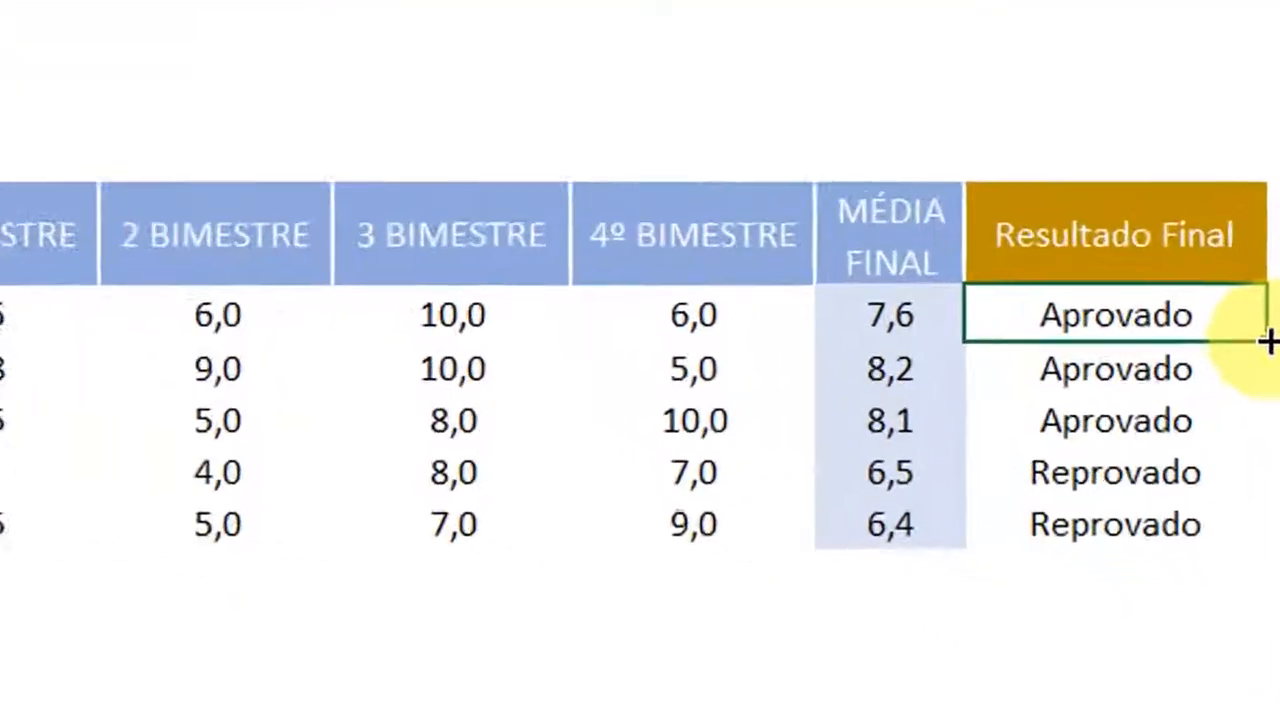
{"action": "key", "text": "Down"}
{"action": "key", "text": "Down"}
{"action": "key", "text": "Down"}
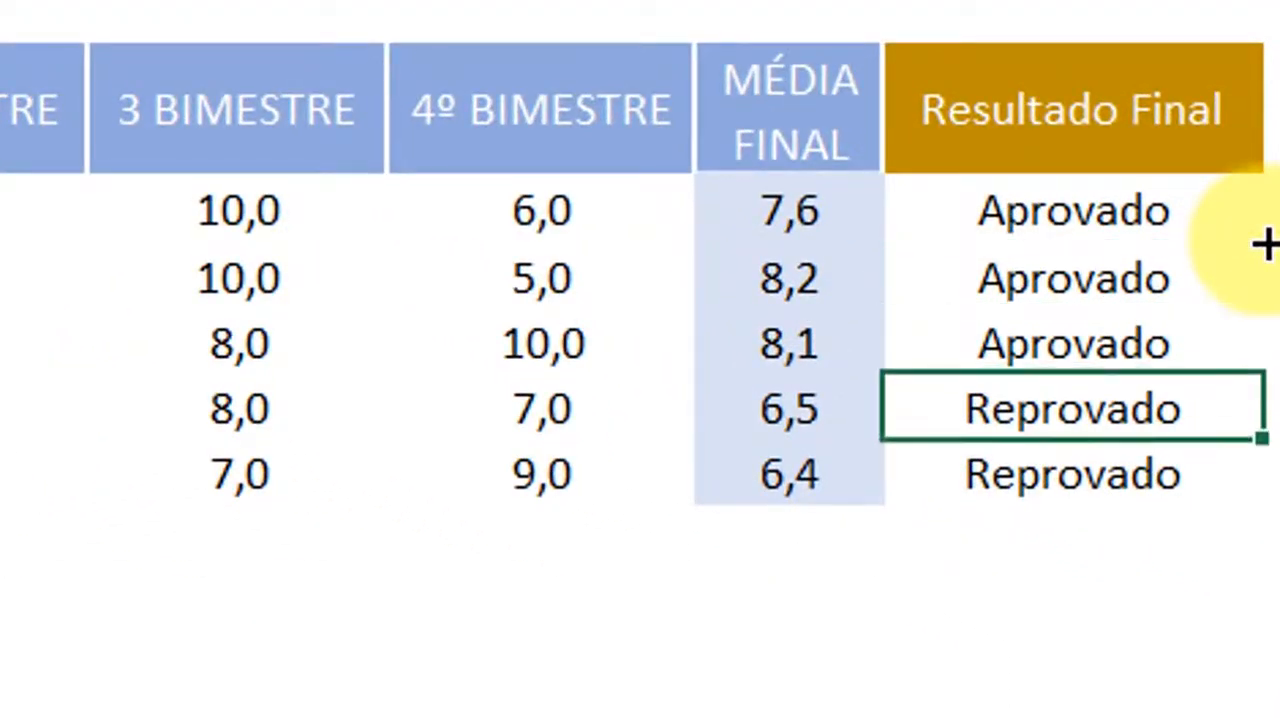
{"action": "key", "text": "Down"}
Try 6 and 9 as the passing average under MÉDIA PARA APROVAÇÃO, and restore it to 7
{"action": "key", "text": "Left"}
{"action": "key", "text": "Right"}
{"action": "key", "text": "Right"}
{"action": "key", "text": "Right"}
{"action": "key", "text": "Right"}
{"action": "key", "text": "Right"}
{"action": "key", "text": "Right"}
{"action": "key", "text": "Right"}
{"action": "key", "text": "Right"}
{"action": "key", "text": "Right"}
{"action": "key", "text": "Left"}
{"action": "key", "text": "Left"}
{"action": "key", "text": "Left"}
{"action": "key", "text": "Left"}
{"action": "key", "text": "Left"}
{"action": "key", "text": "Left"}
{"action": "key", "text": "Left"}
{"action": "key", "text": "Left"}
{"action": "key", "text": "Left"}
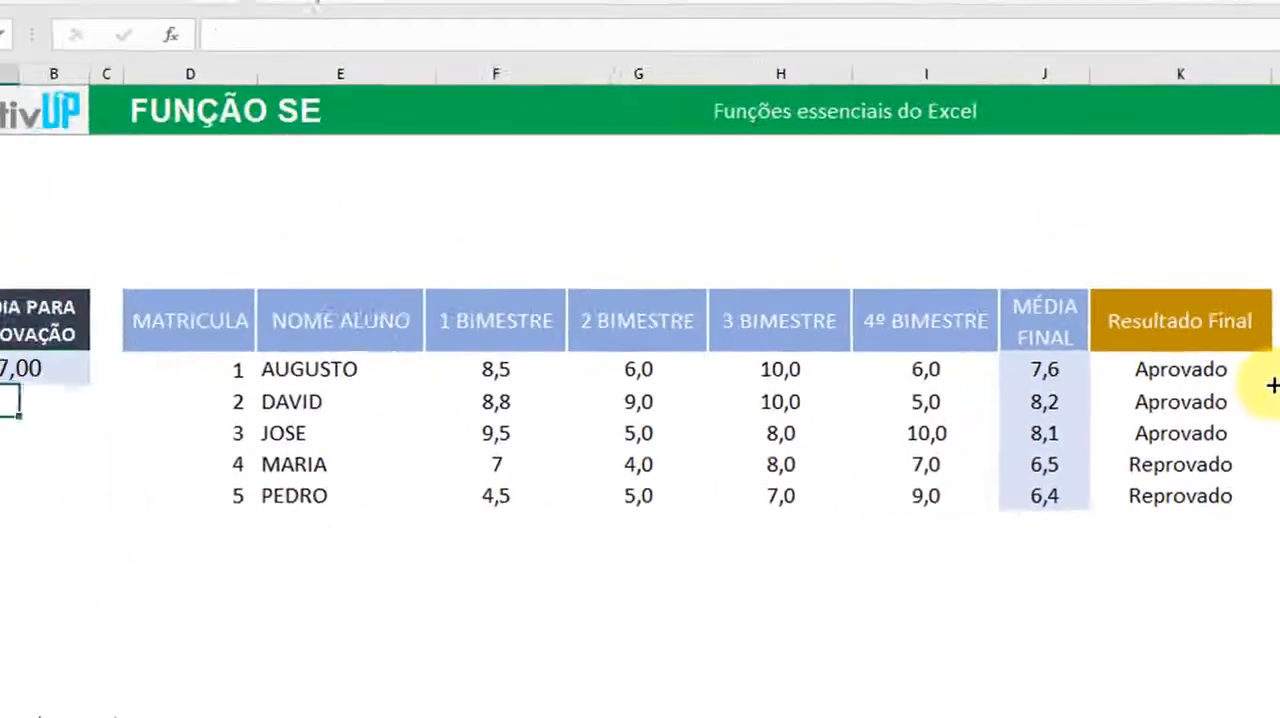
{"action": "type", "text": "6"}
{"action": "key", "text": "Return"}
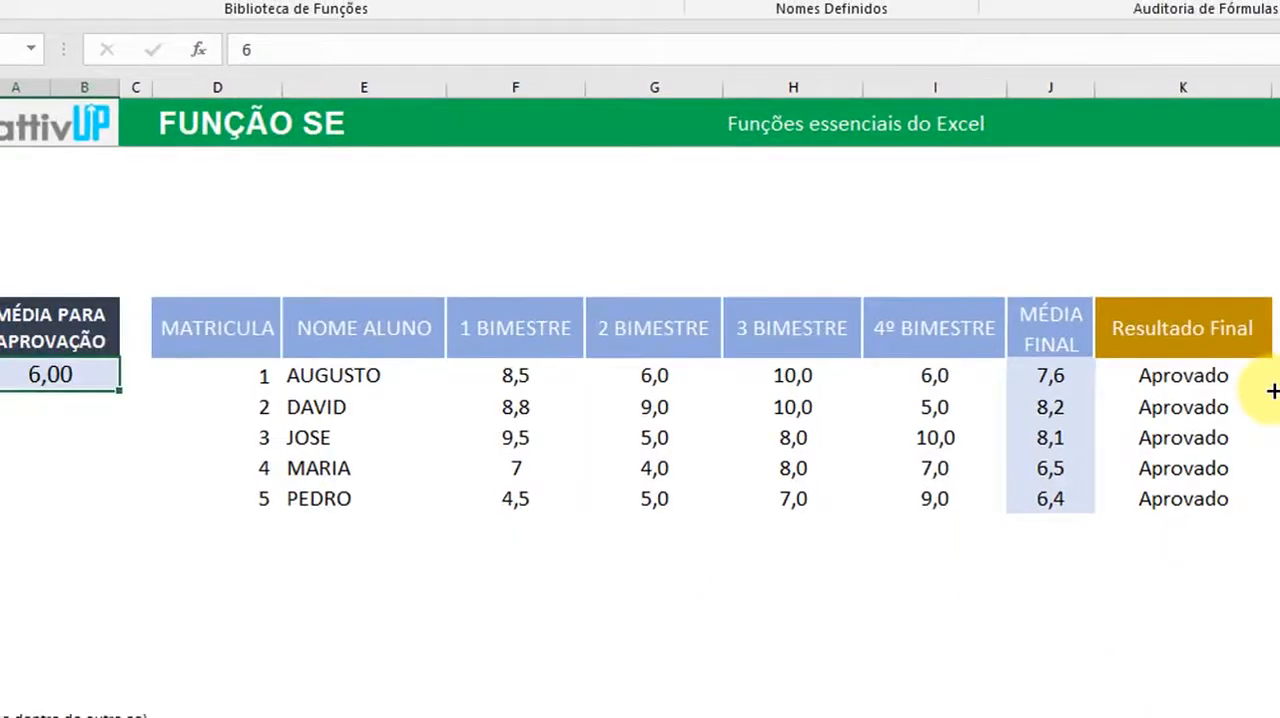
{"action": "type", "text": "9"}
{"action": "key", "text": "Return"}
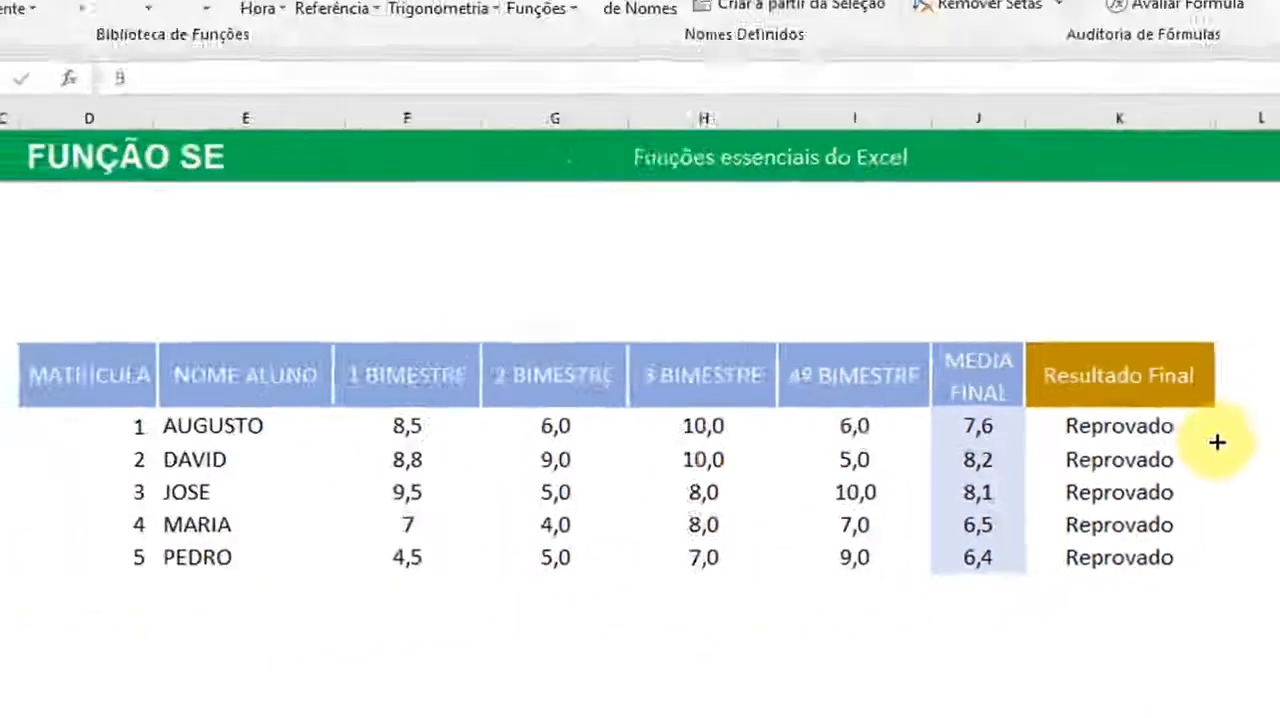
{"action": "type", "text": "7"}
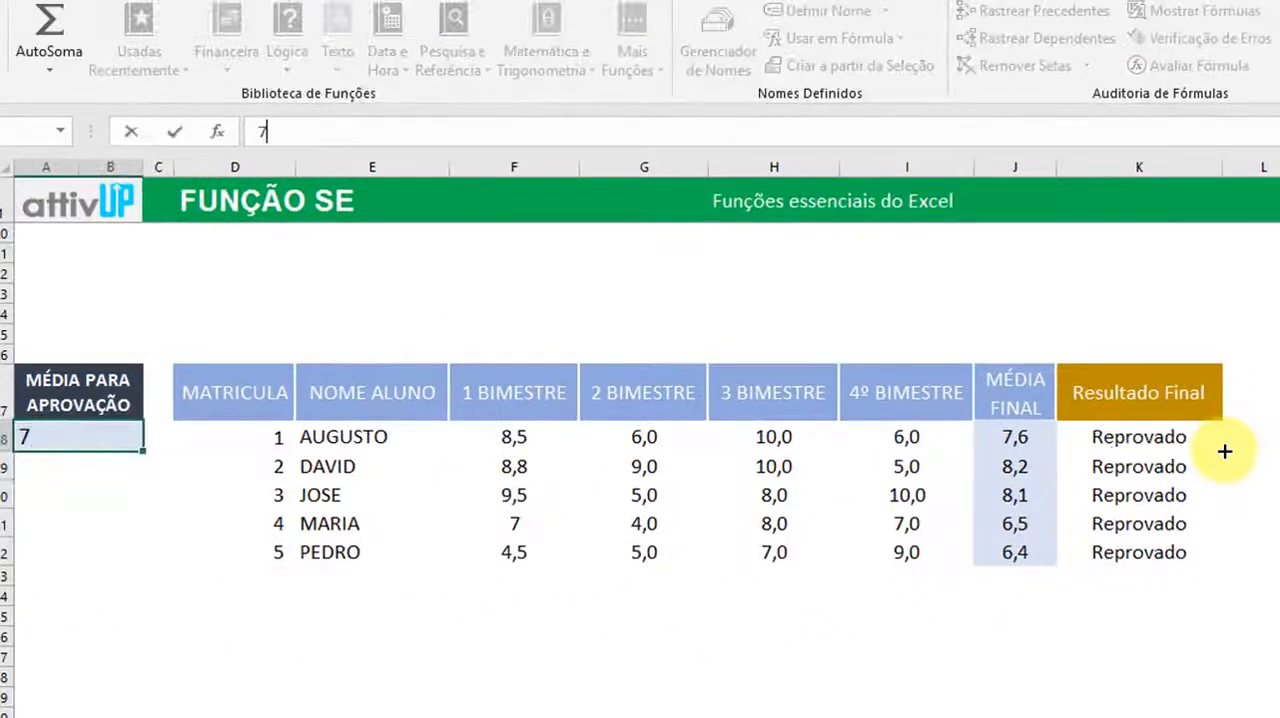
{"action": "key", "text": "Return"}
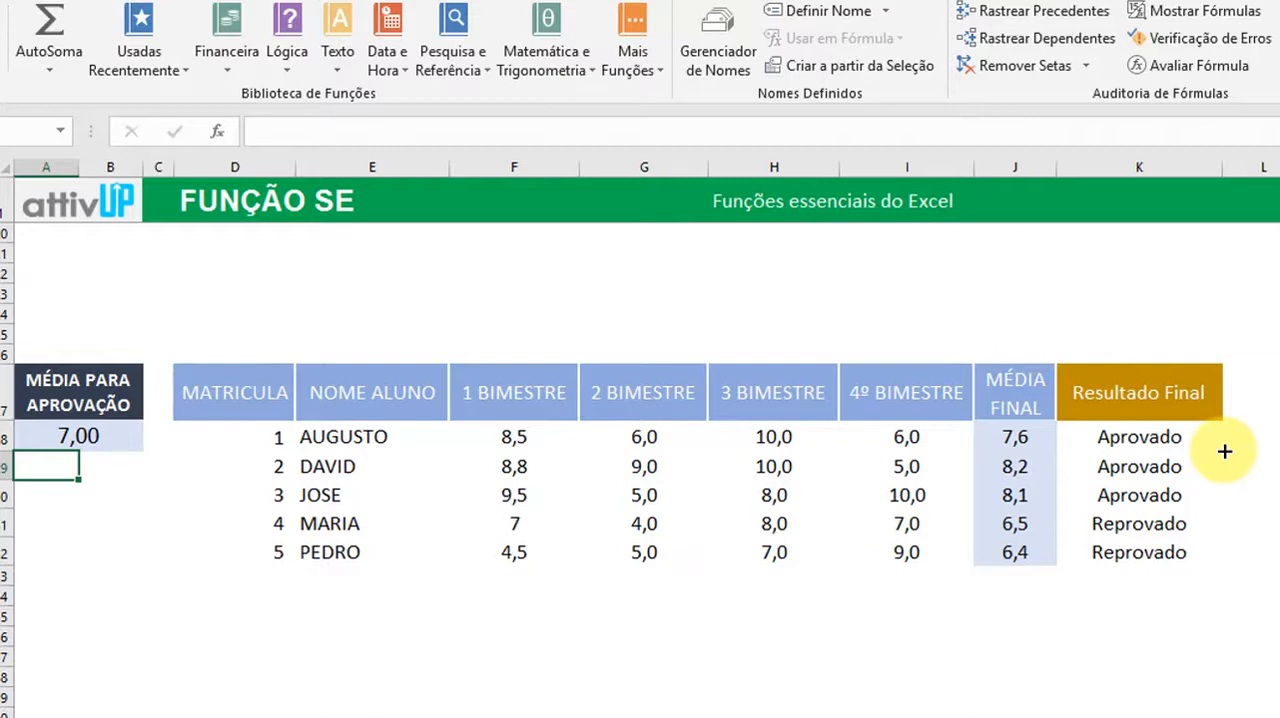
Highlight the whole grades table and inspect the first student's result formula in K28
{"action": "mouse_move", "coordinate": [110, 334]}
{"action": "left_mouse_down"}
{"action": "mouse_move", "coordinate": [180, 389]}
{"action": "mouse_move", "coordinate": [1015, 520]}
{"action": "mouse_move", "coordinate": [1180, 589]}
{"action": "left_mouse_up"}
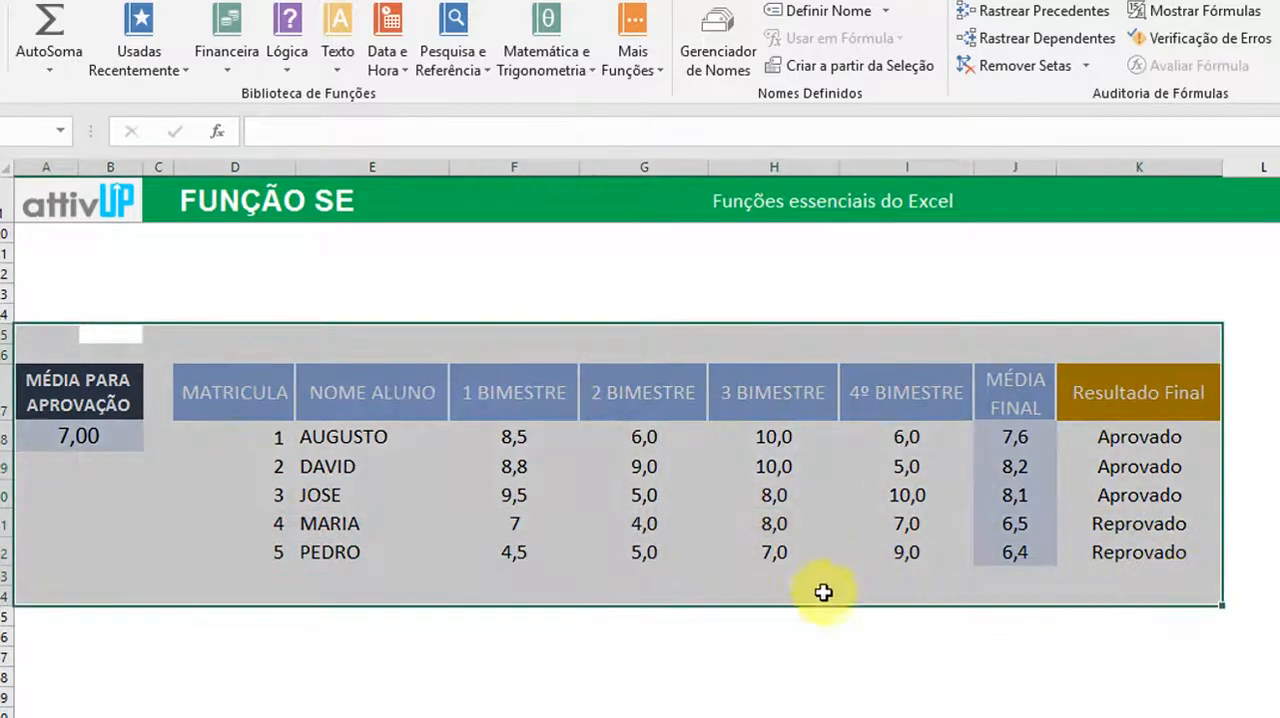
{"action": "left_click", "coordinate": [785, 600]}
{"action": "left_click", "coordinate": [1110, 437]}
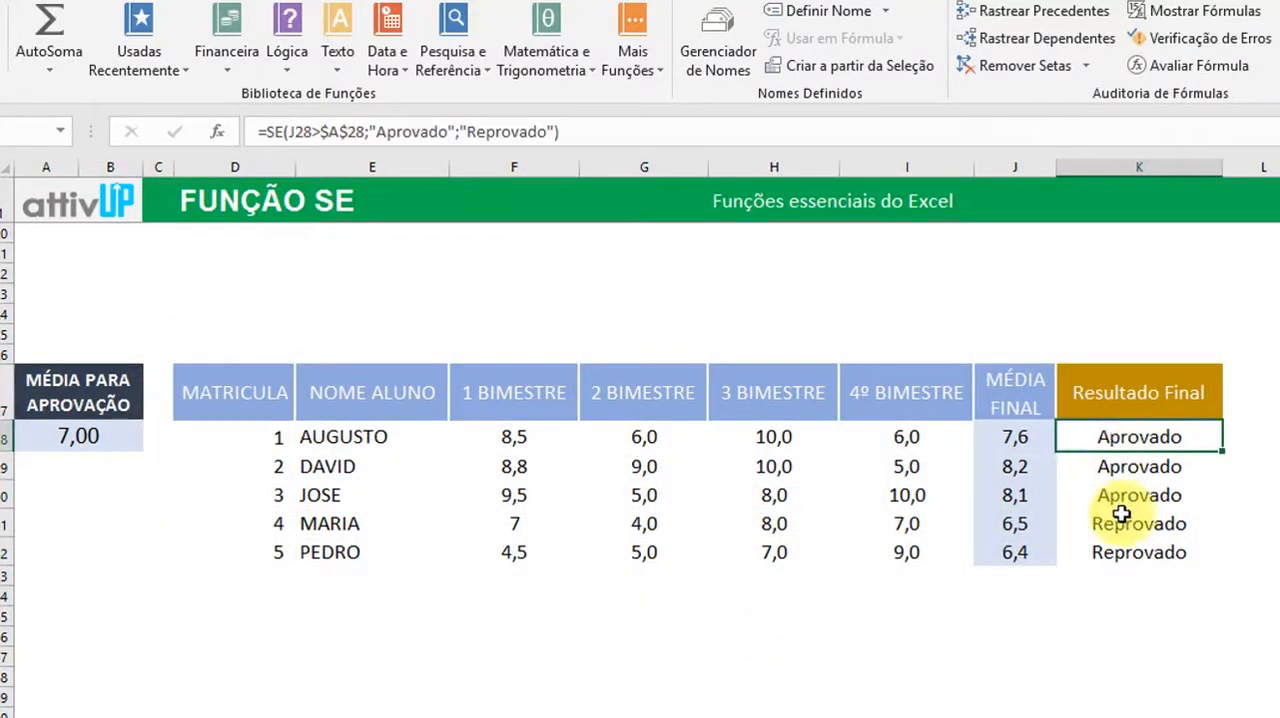